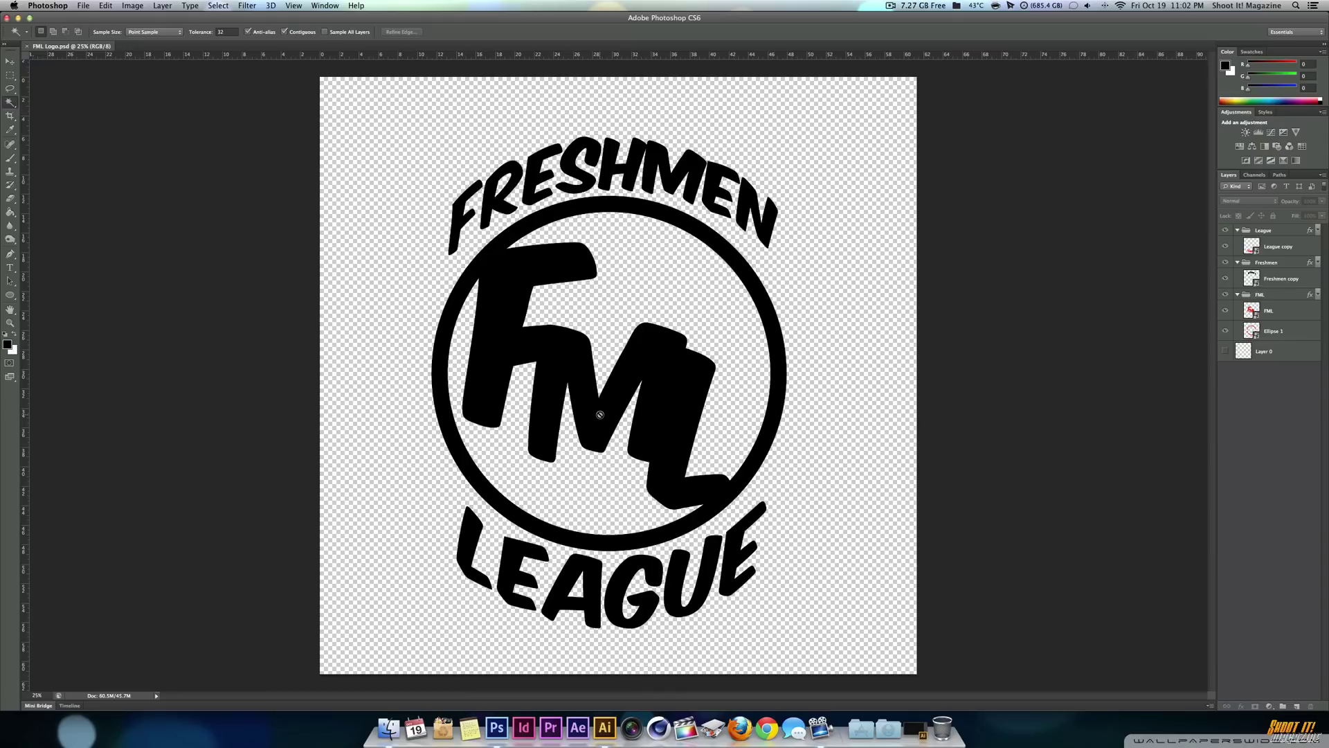
Inspect the edges of the FML lettering and the surrounding ring at high magnification, then return to the whole logo.
scroll(600, 414, up, 4)
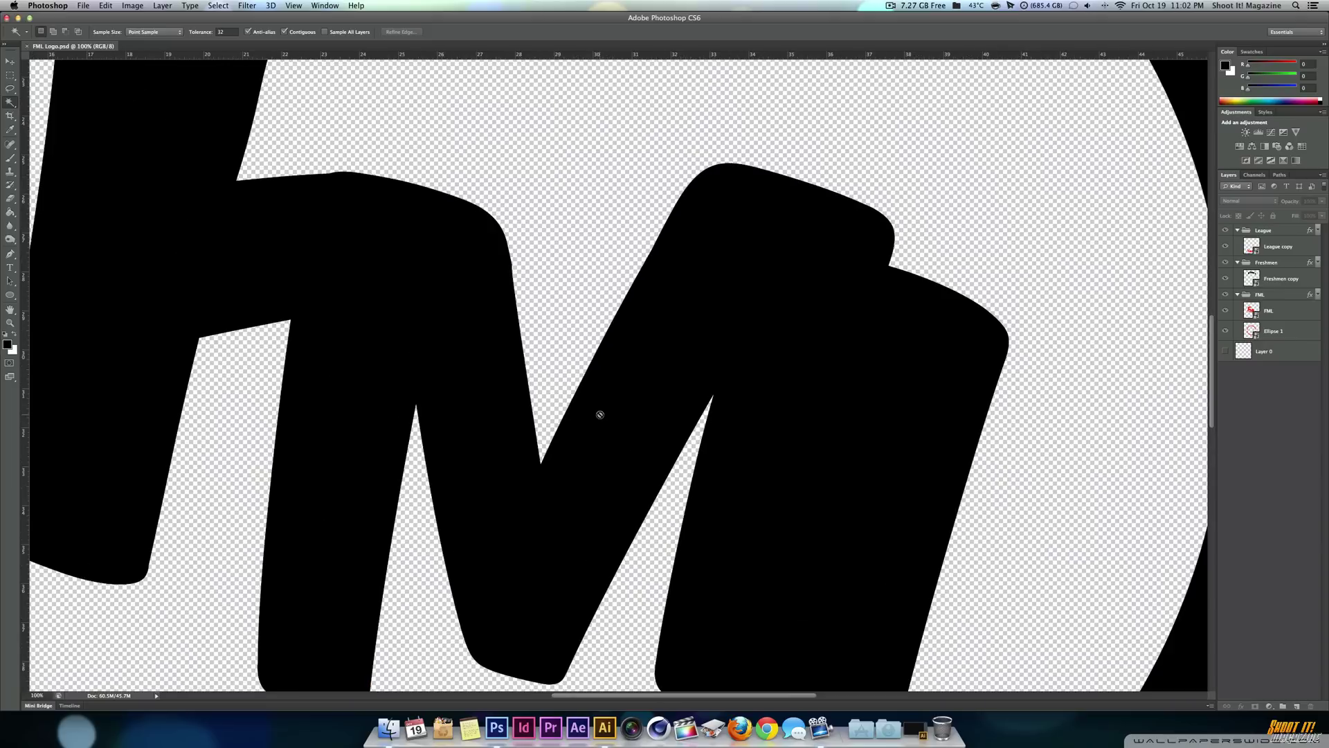
drag(286, 325, 630, 347)
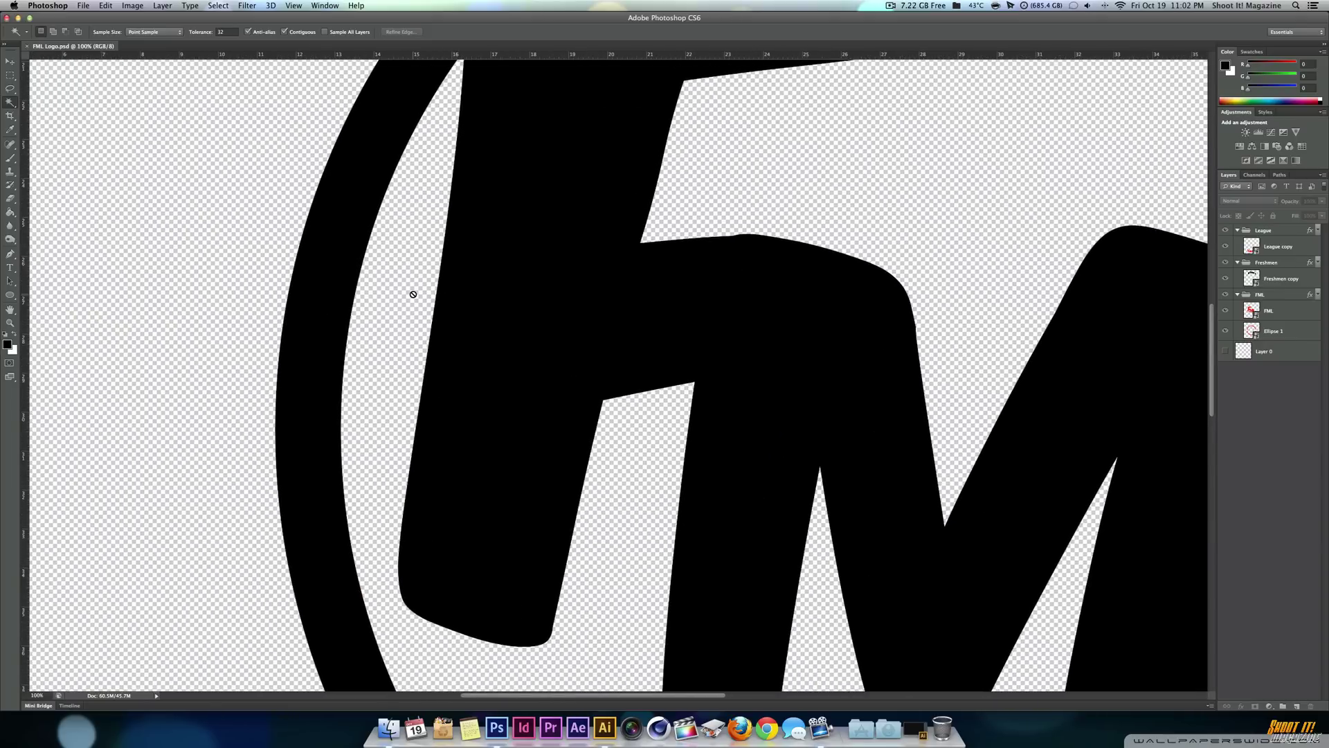
scroll(416, 300, up, 2)
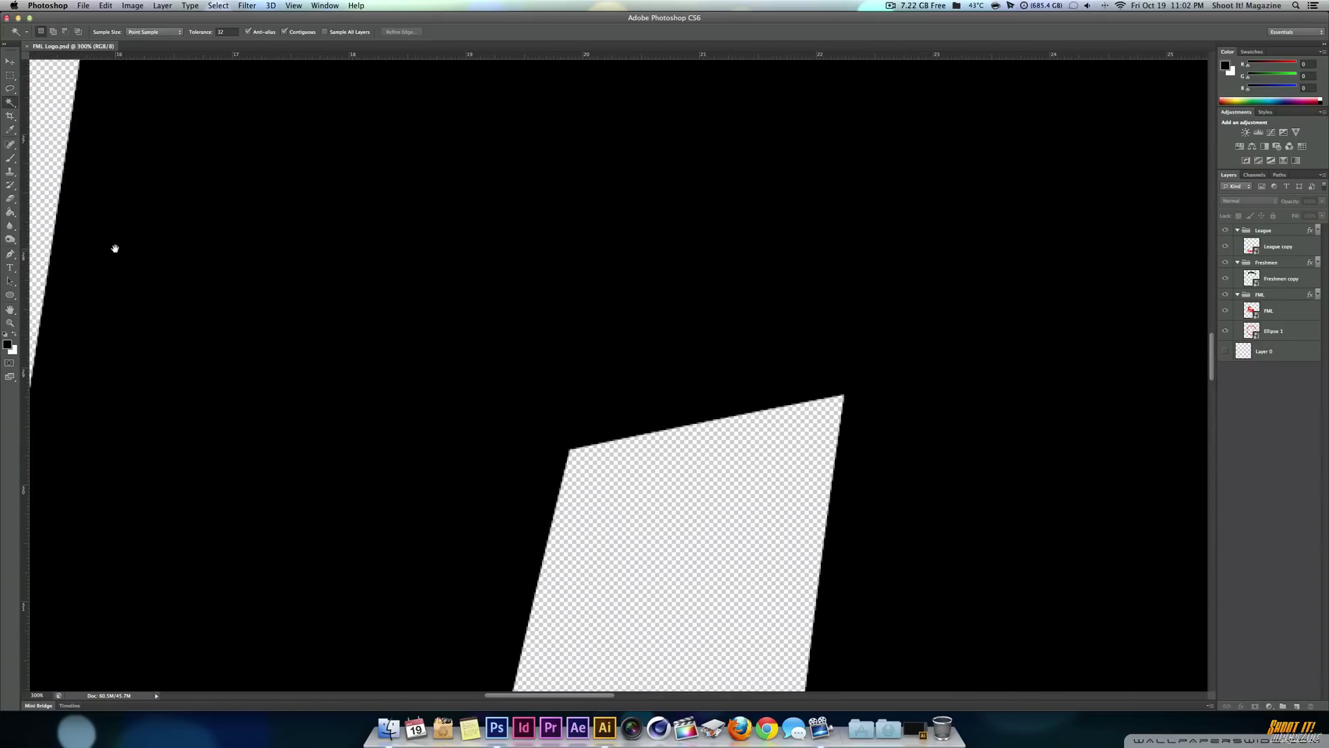
drag(113, 246, 713, 380)
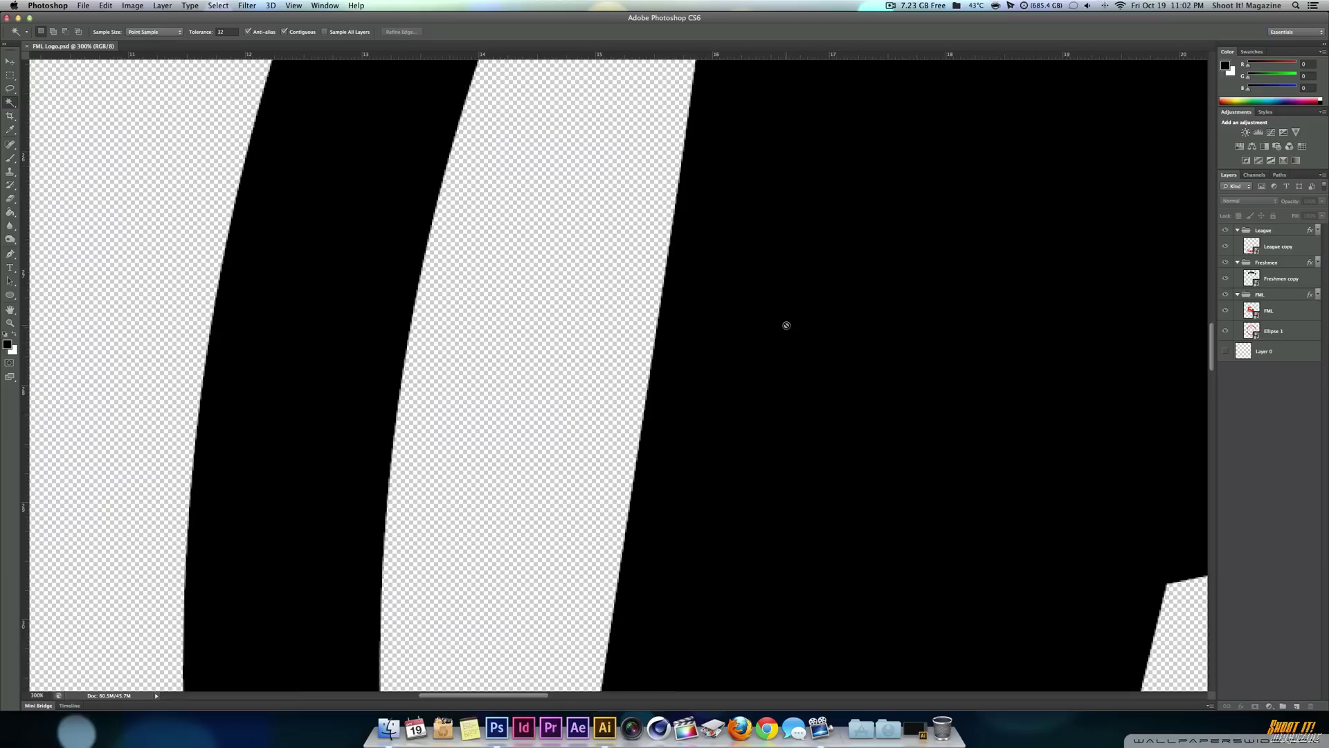
key(super+minus)
key(super+minus)
key(super+minus)
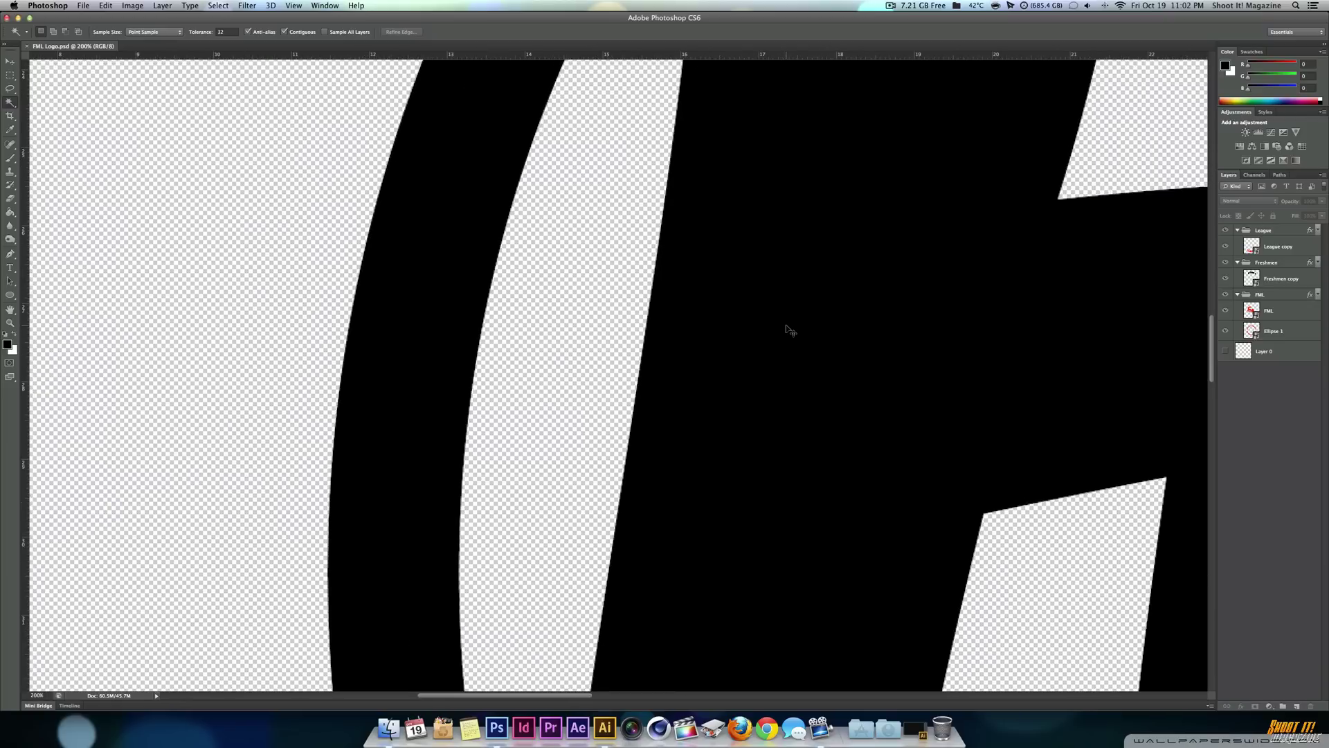
key(super+minus)
key(super+minus)
key(super+minus)
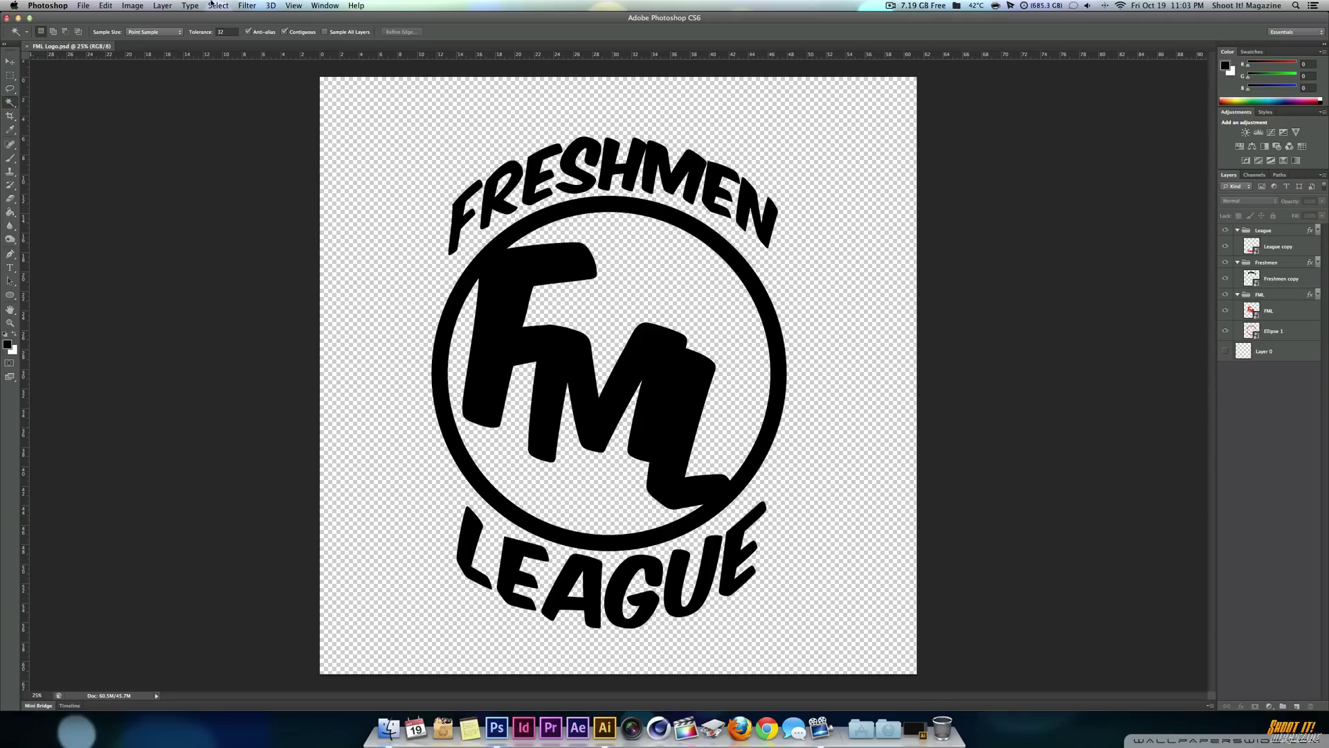
click(324, 6)
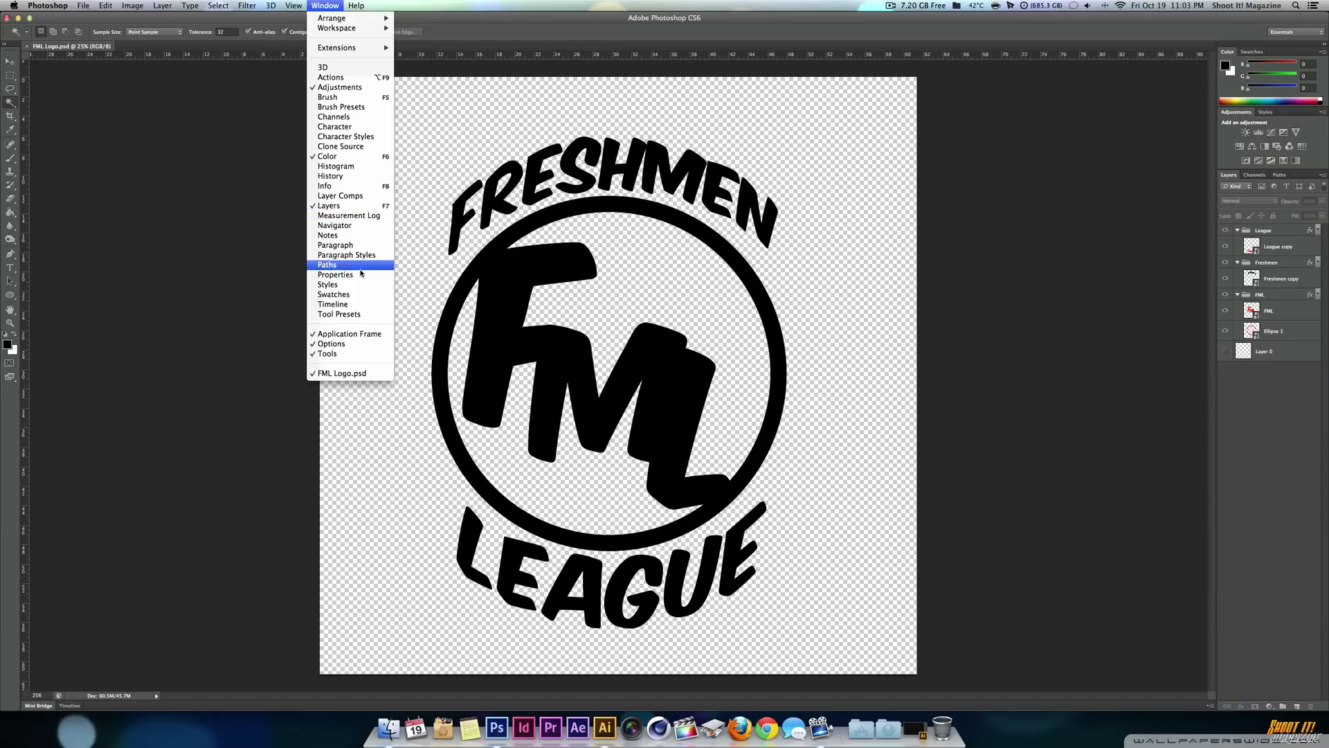
key(Escape)
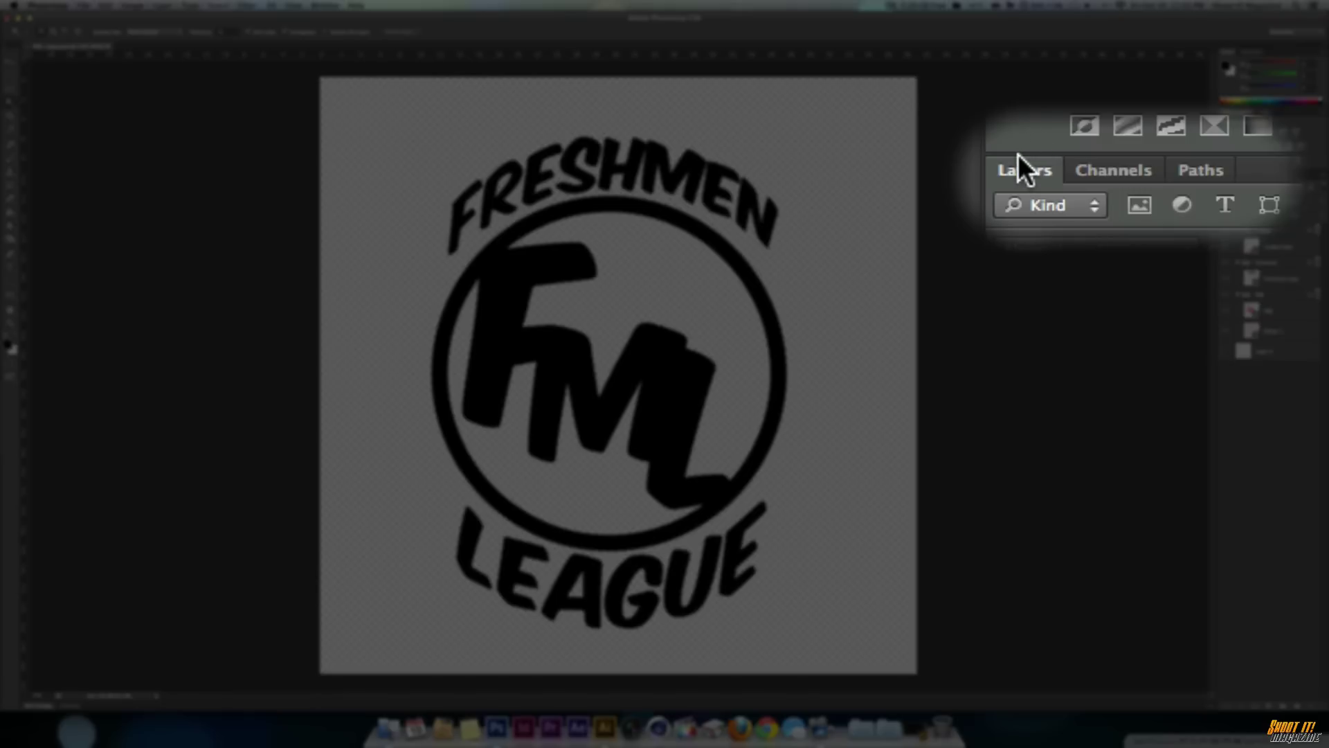
click(1238, 175)
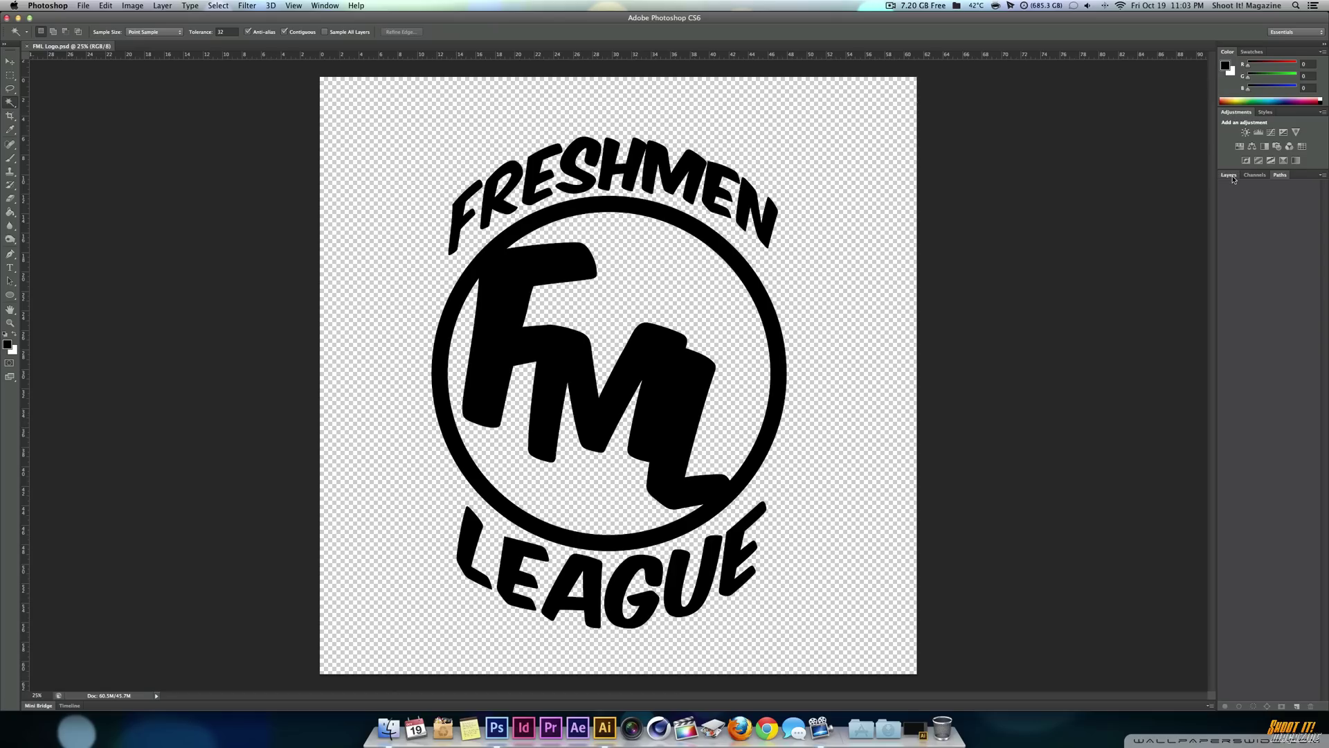
click(1228, 175)
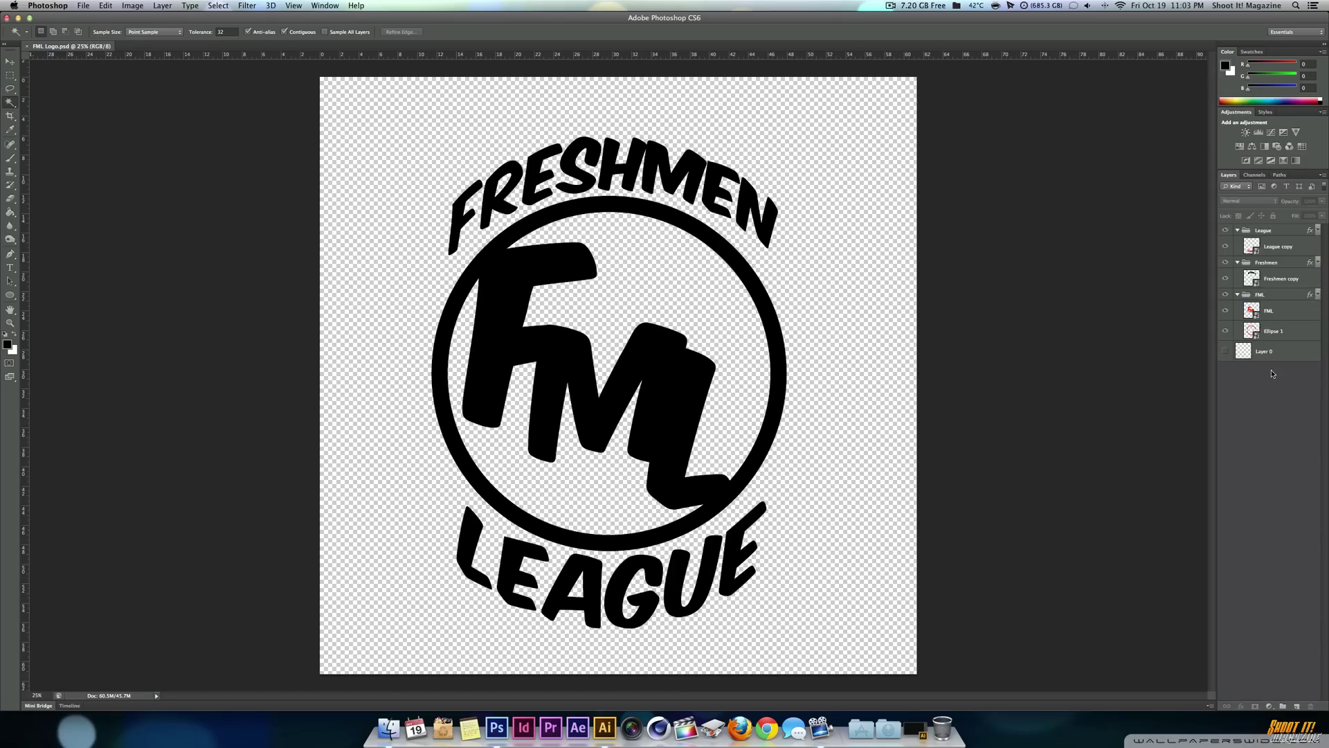
Select all the letters of FRESHMEN on the Freshmen copy layer with the Magic Wand.
click(1272, 281)
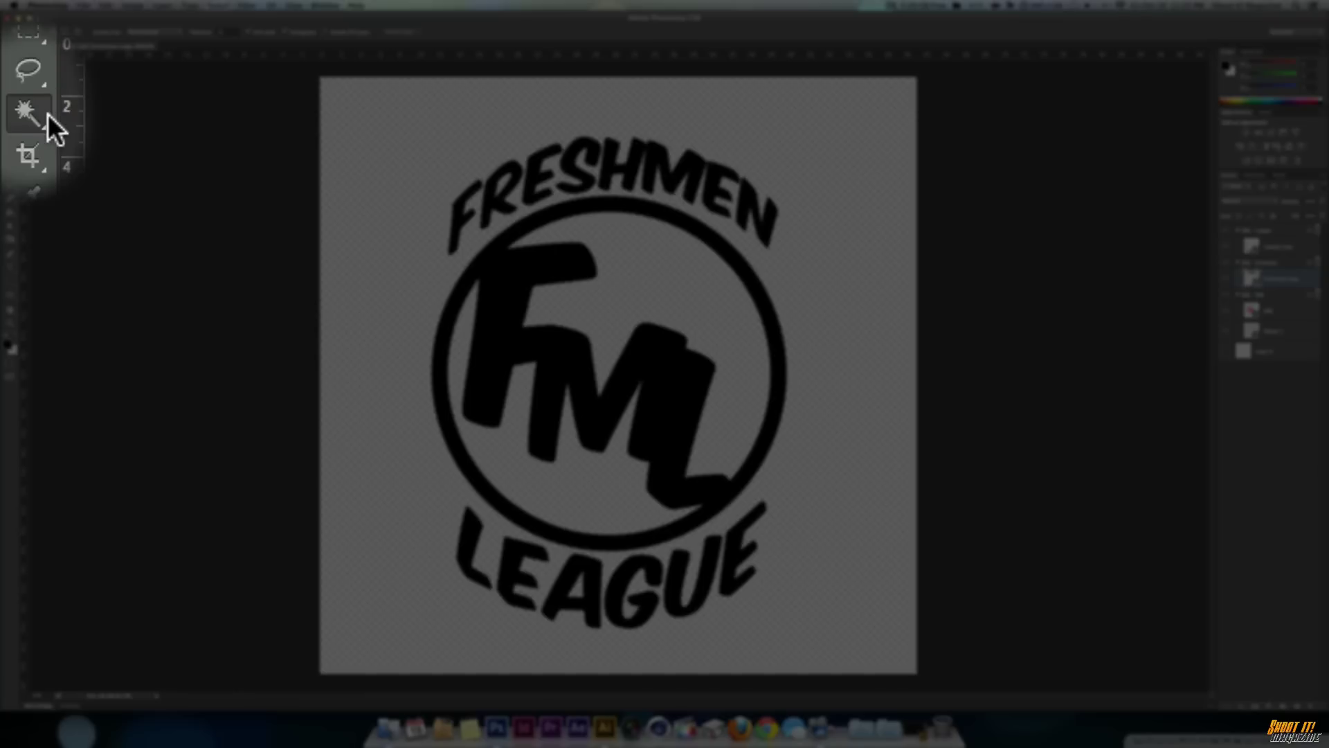
click(47, 114)
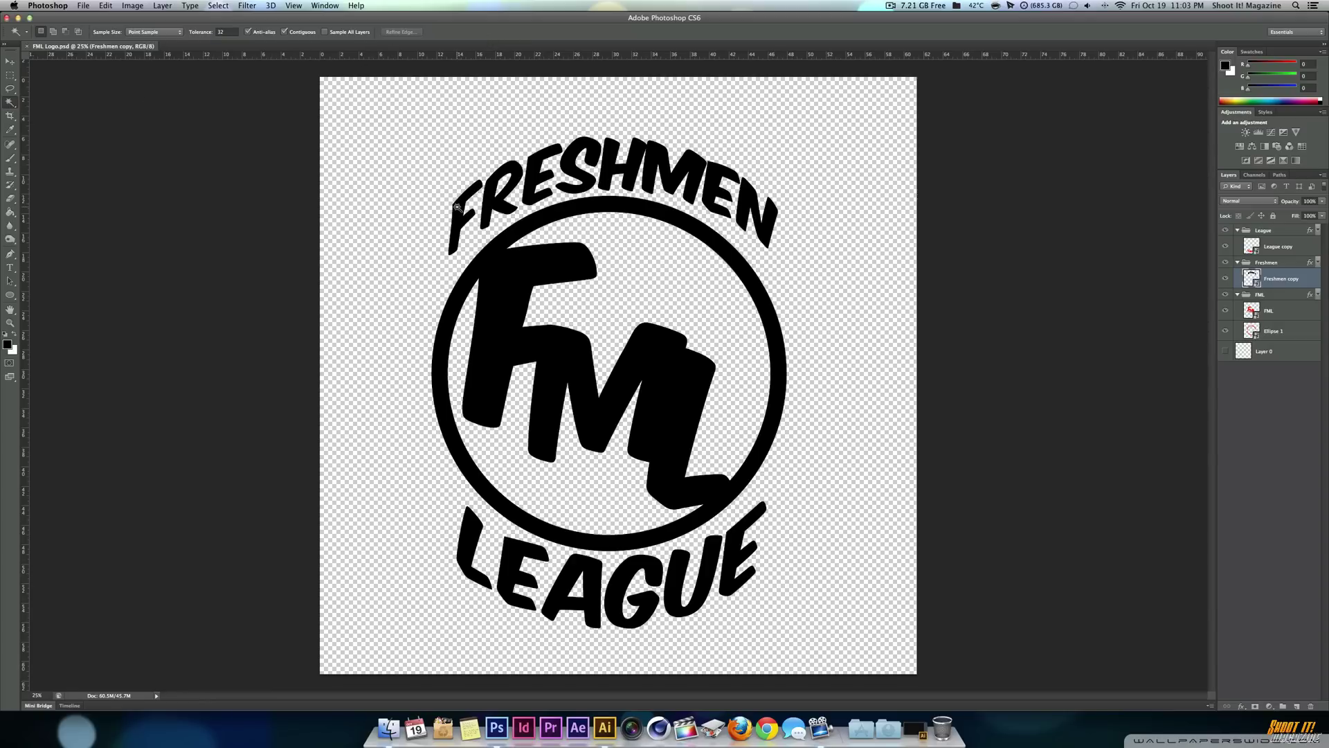
click(457, 207)
key(shift)
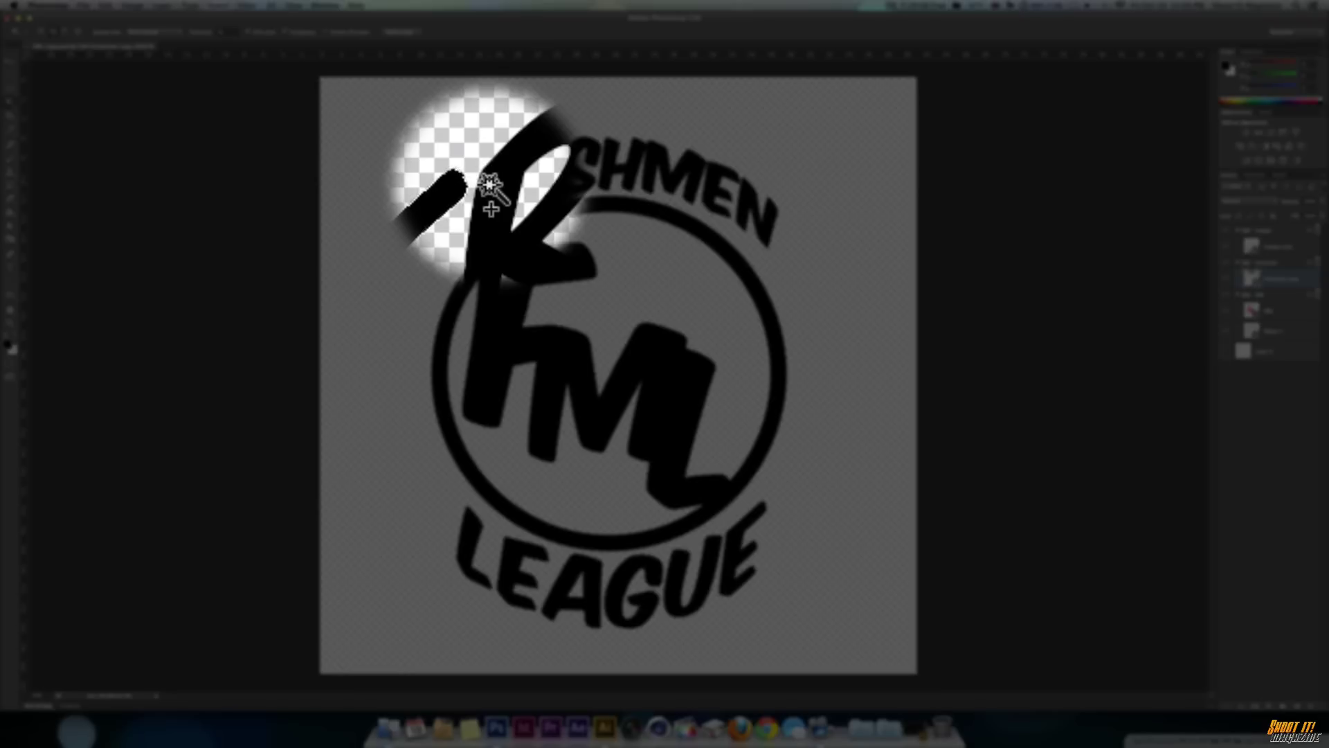
shift+click(502, 184)
shift+click(537, 173)
shift+click(575, 166)
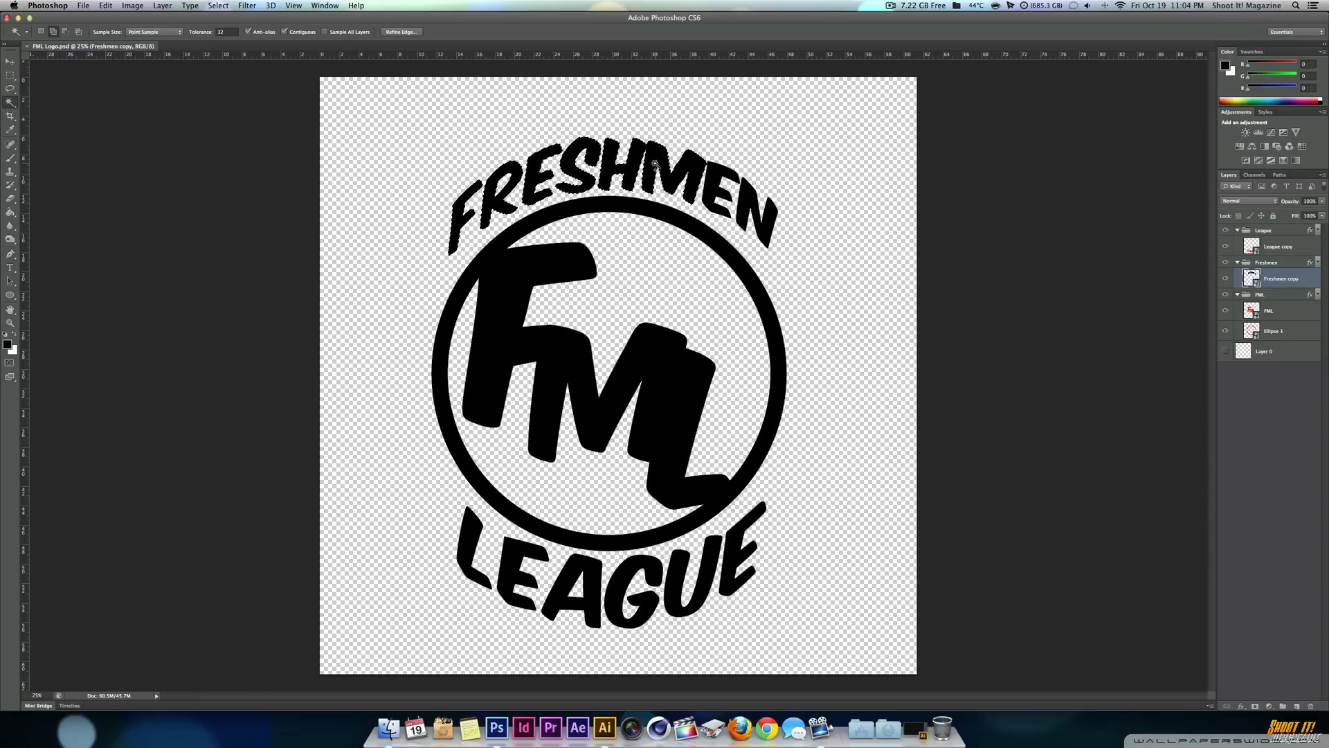
shift+click(732, 186)
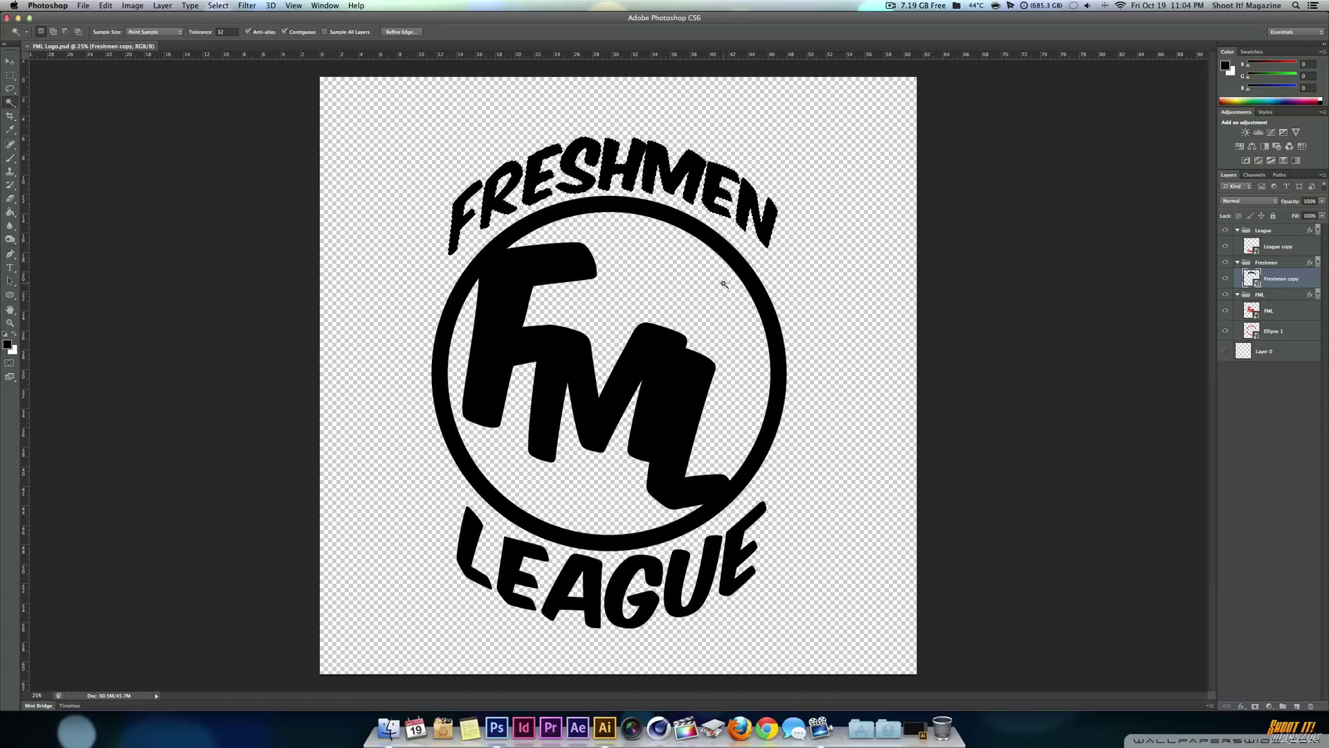
Make a work path from the FRESHMEN lettering selection and check its outline up close.
click(1282, 177)
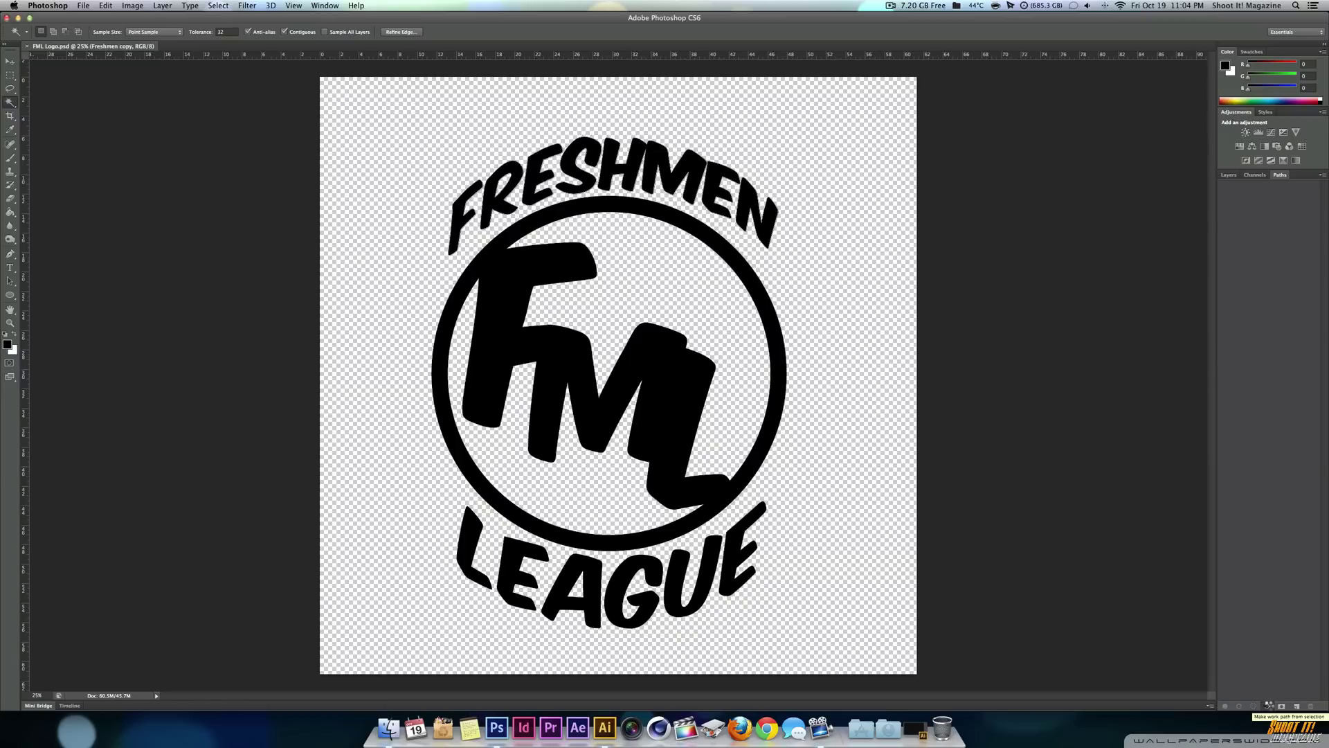
click(1269, 706)
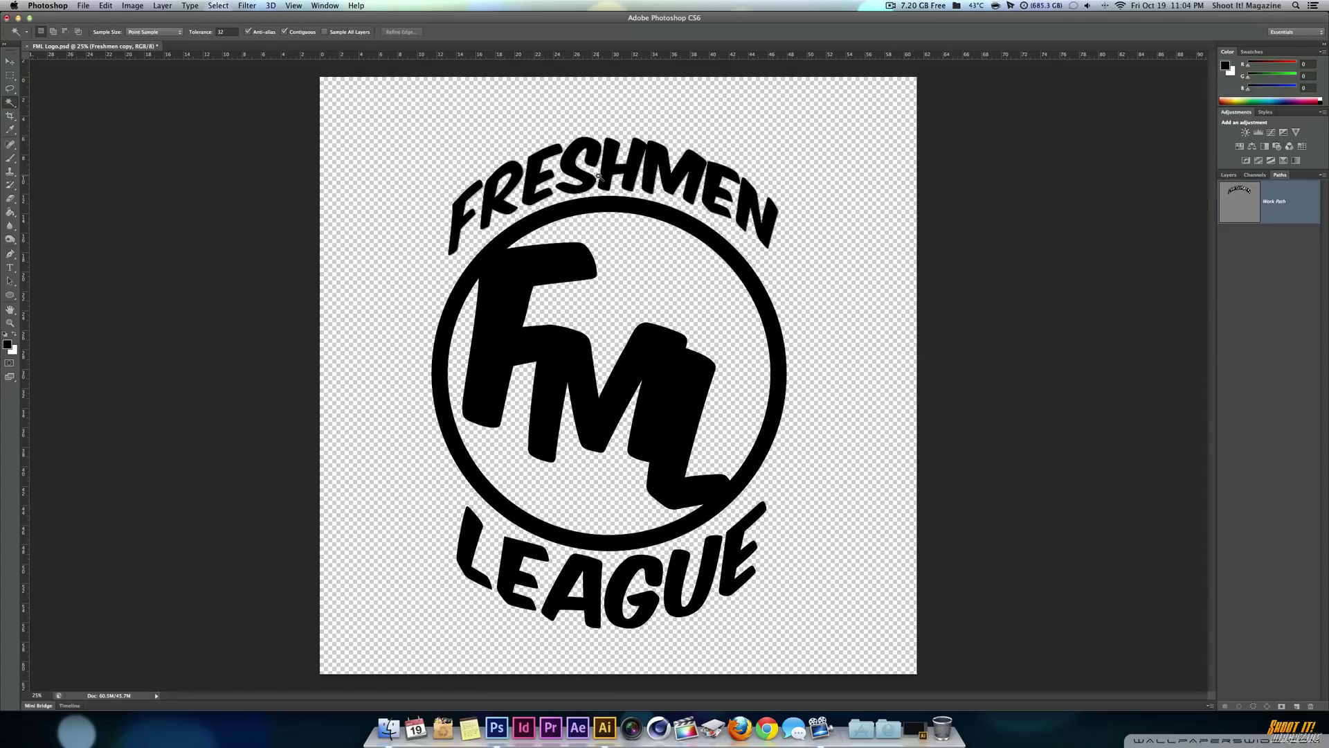
key(super+equal)
key(super+equal)
key(super+equal)
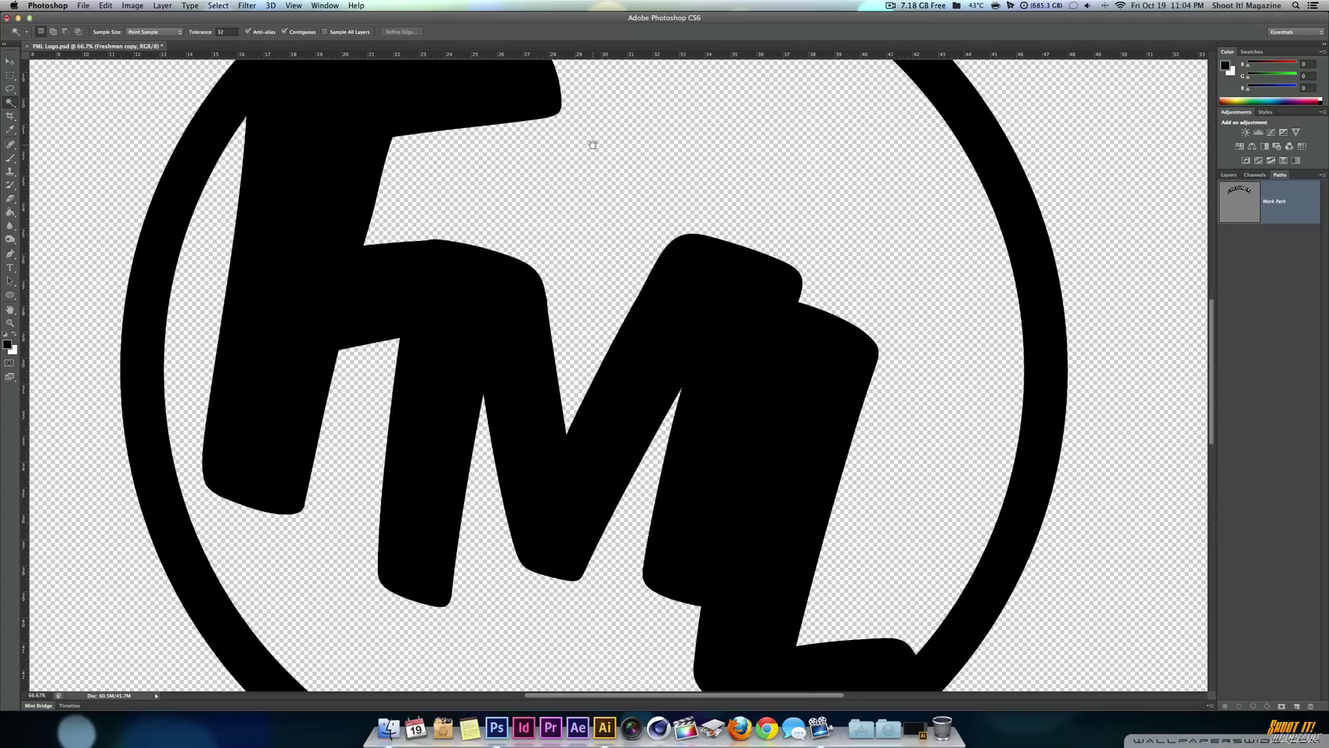
drag(593, 145, 593, 514)
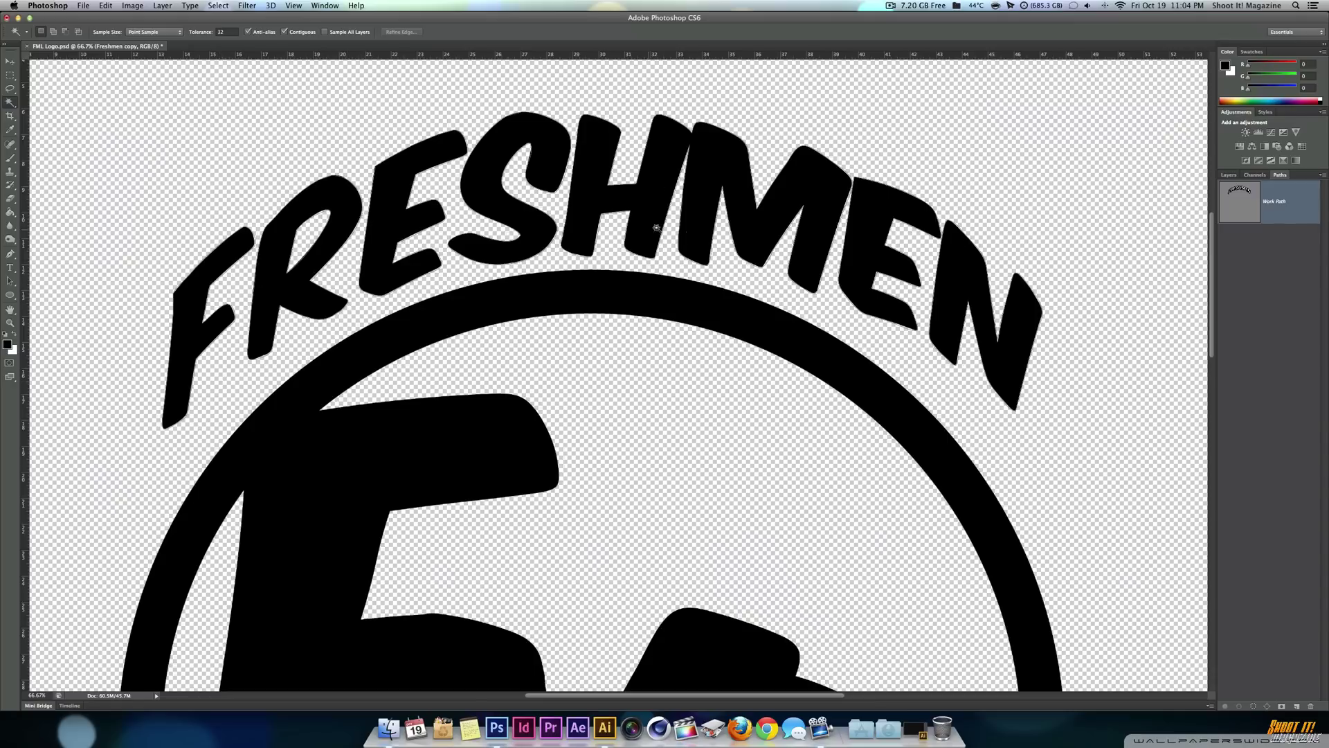
key(super+minus)
key(super+minus)
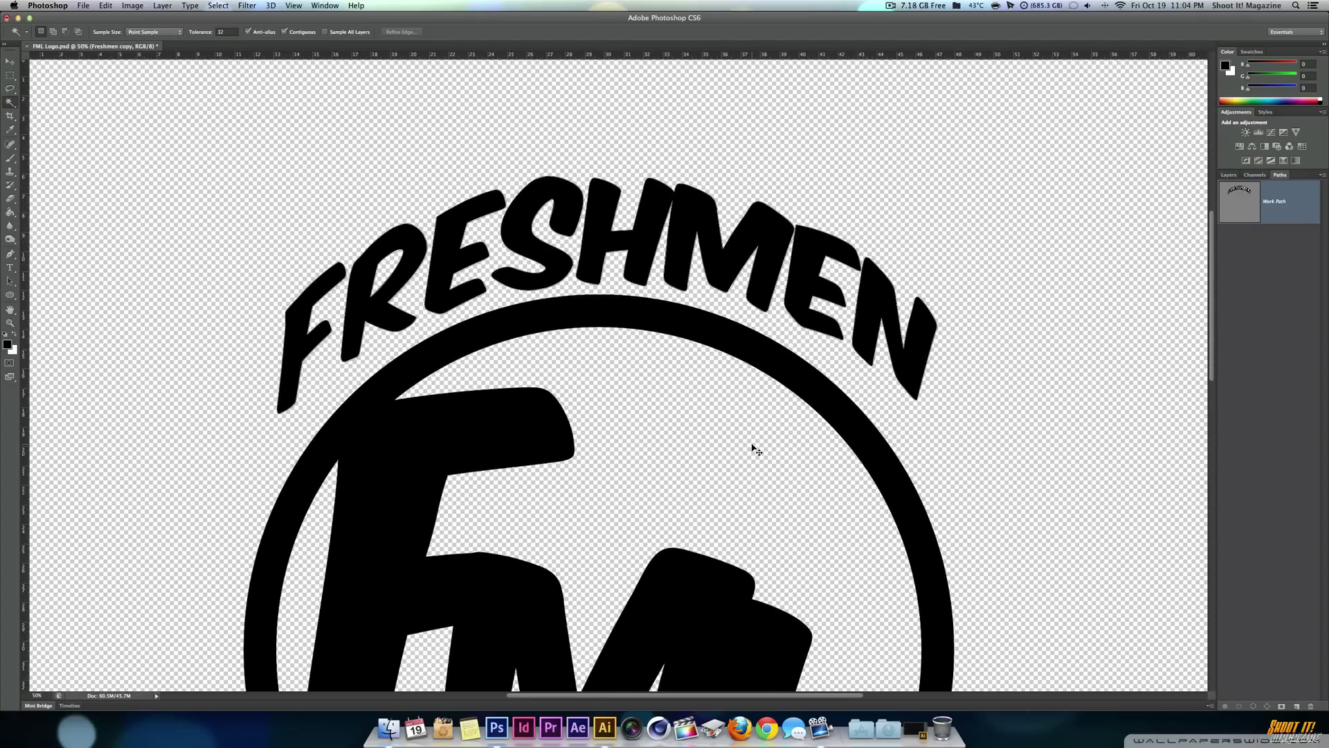
key(super+0)
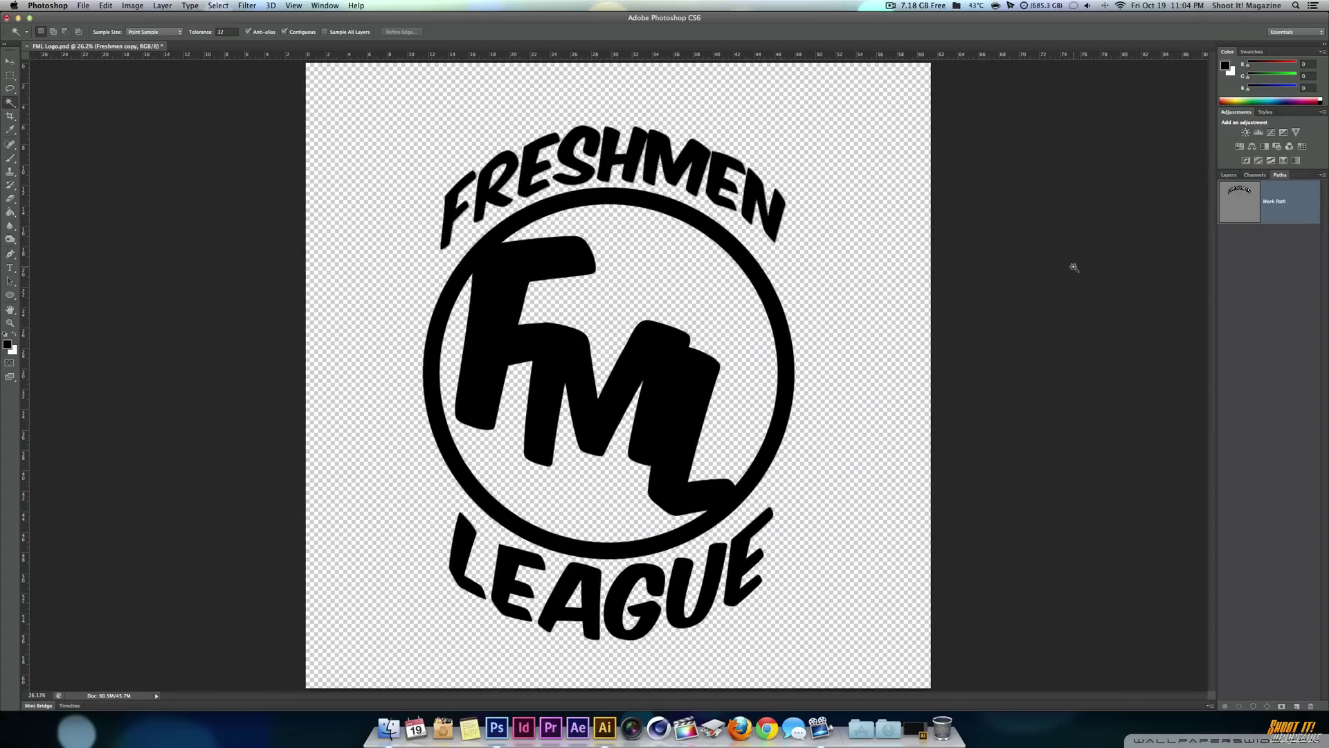
Save the FRESHMEN work path under the name Freshmen.
double_click(1277, 205)
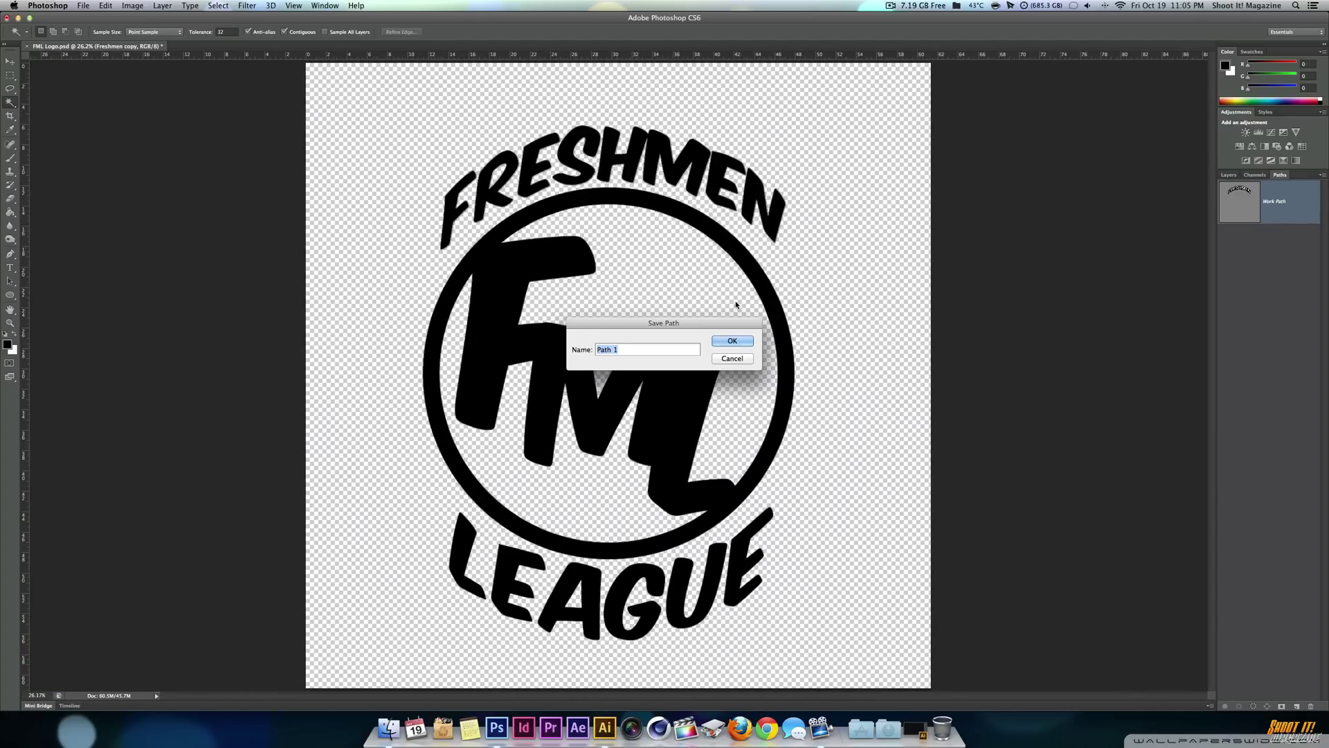
text(Freshmen)
key(Return)
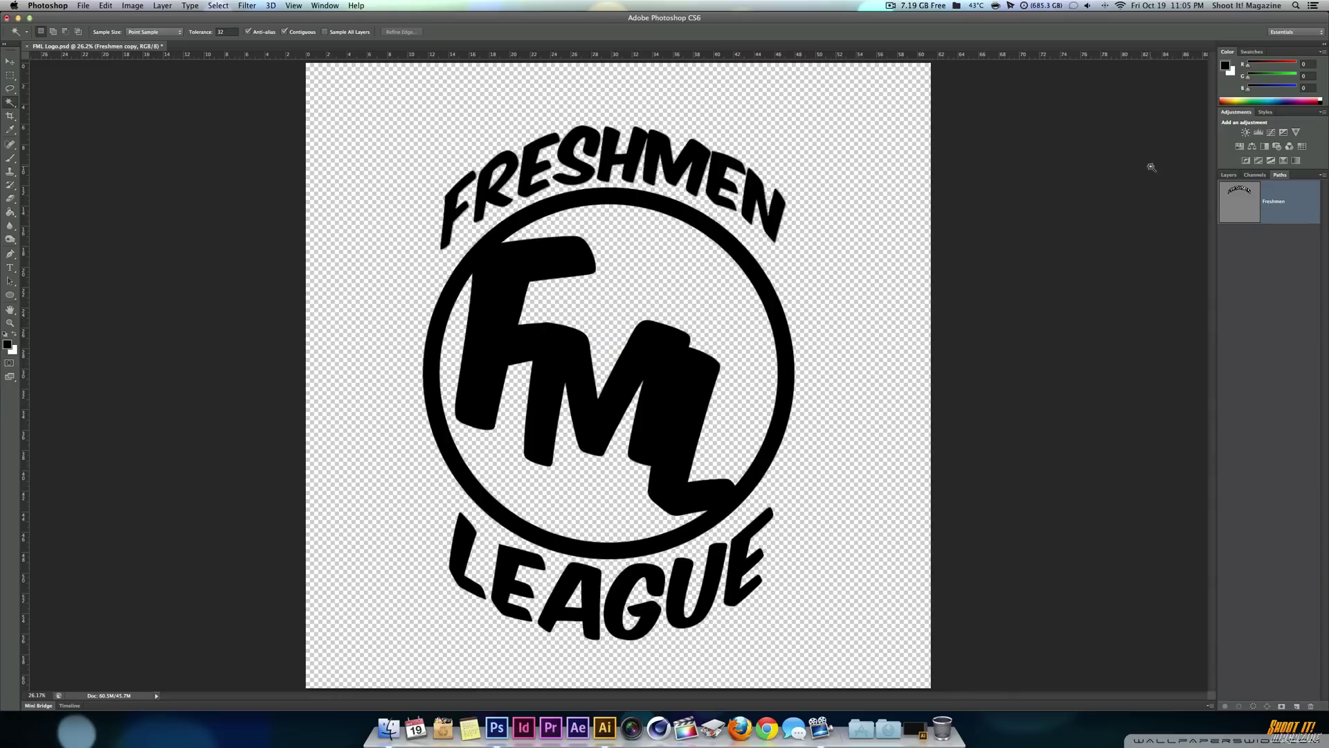
Select all the letters of LEAGUE on the League copy layer with the Magic Wand.
click(1233, 175)
click(1274, 247)
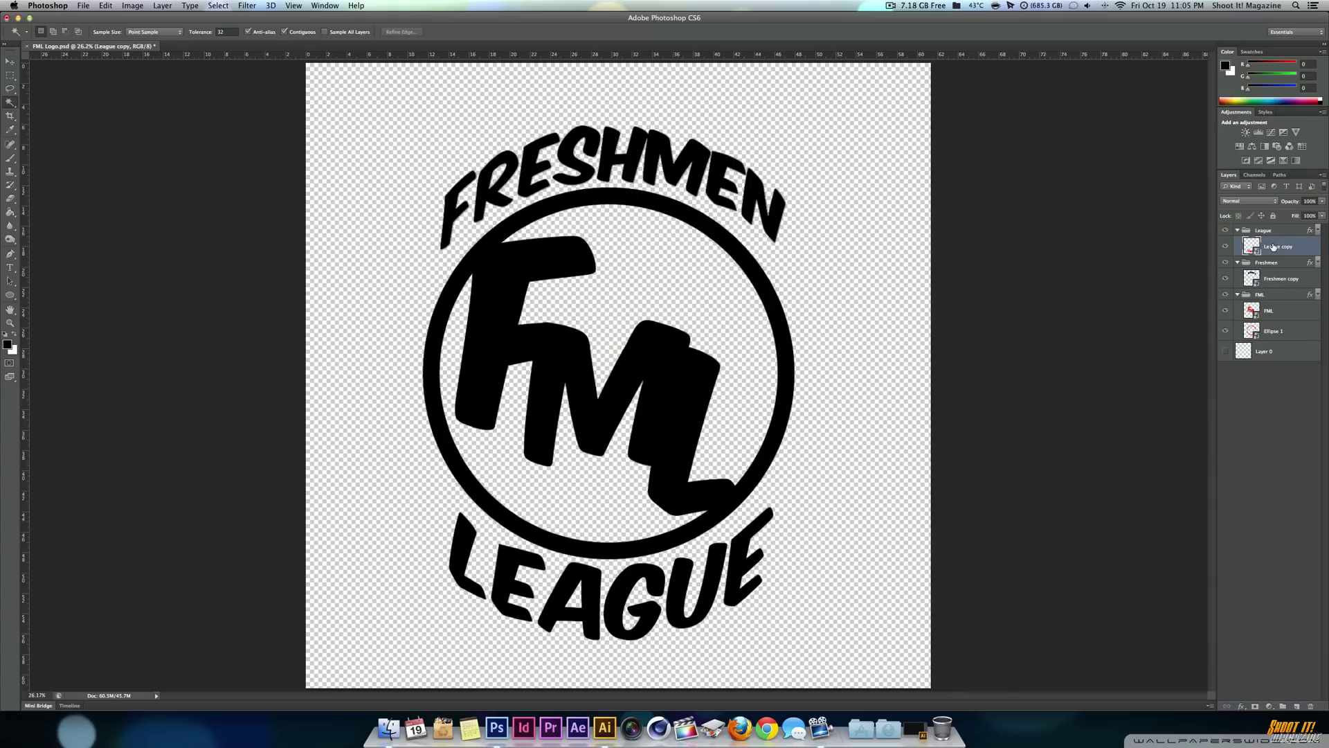
click(465, 540)
shift+click(509, 571)
shift+click(564, 577)
shift+click(627, 584)
shift+click(687, 575)
shift+click(746, 556)
With the Freshmen path deselected, make a work path from the LEAGUE selection, save it as League, and deselect it.
click(1280, 174)
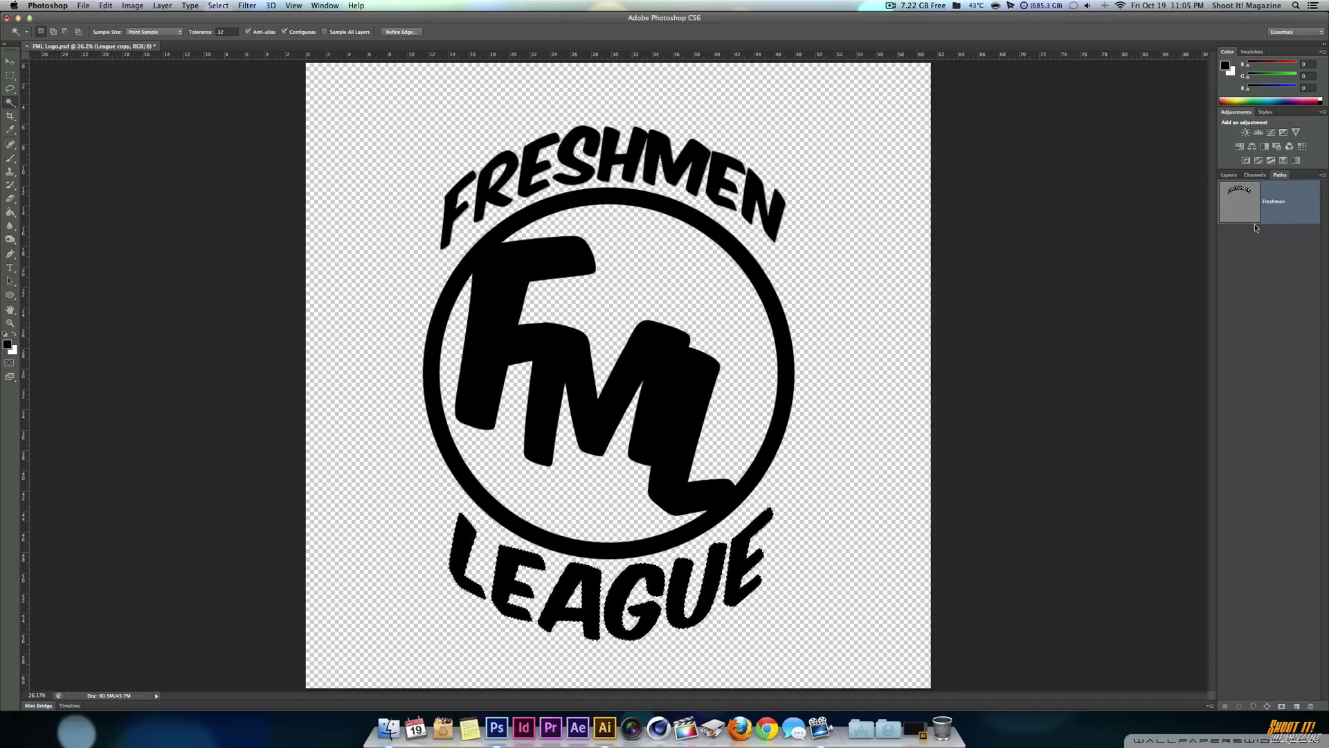
click(1267, 291)
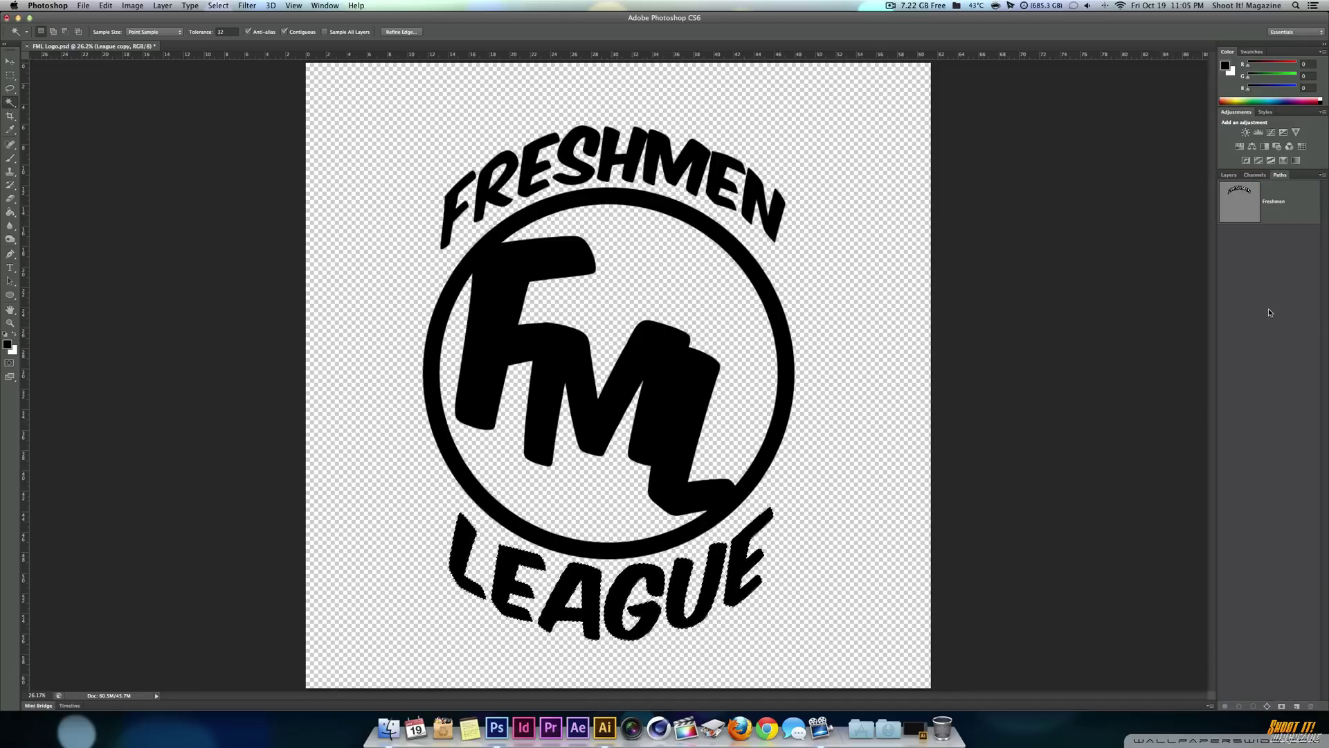
click(1268, 706)
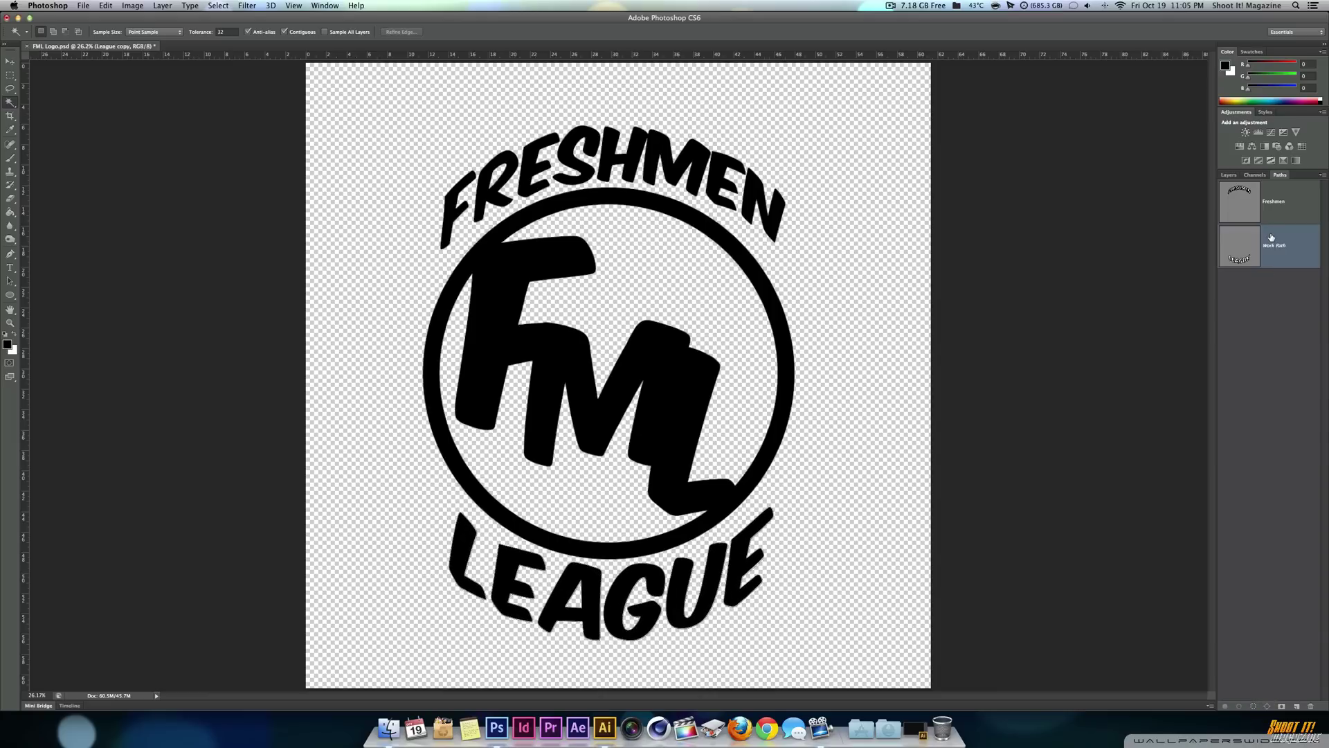
double_click(1276, 246)
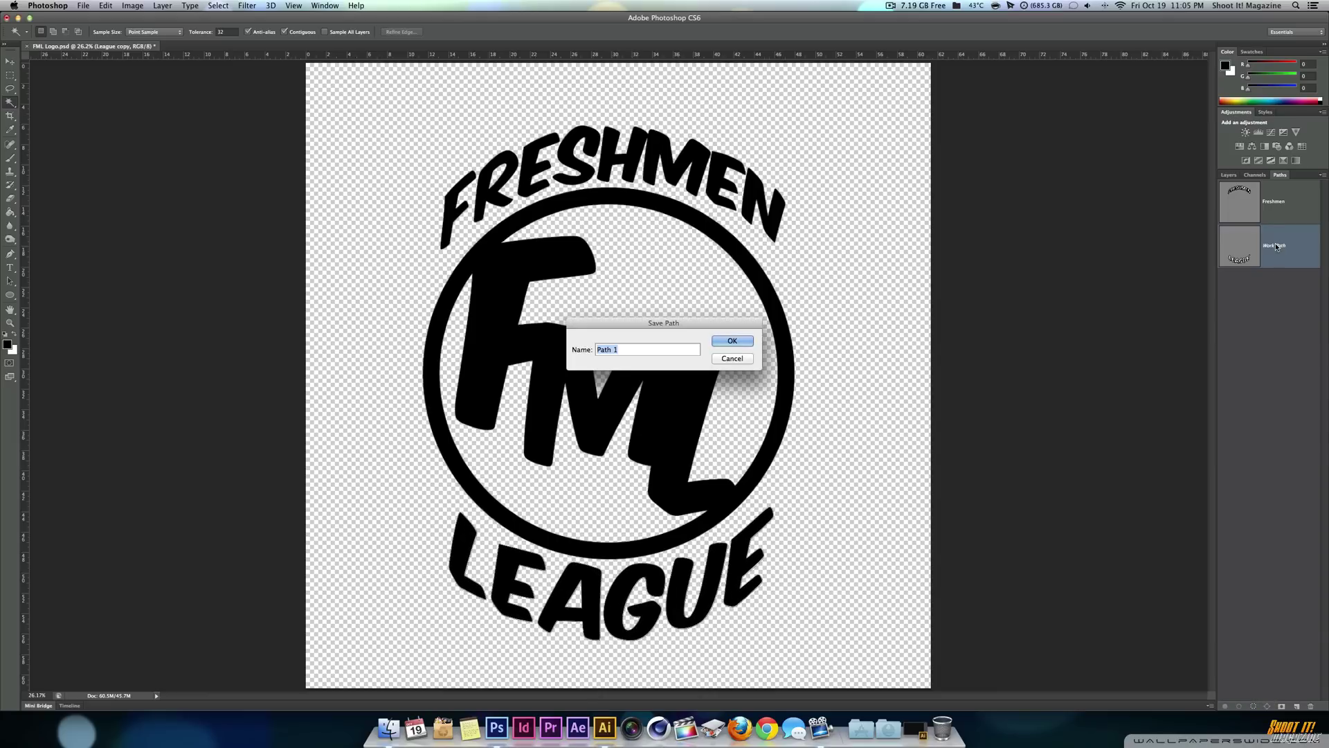
text(League)
key(Return)
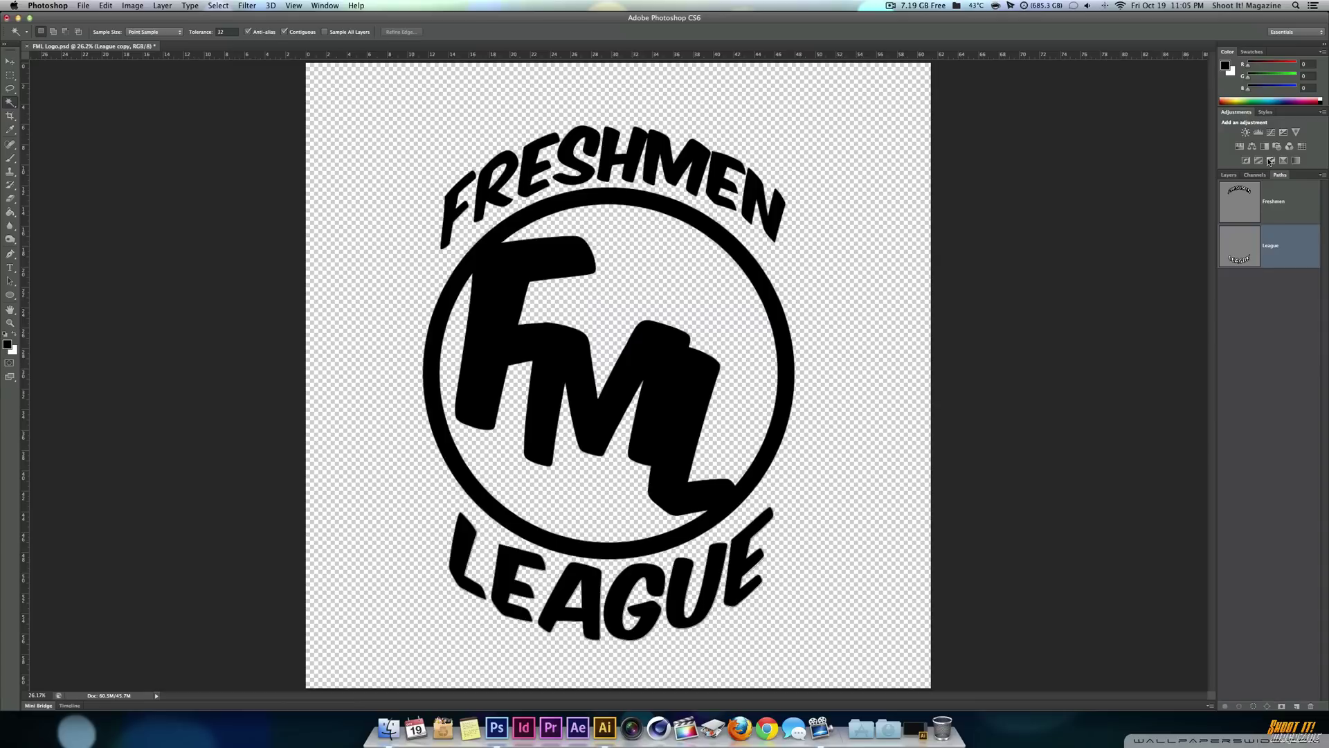
click(1264, 256)
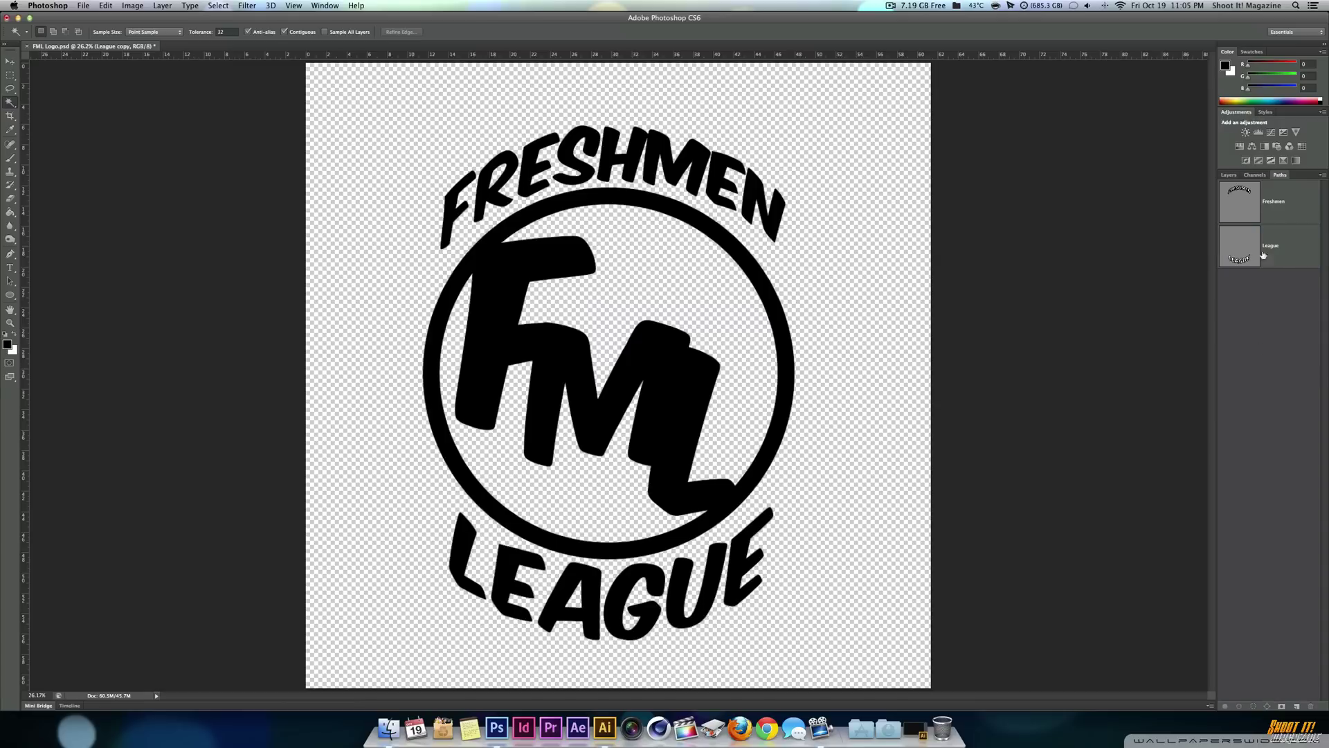
Select the connected FML lettering on the FML layer with the Magic Wand.
click(1236, 176)
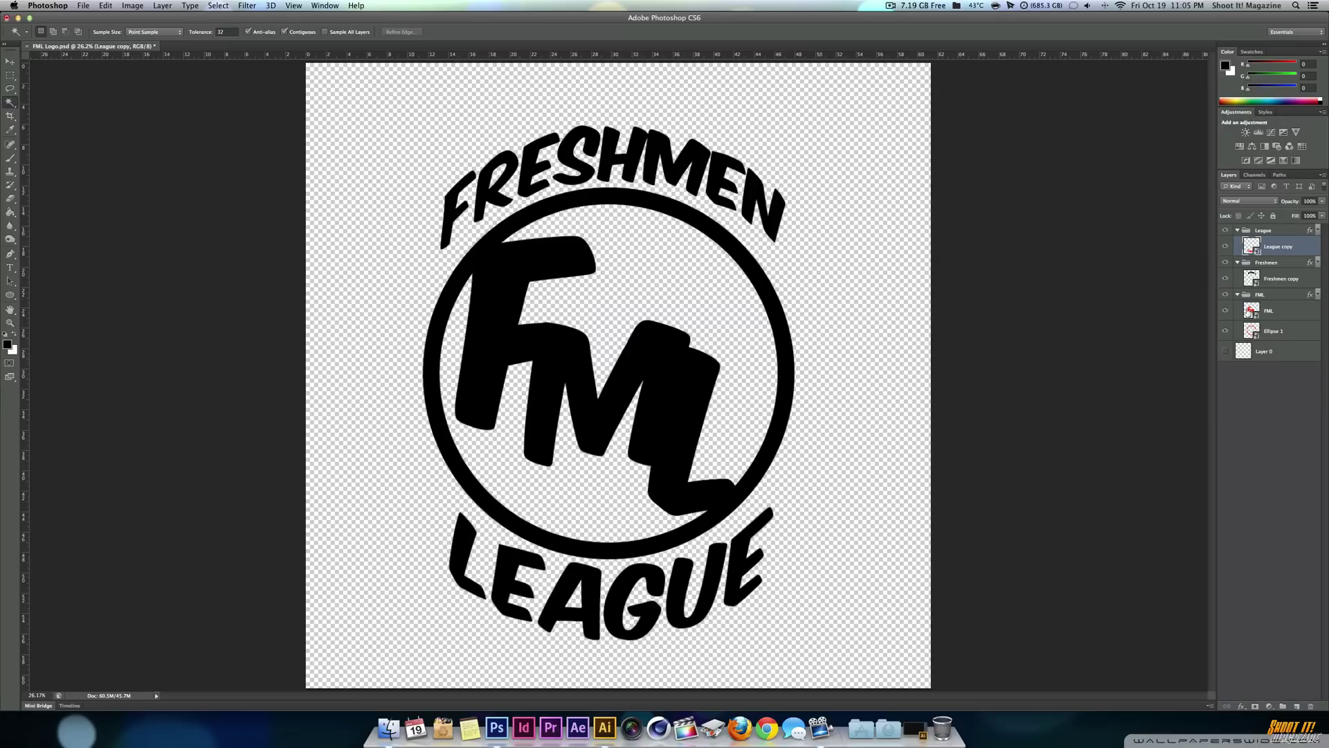
click(1279, 312)
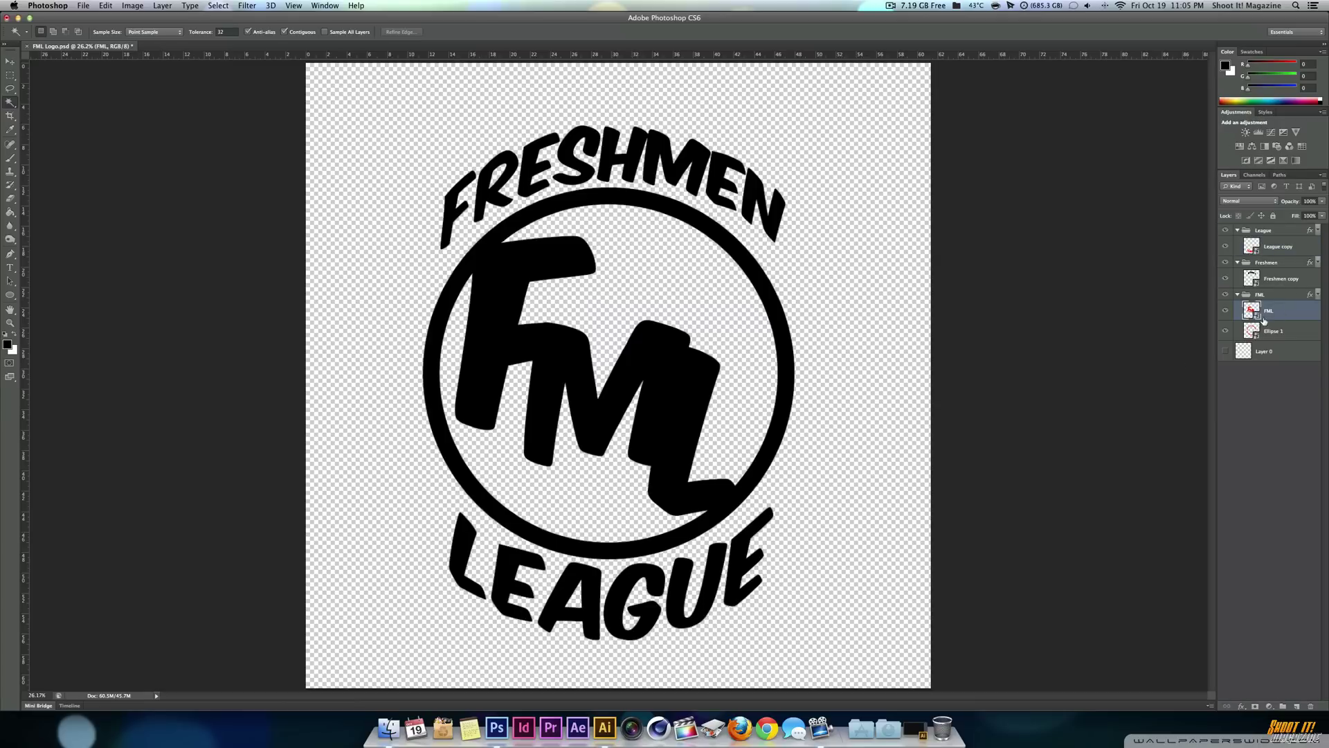
click(503, 300)
Make a work path from the FML lettering selection and save it under the name FML.
click(1279, 175)
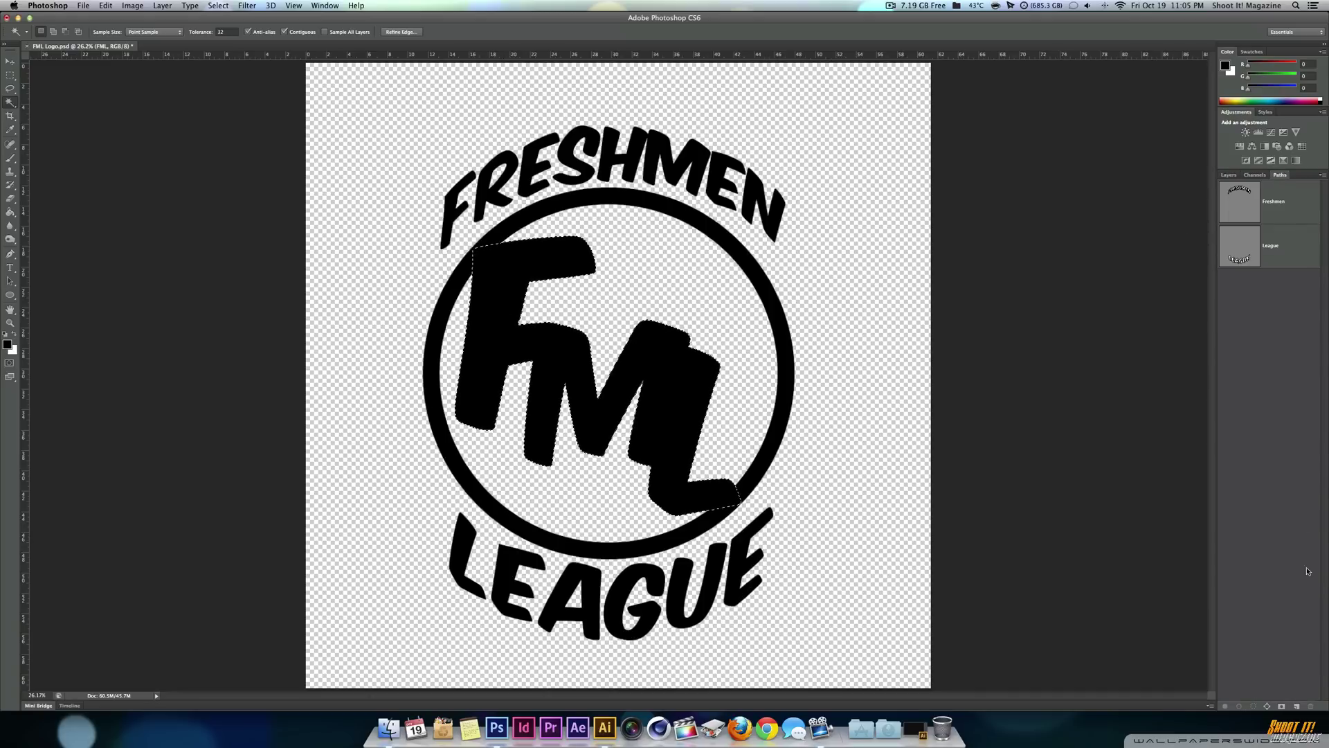
click(1267, 706)
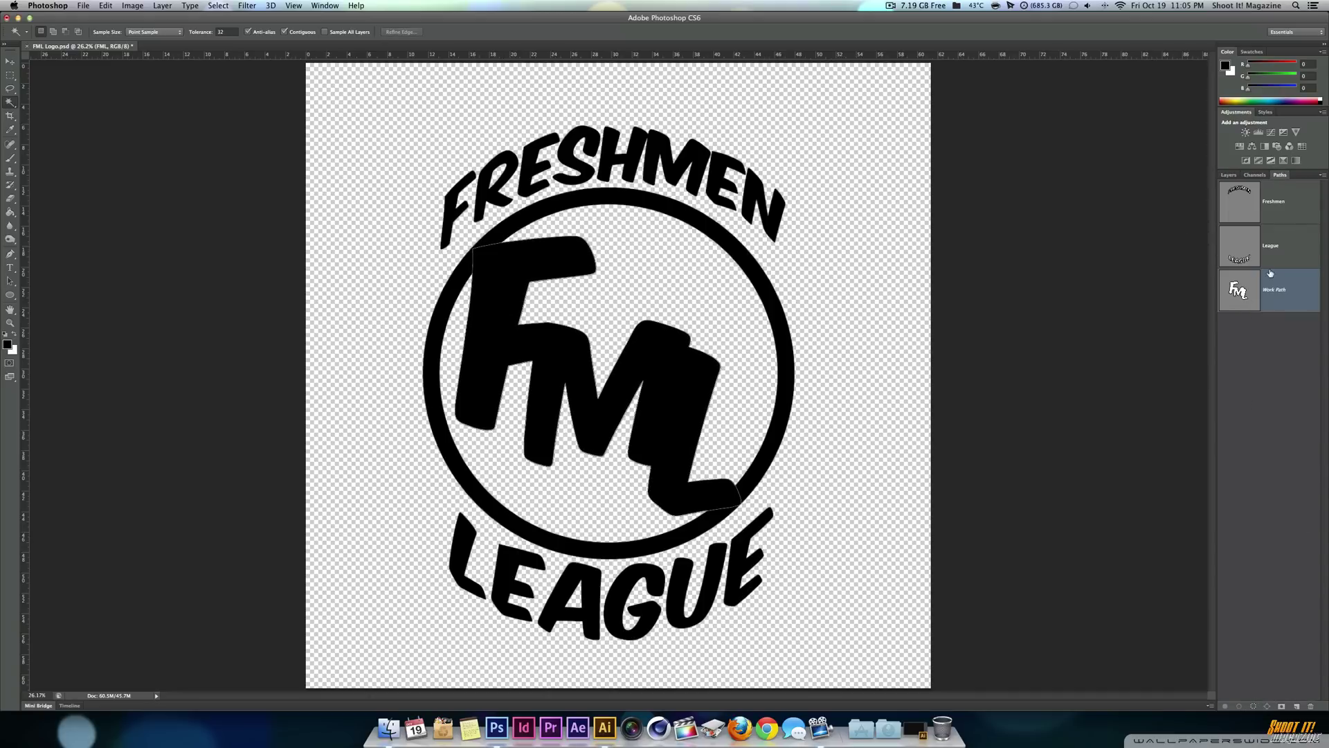
double_click(1271, 292)
text(FML)
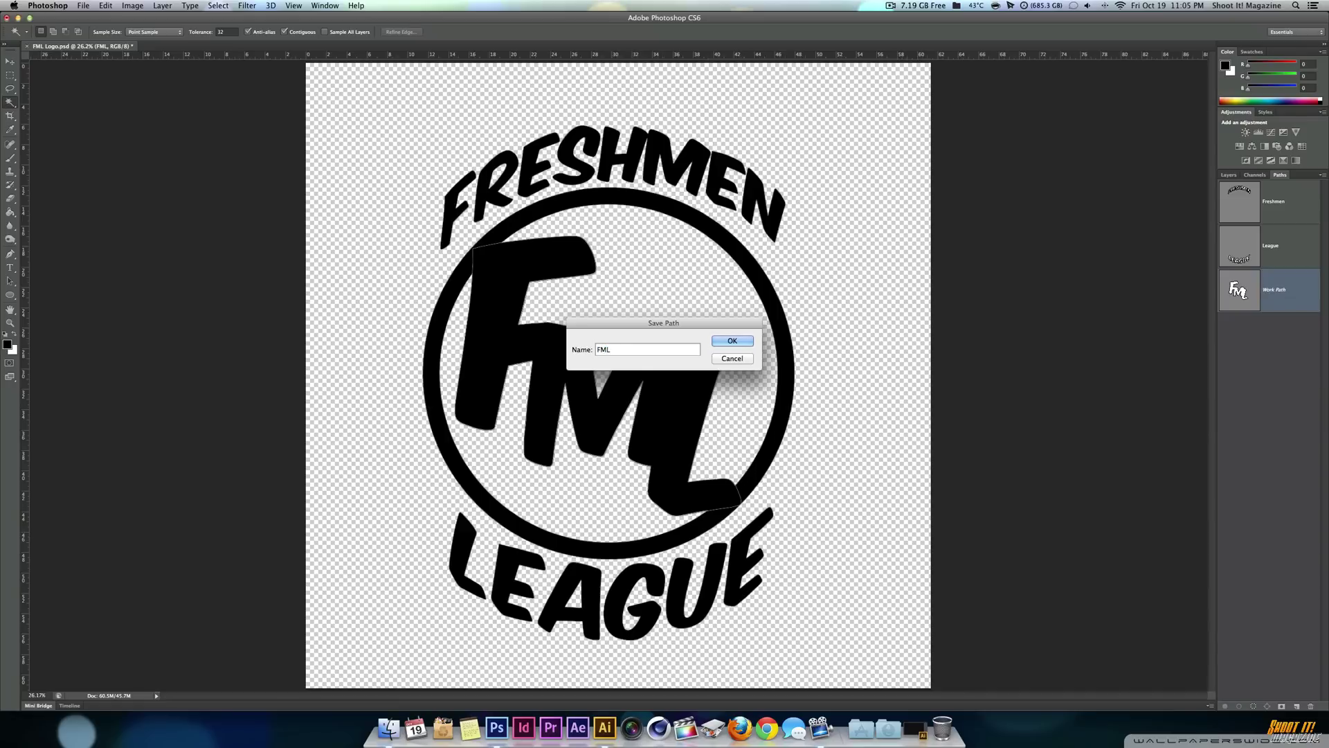
key(Return)
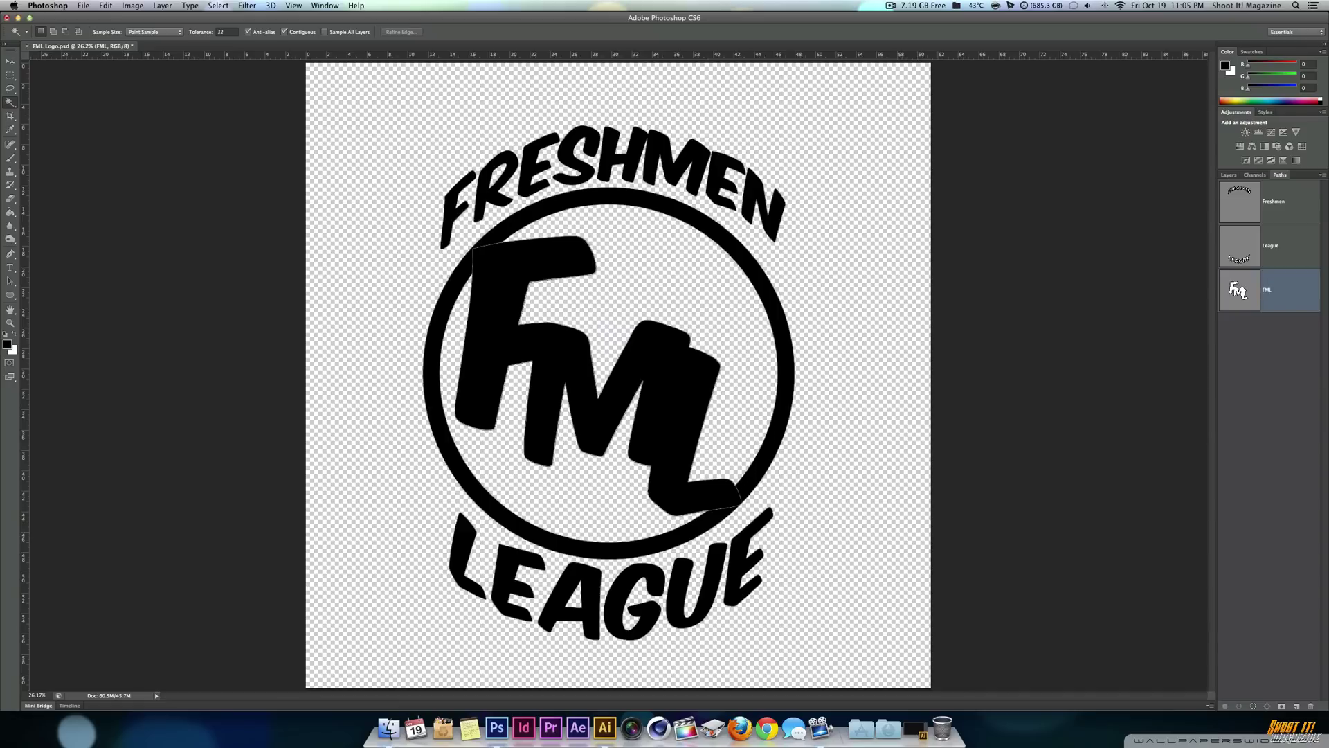
Select the circular ring on the Ellipse 1 layer with the Magic Wand.
click(1229, 175)
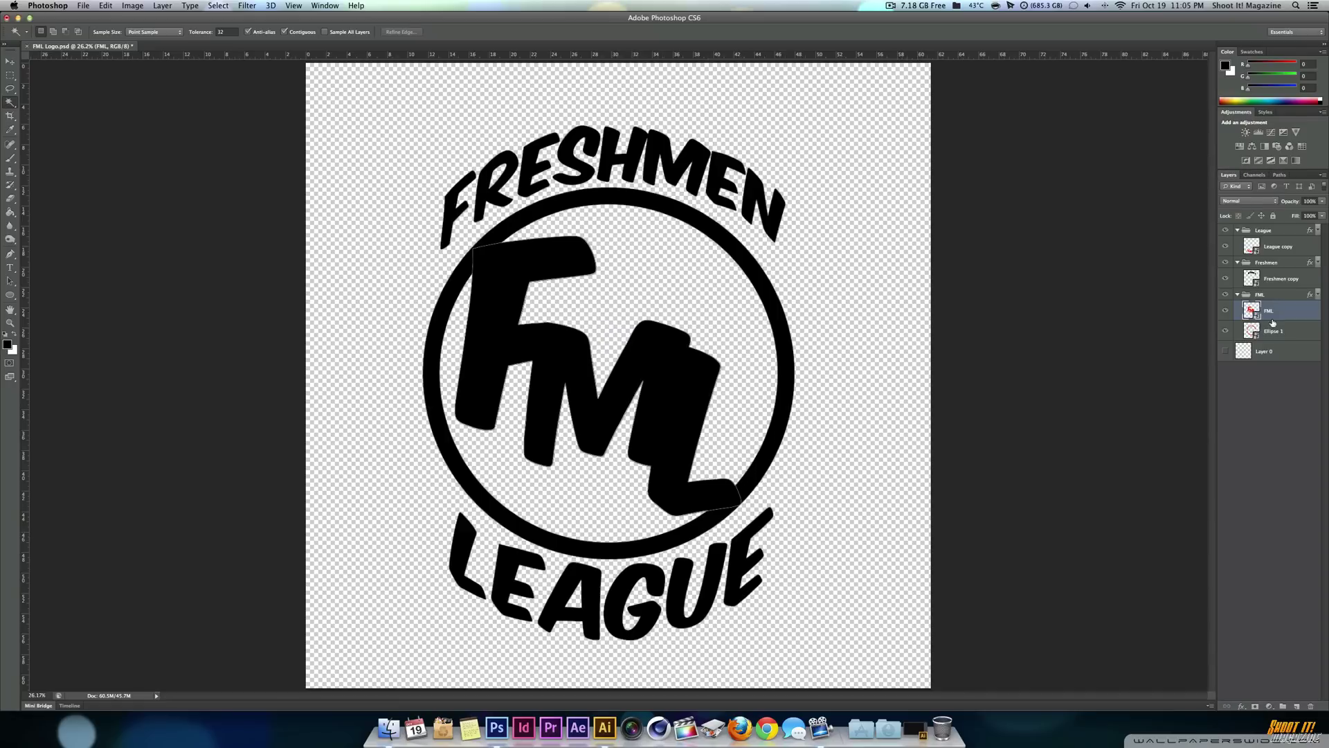
click(1273, 330)
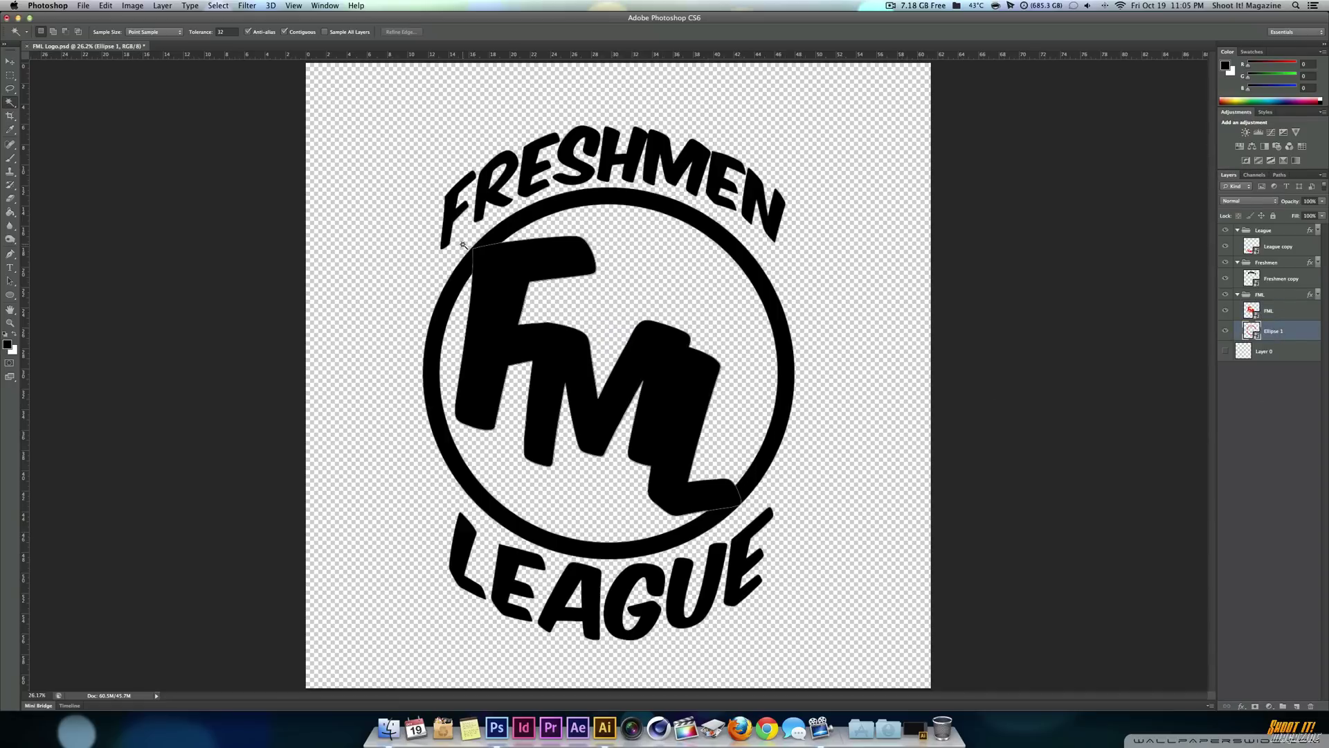
click(518, 226)
Make a work path from the ring selection and save it under the name FML Rim.
click(1280, 175)
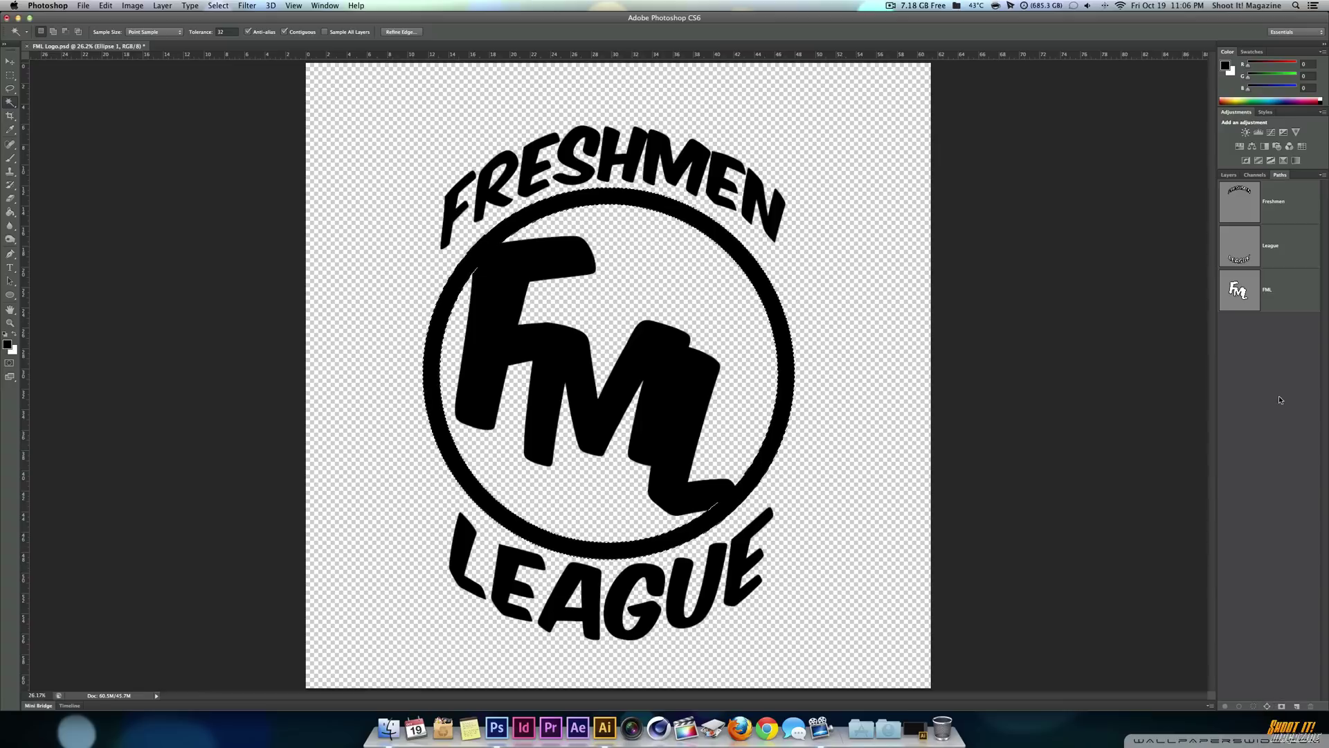
click(1267, 706)
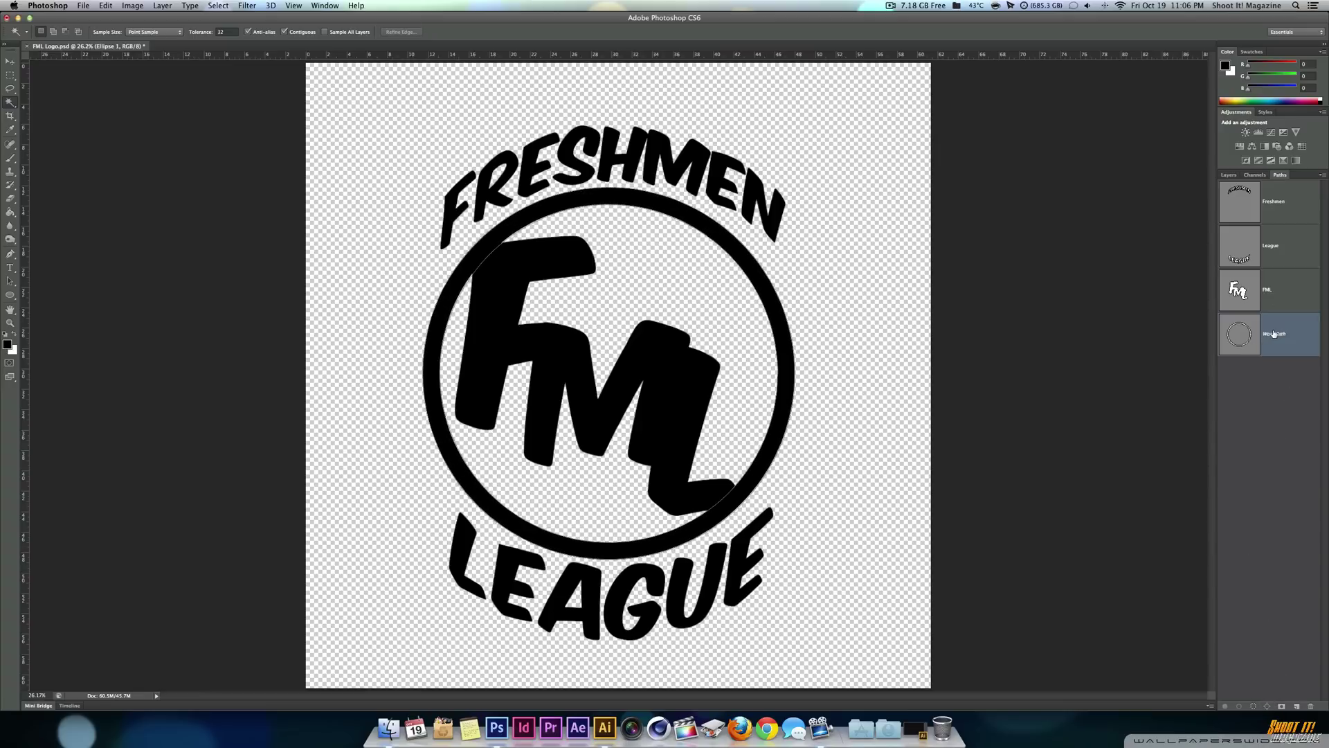
double_click(1274, 334)
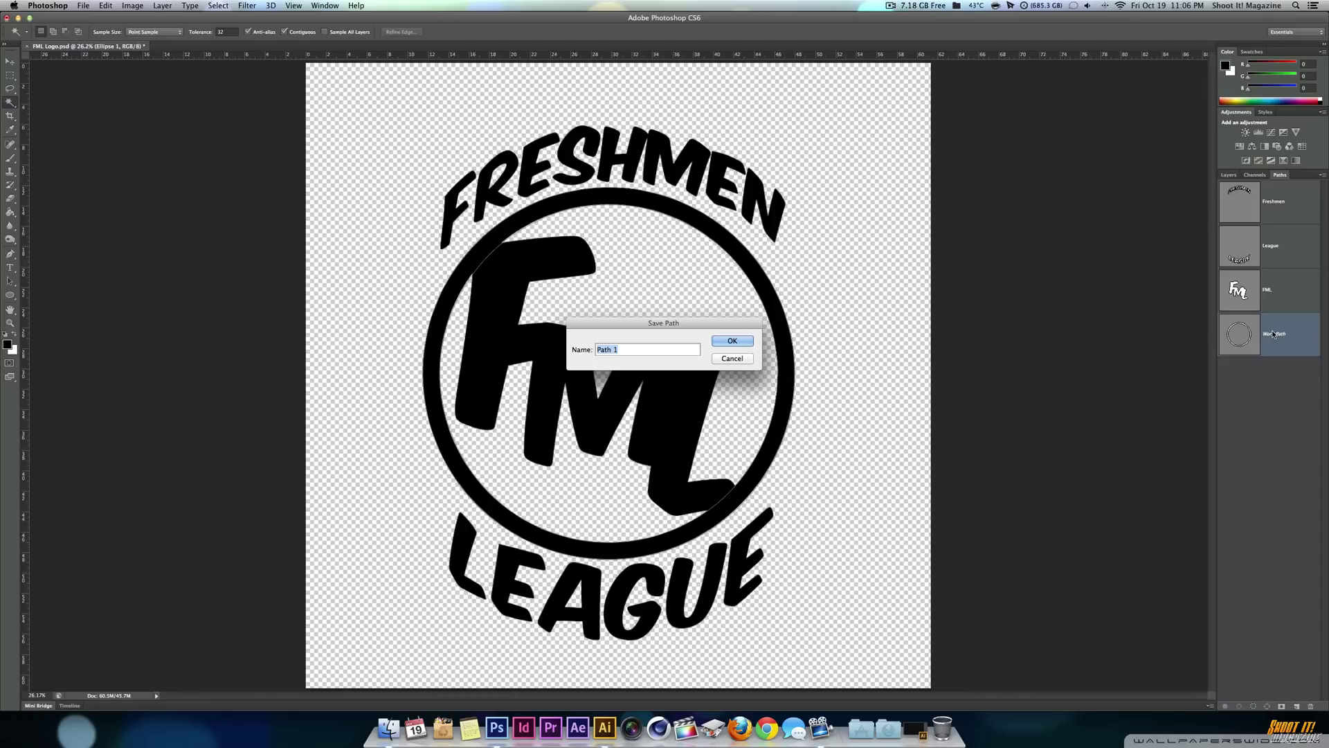
text(FML Rim)
key(Return)
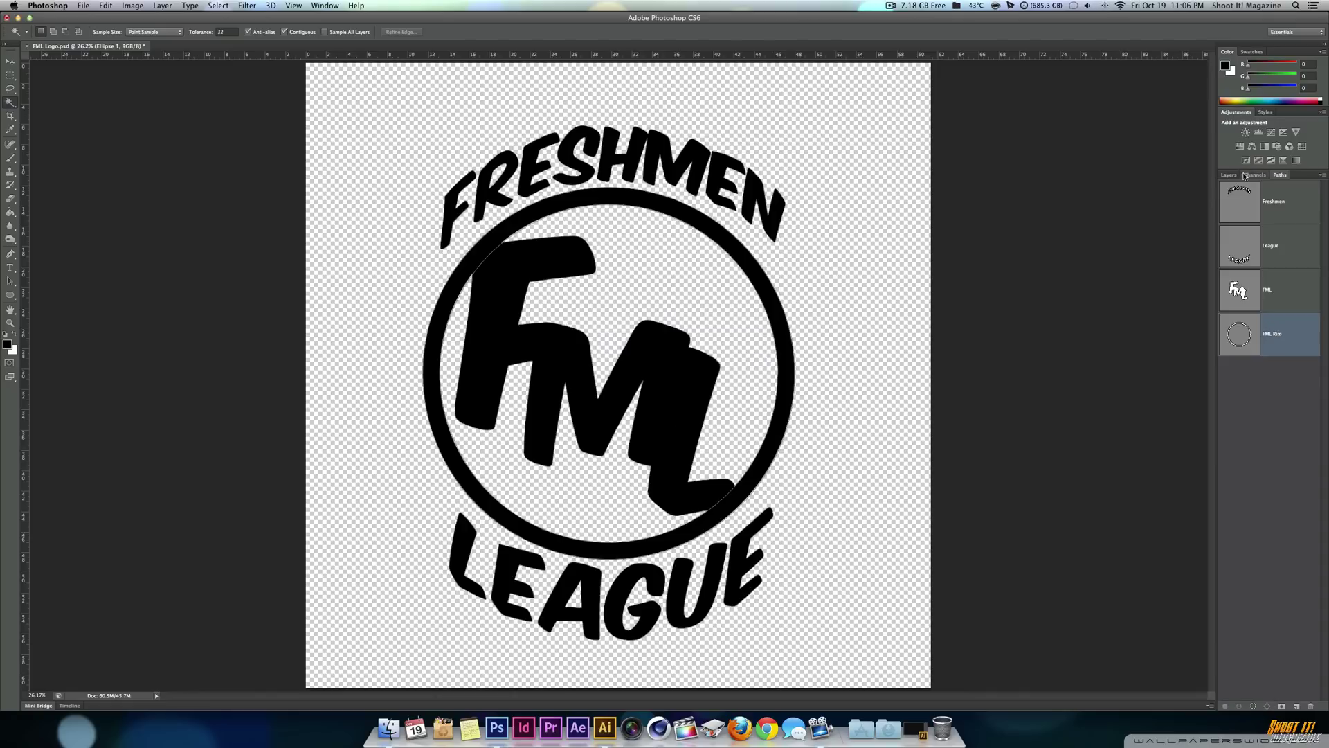
Make Freshmen the active path and deselect all layers.
click(1278, 203)
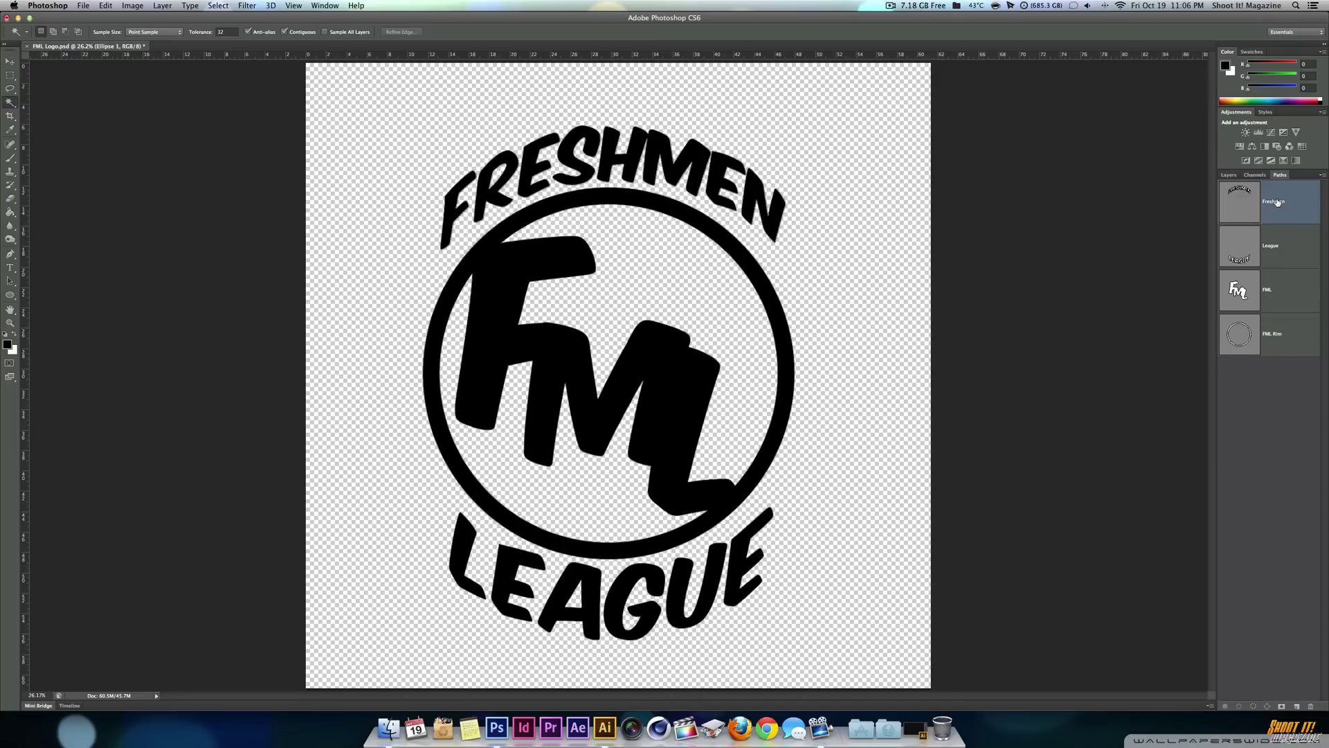
click(1230, 176)
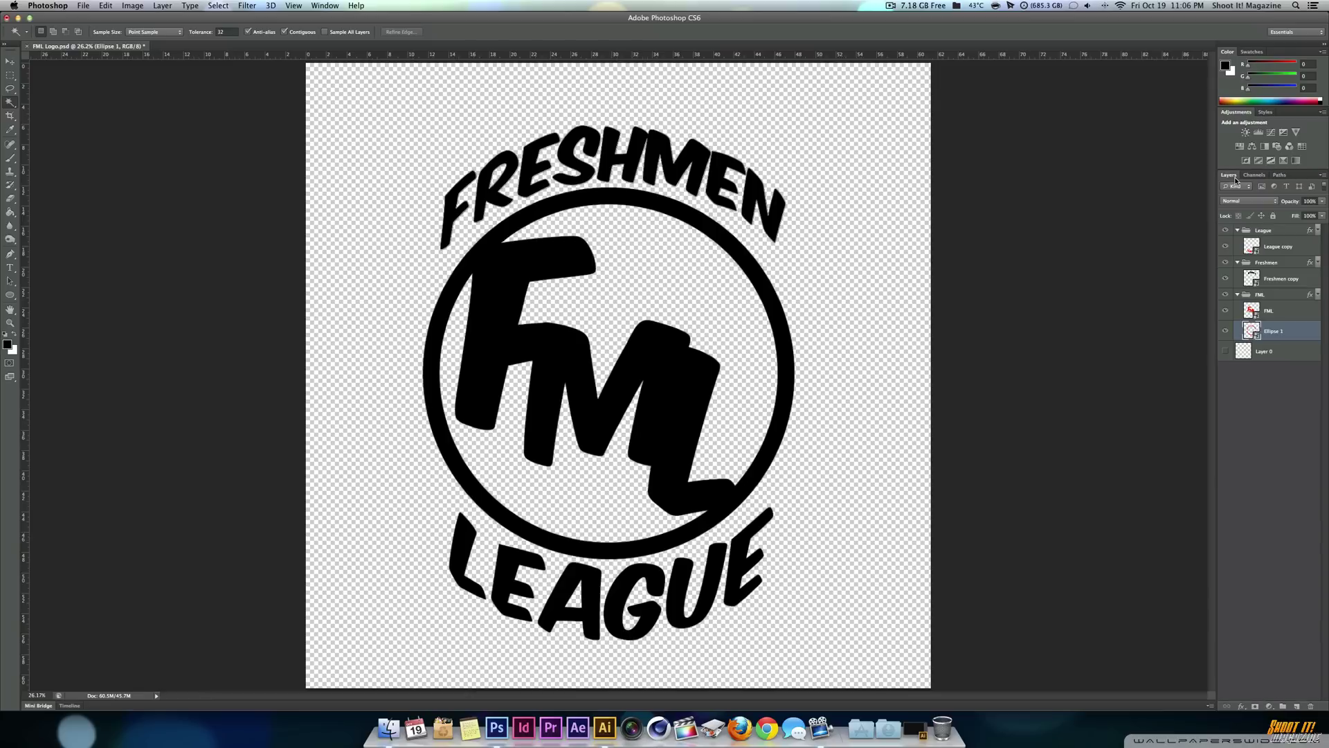
click(1262, 490)
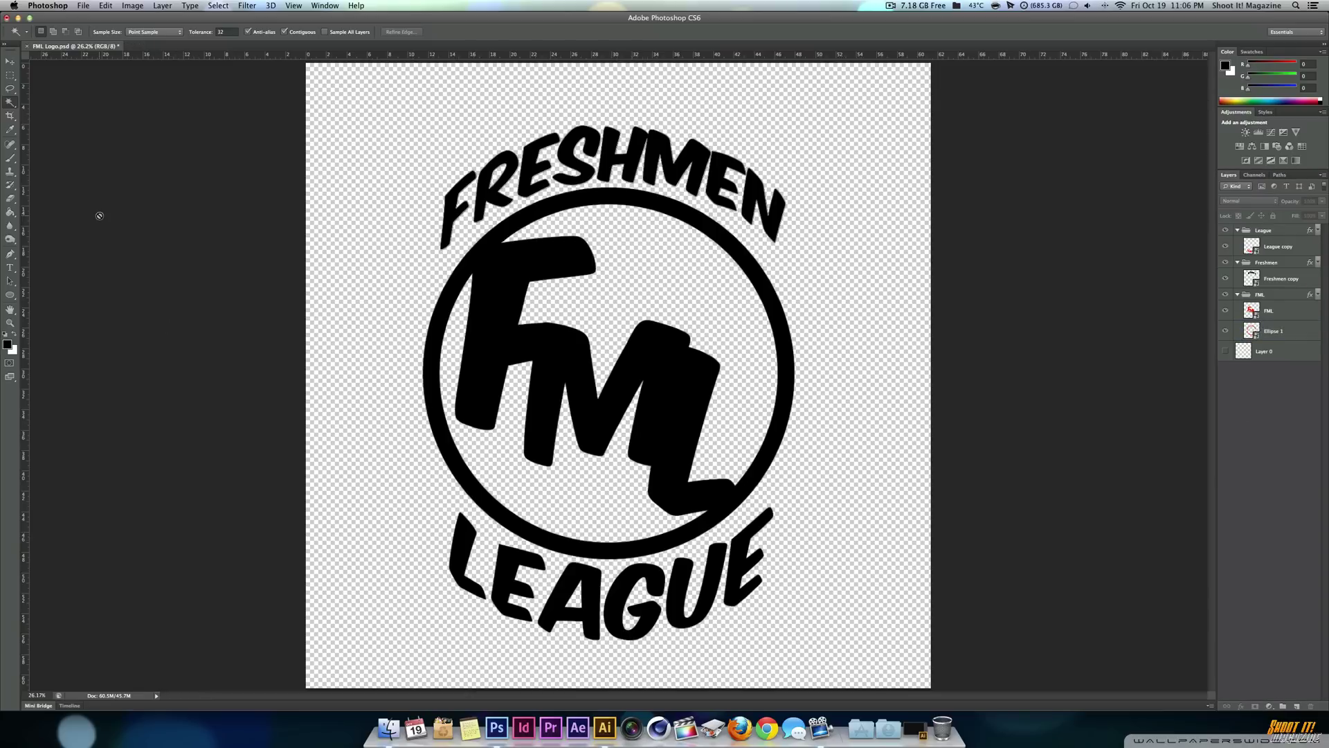
Start a Paths to Illustrator export, compare the path choices, and confirm with All Paths chosen.
click(83, 5)
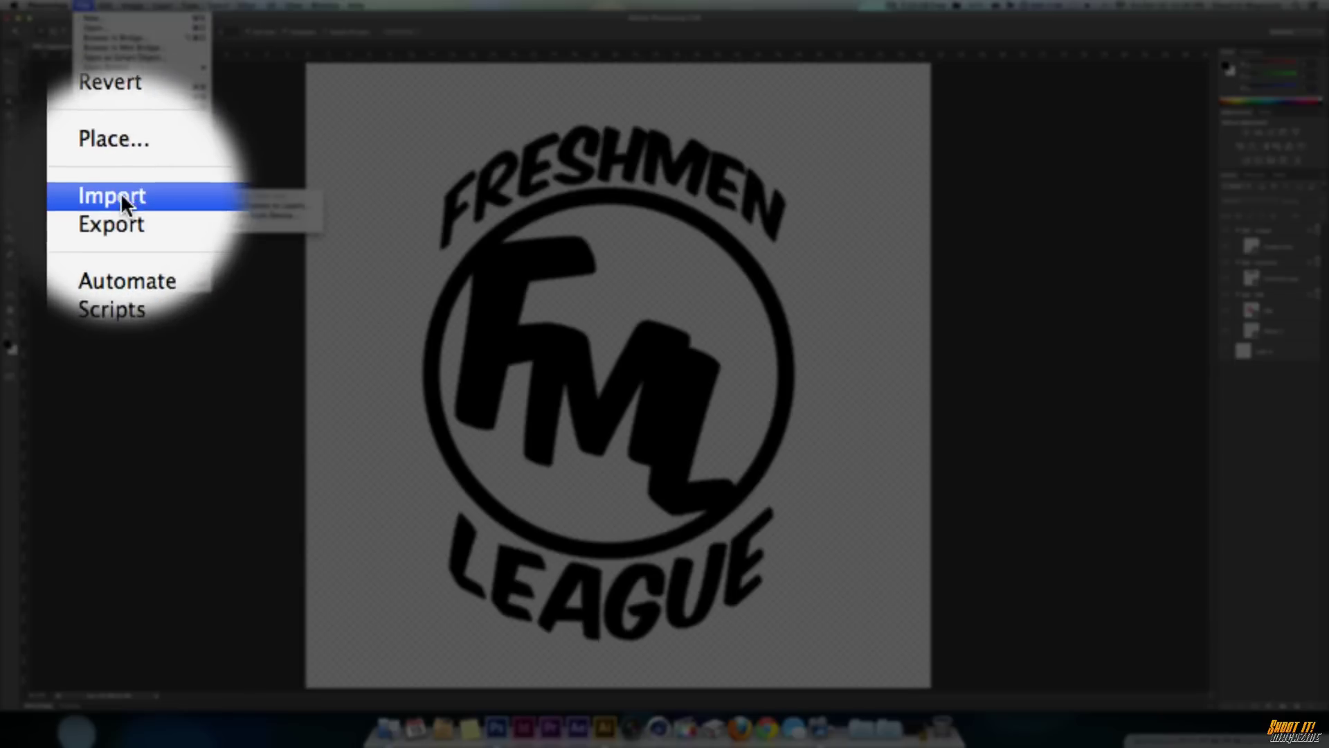
mouse_move(121, 206)
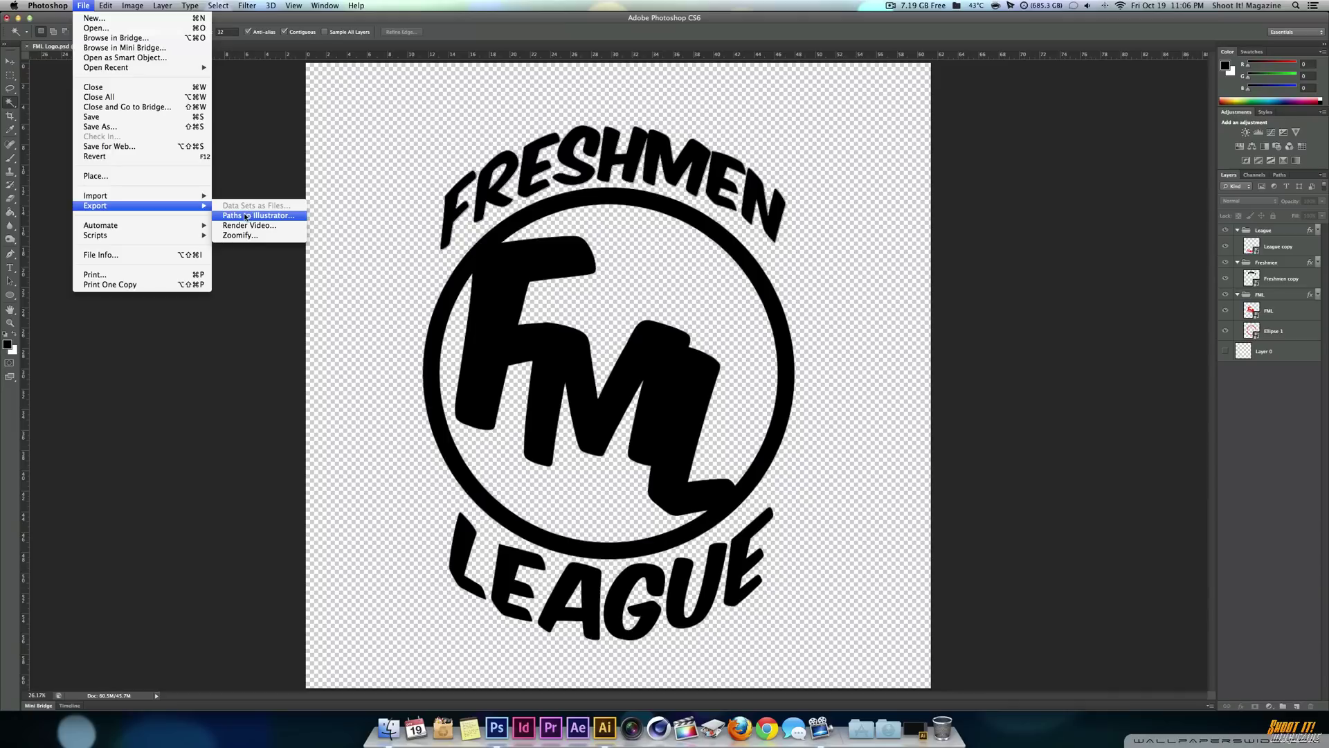
click(241, 216)
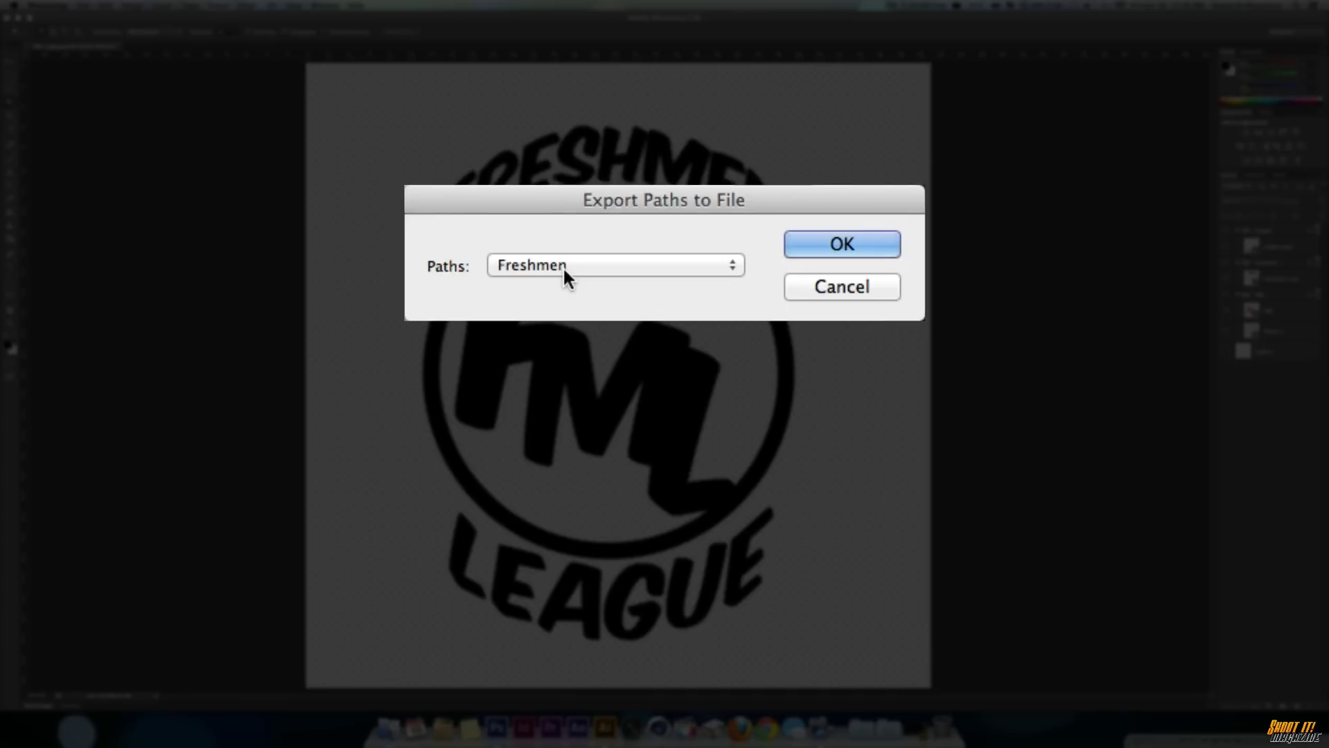
click(562, 266)
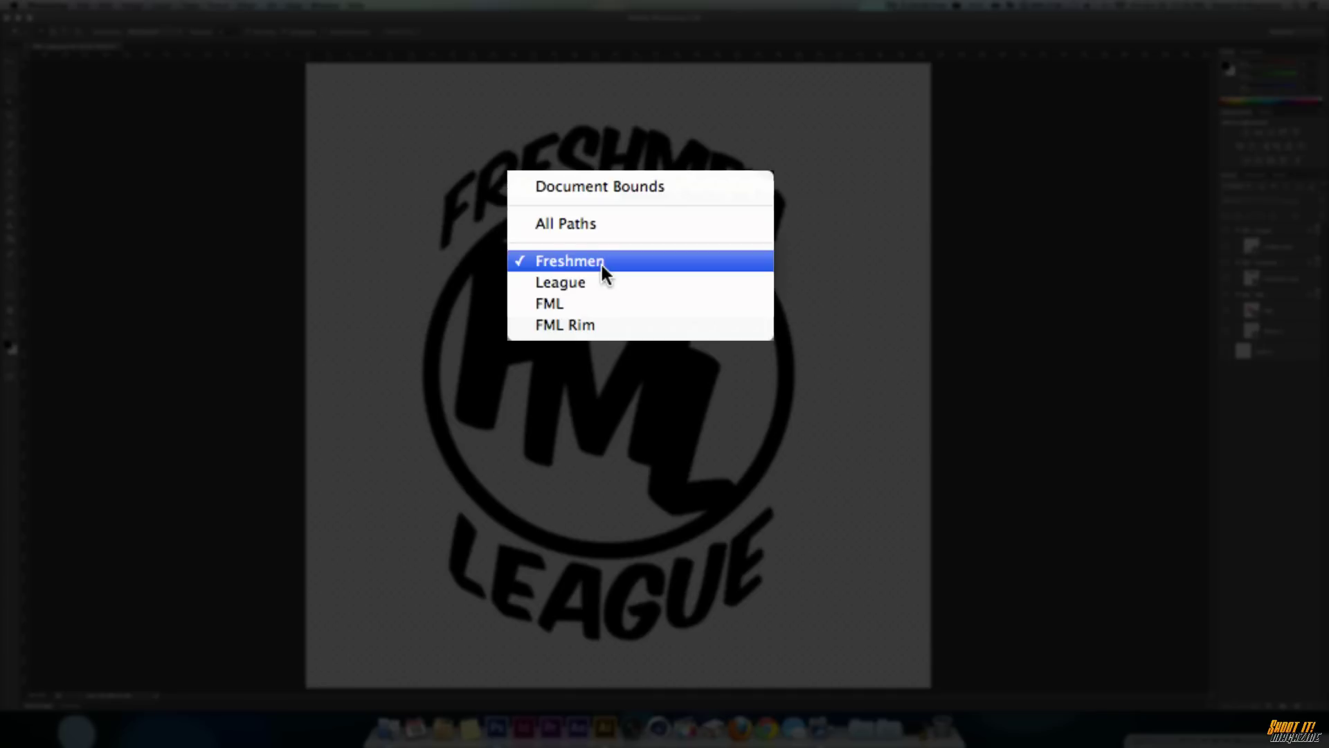
click(585, 225)
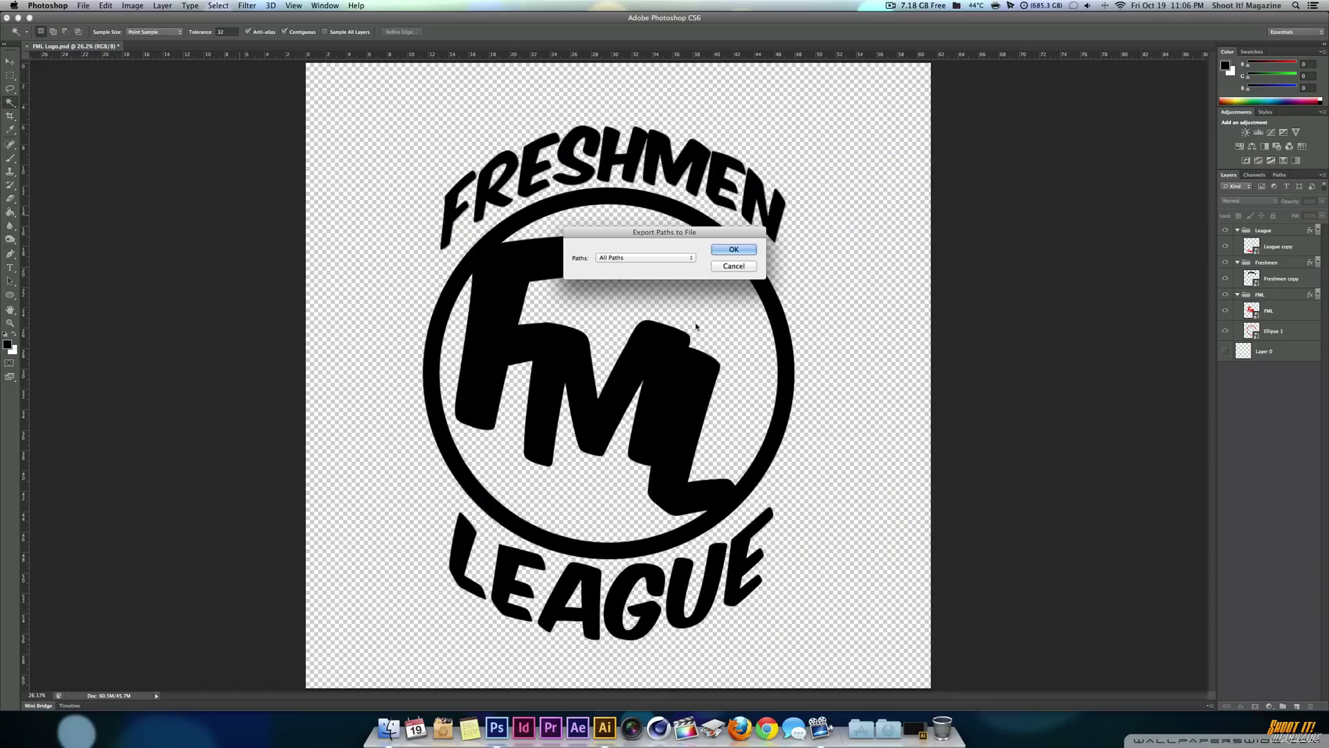
click(610, 257)
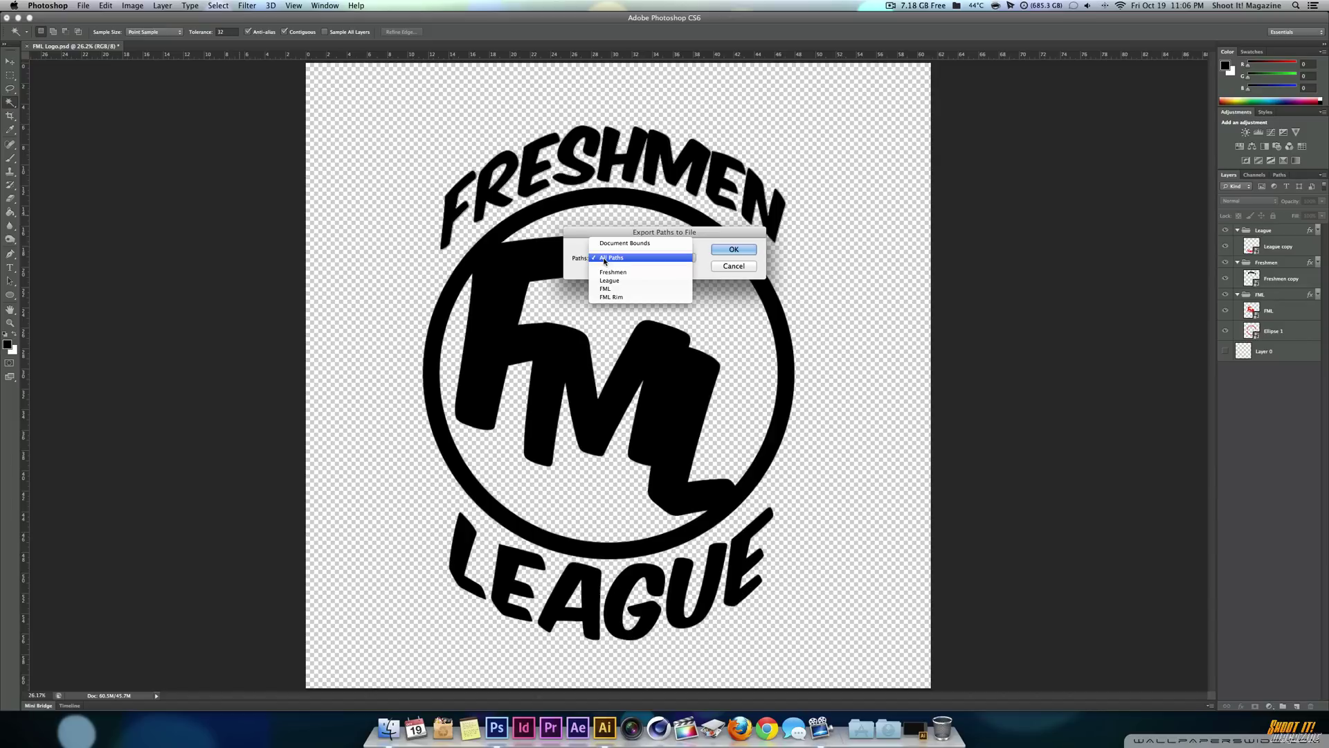
click(601, 273)
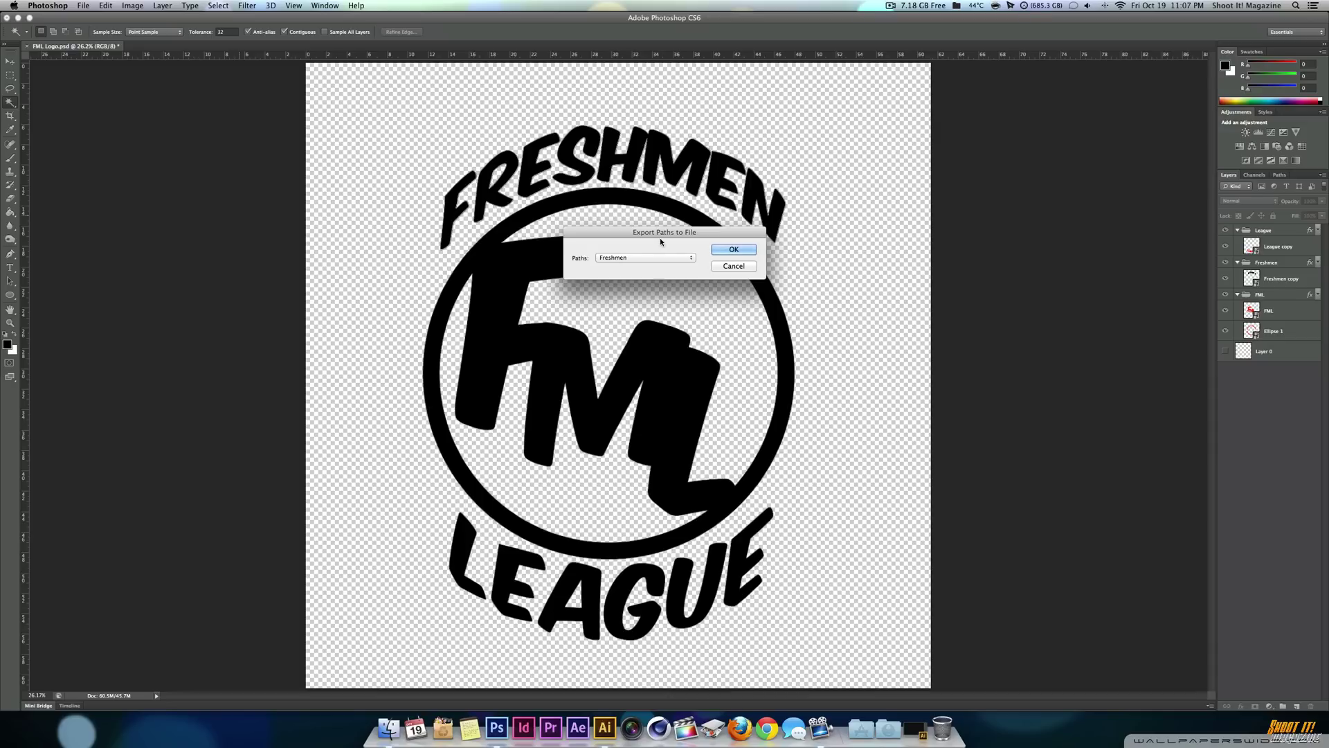
click(630, 258)
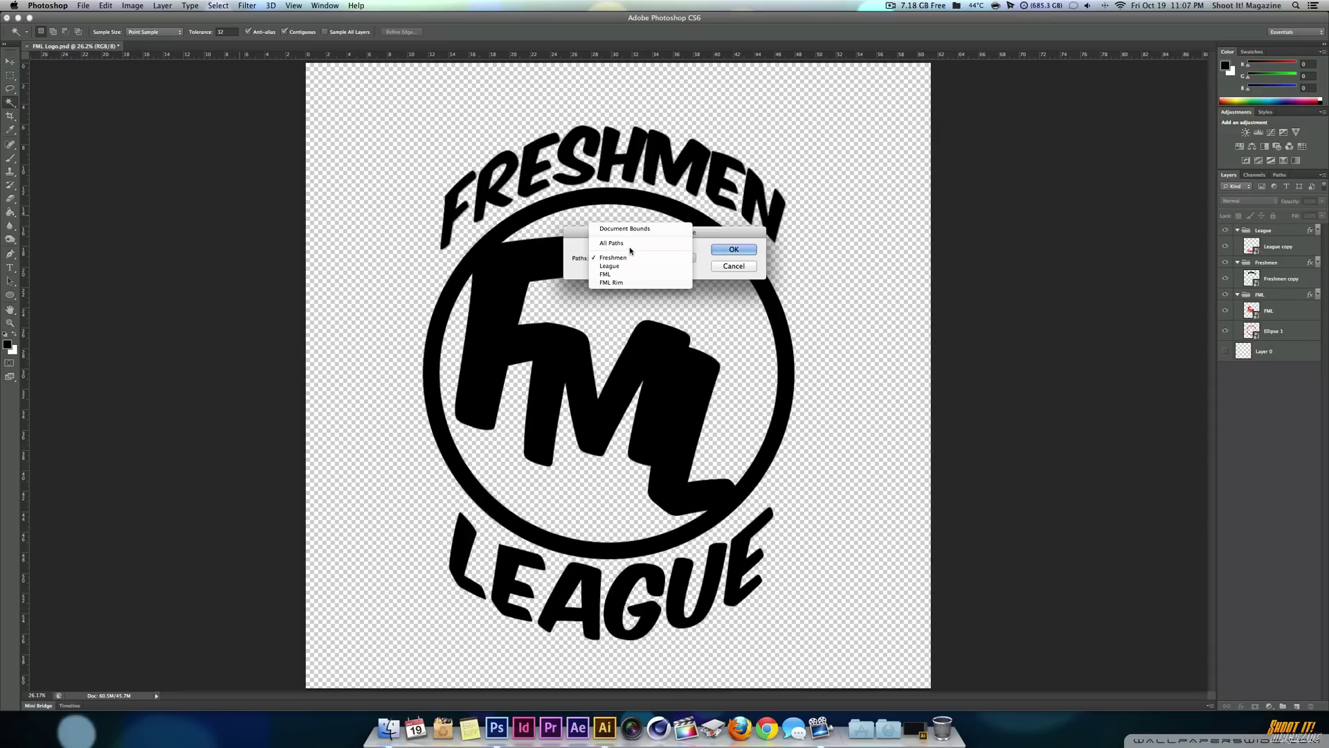
click(665, 242)
click(720, 249)
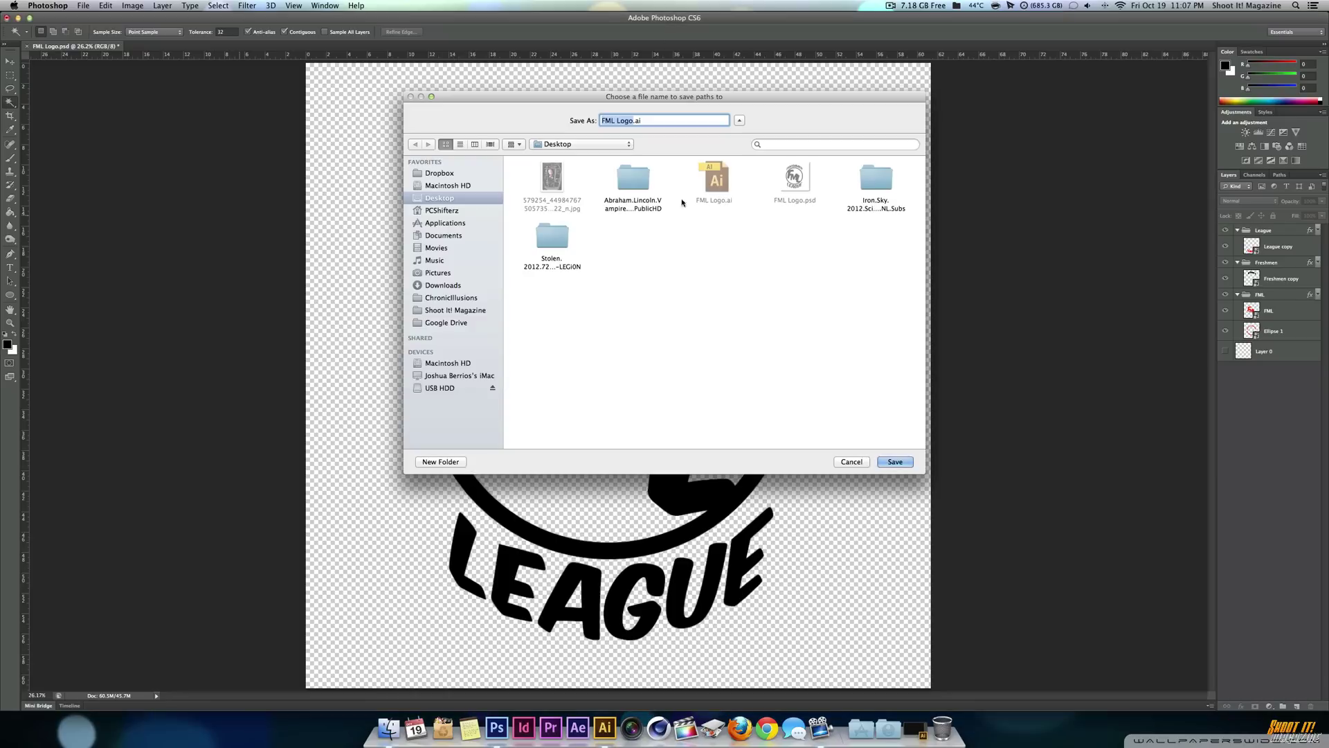
Save the exported paths on the Desktop as FML Logo.ai, replacing the existing file.
click(727, 194)
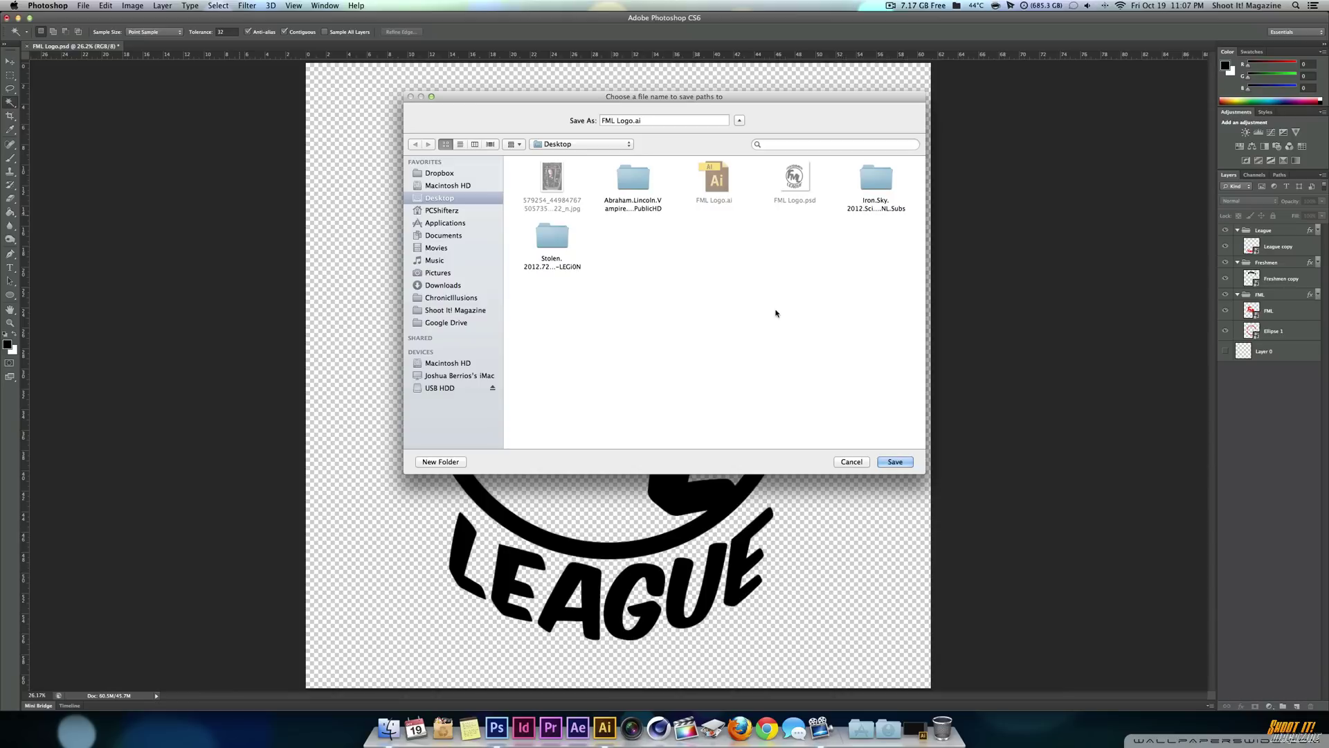
click(891, 463)
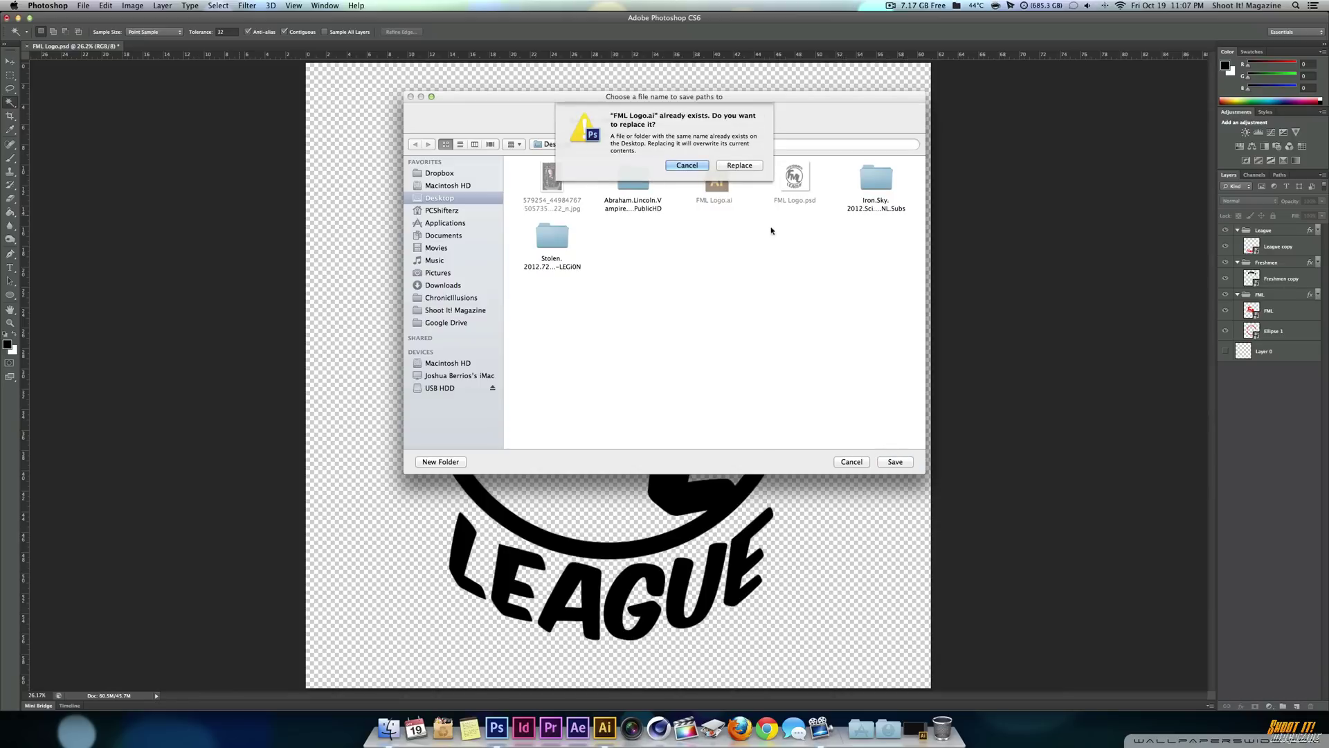
click(749, 168)
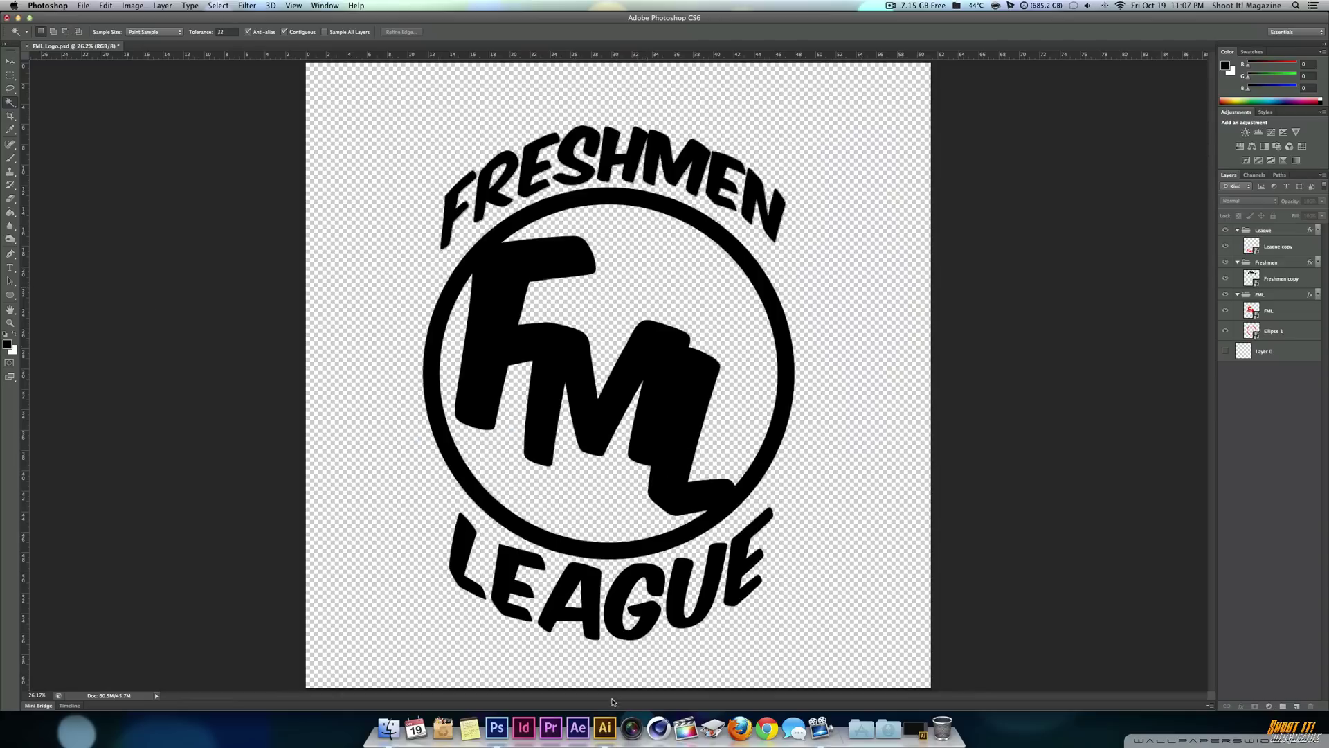
Switch to Illustrator and open FML Logo.ai from the Desktop, creating the artboard from the Artwork Bounding Box.
click(605, 727)
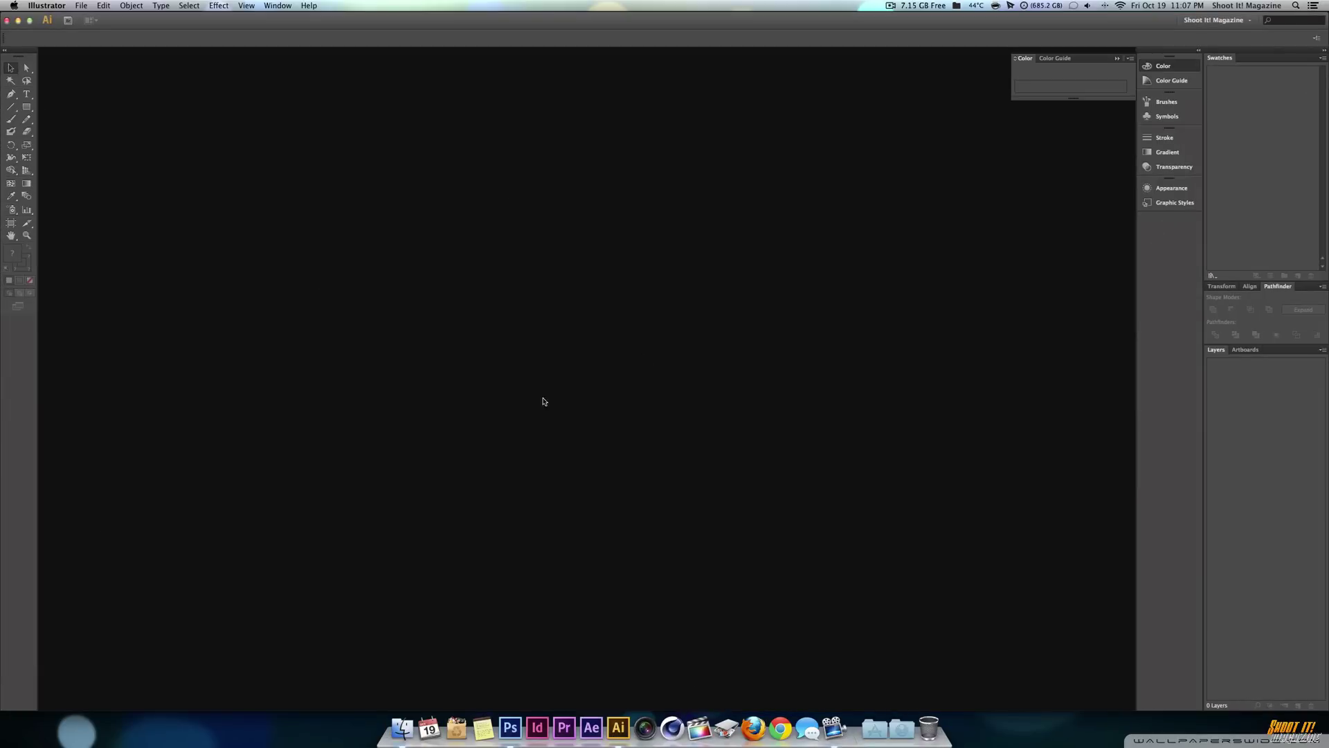
click(80, 5)
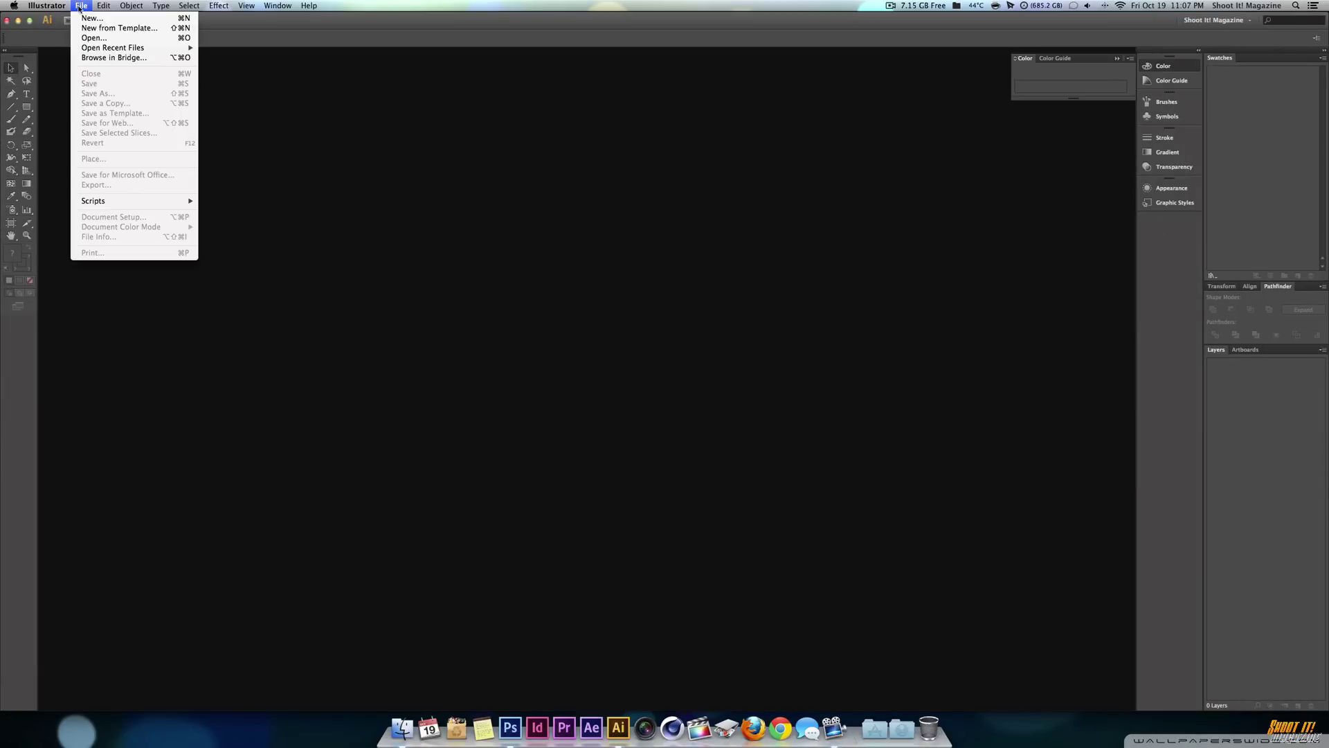
click(97, 39)
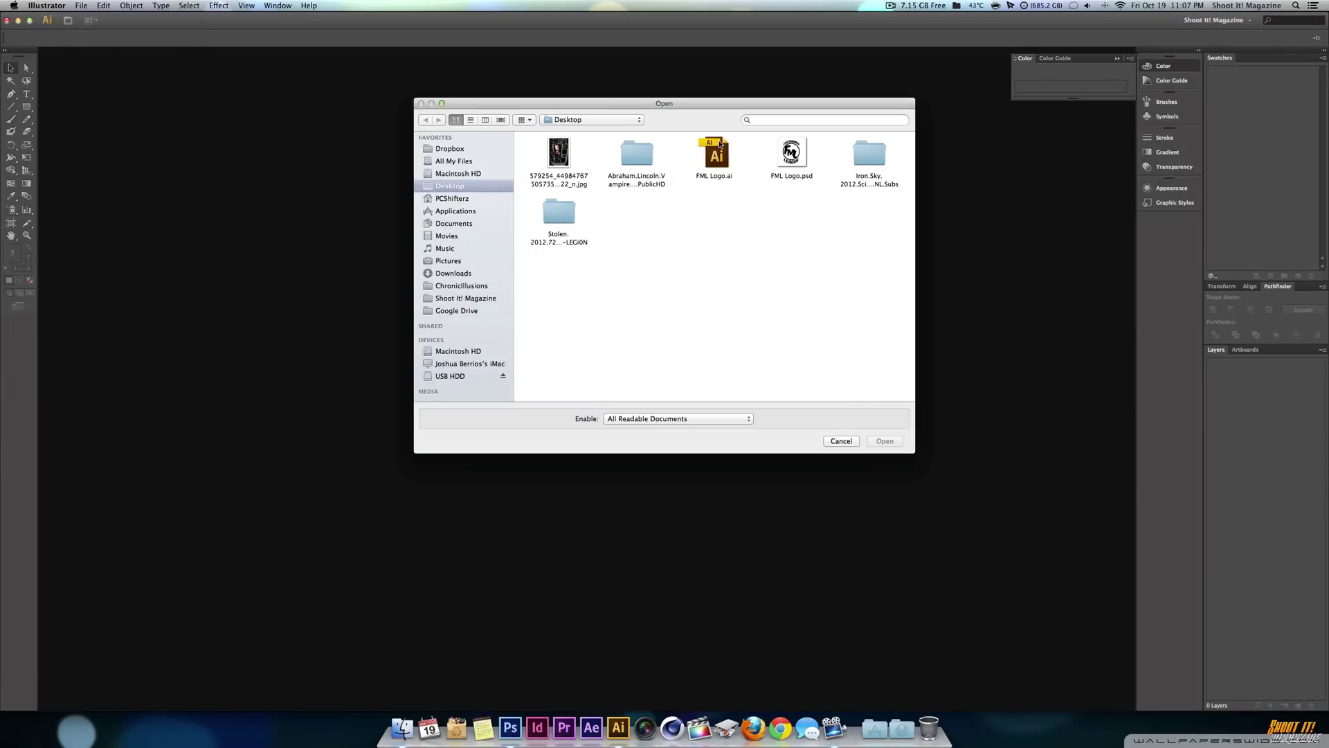
double_click(718, 148)
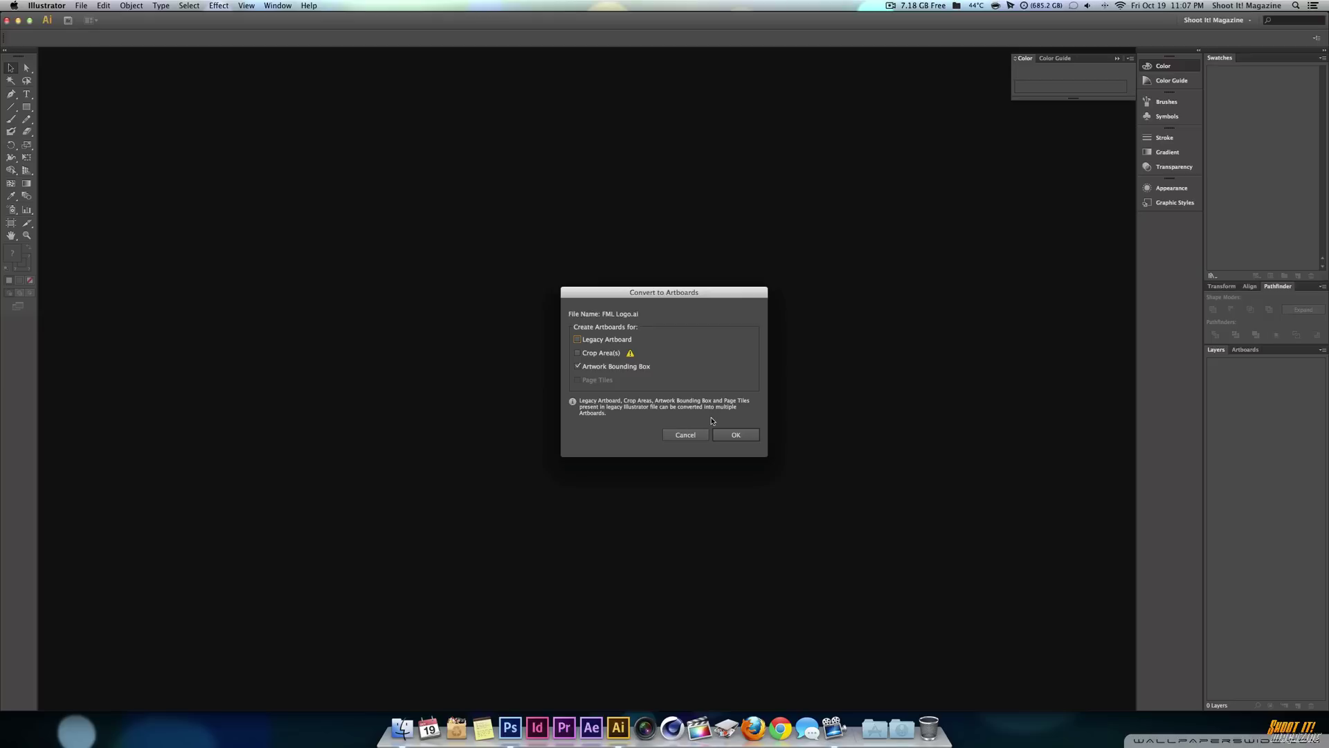
click(732, 434)
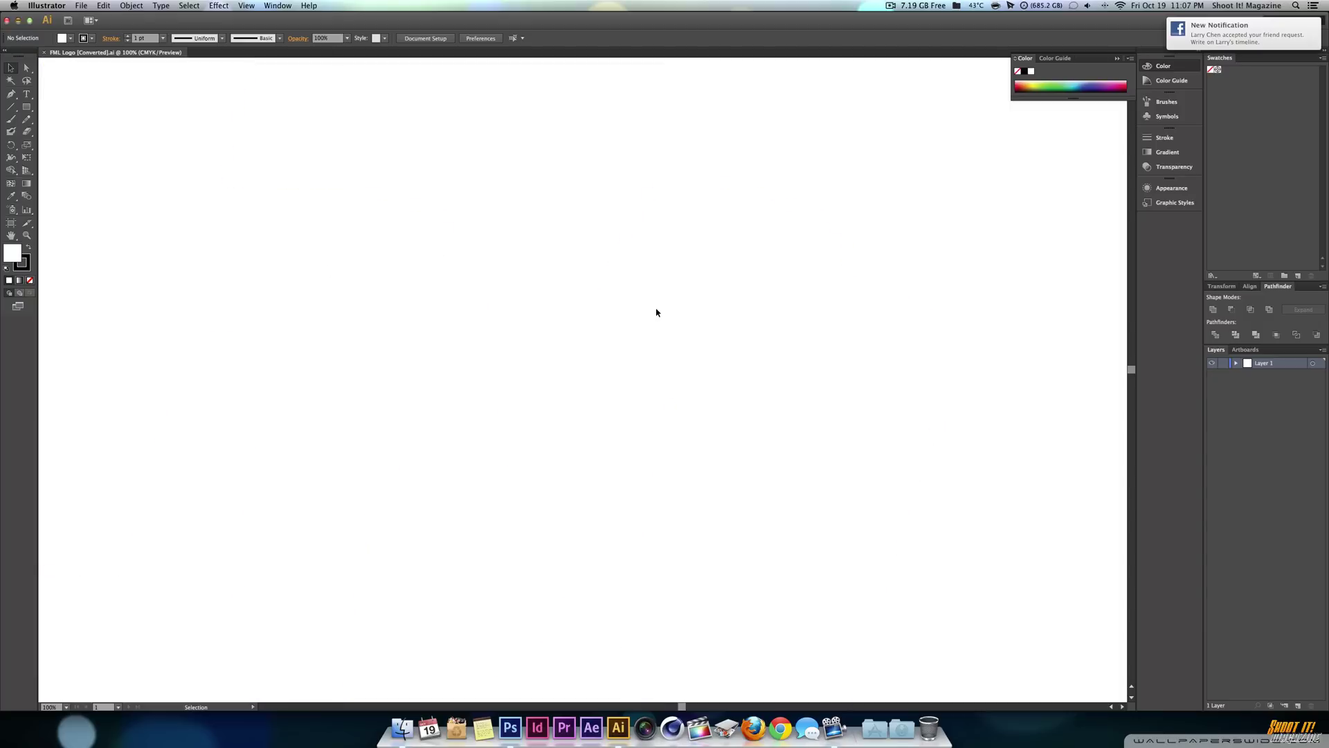
Rename Layer 1 to FML Logo.
key(super+minus)
key(super+minus)
key(super+minus)
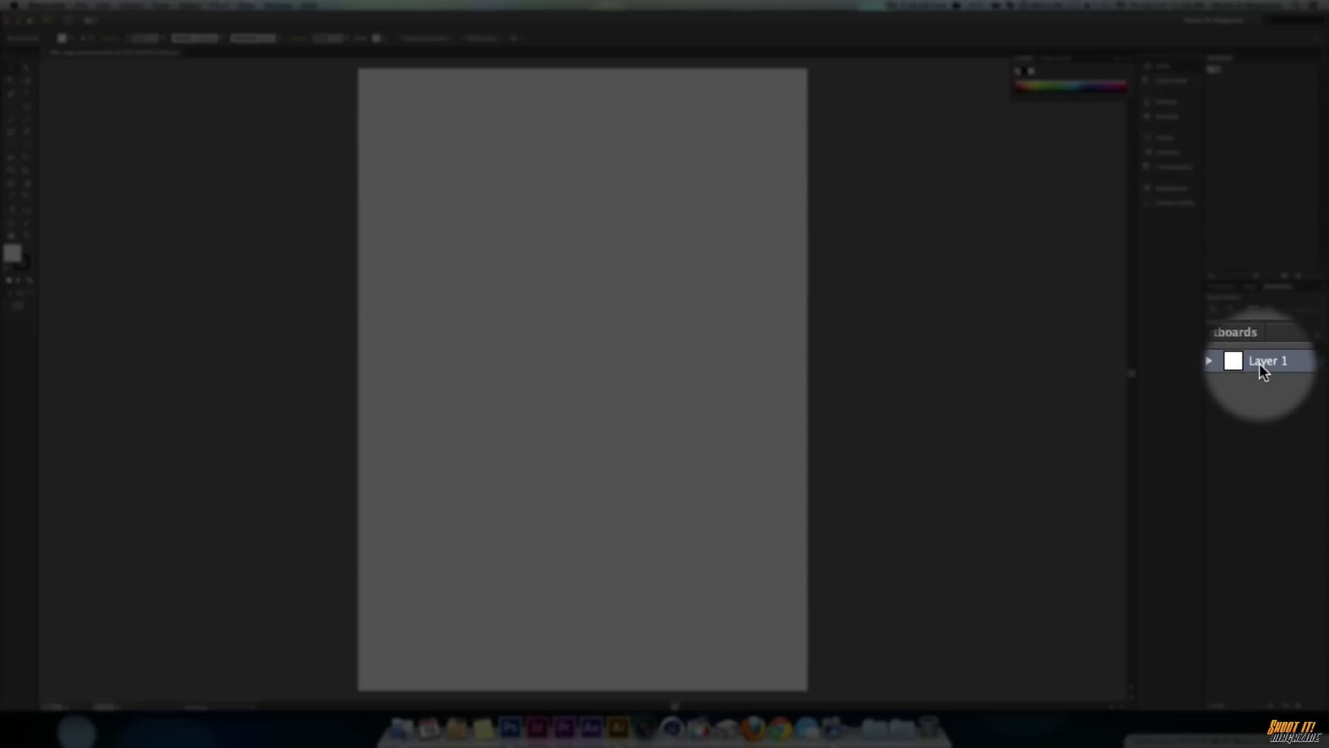
double_click(1264, 363)
text(FML Logo)
key(Return)
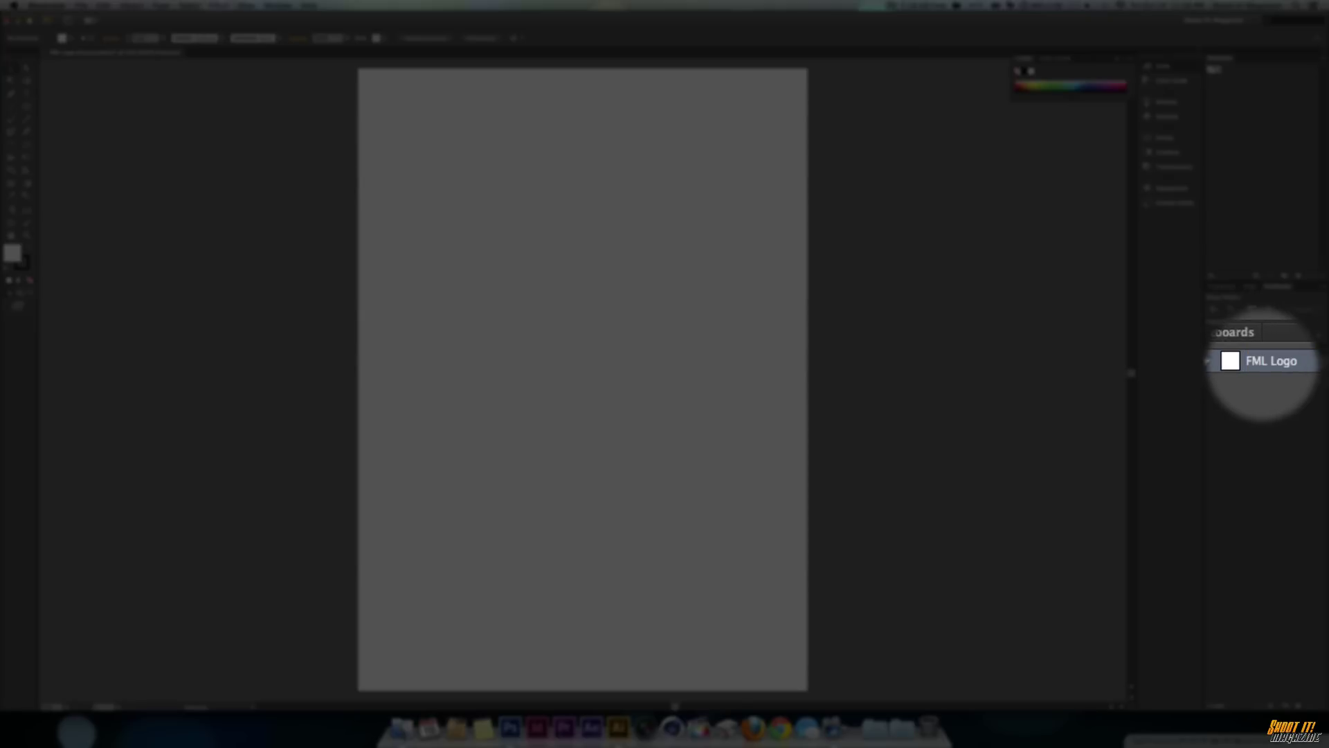
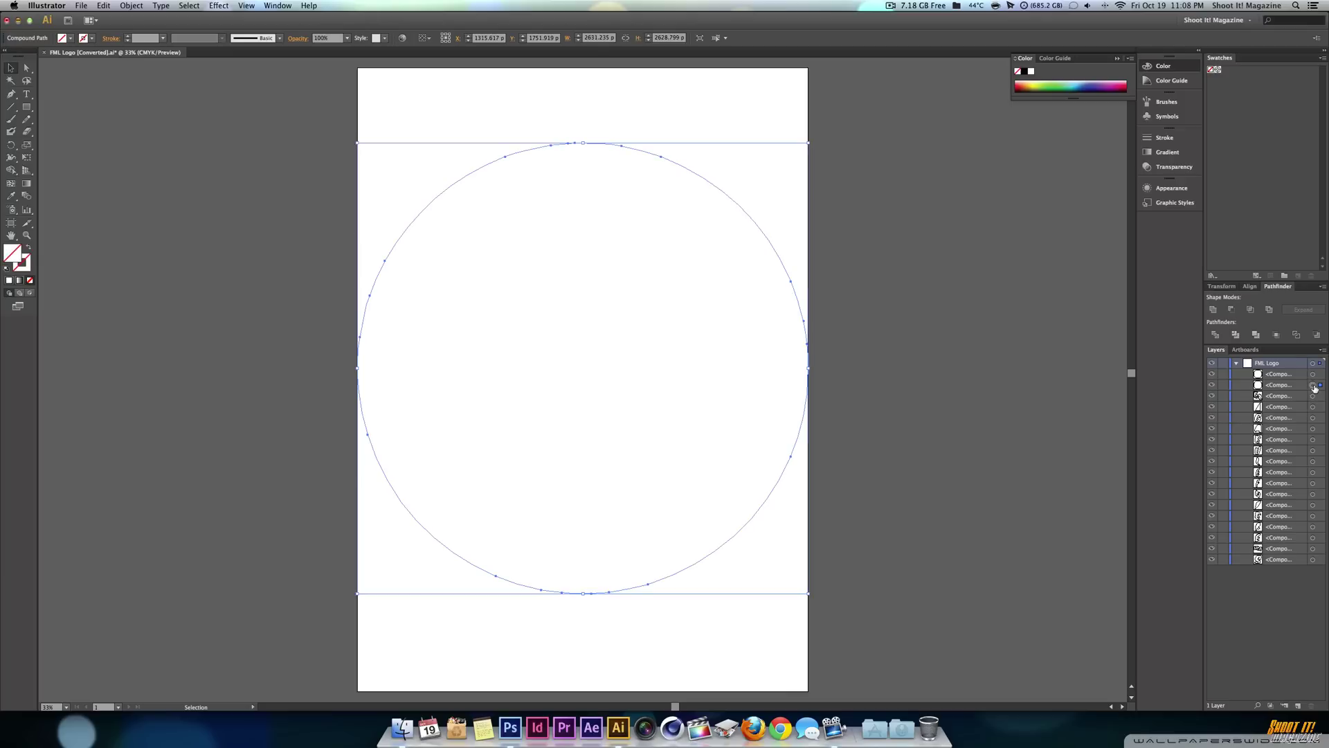
Target individual compound paths in the FML Logo layer one after another to inspect their outlines on the artboard.
click(1313, 395)
click(1313, 408)
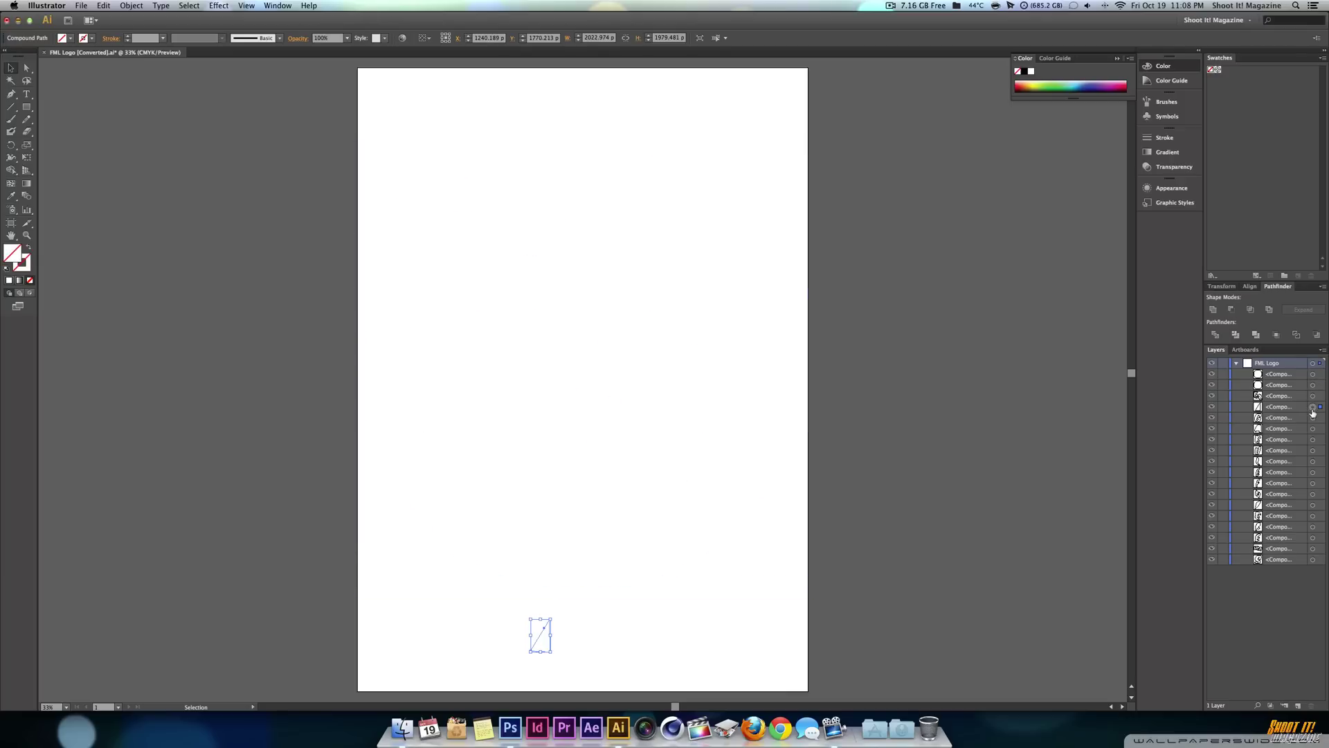
click(1313, 418)
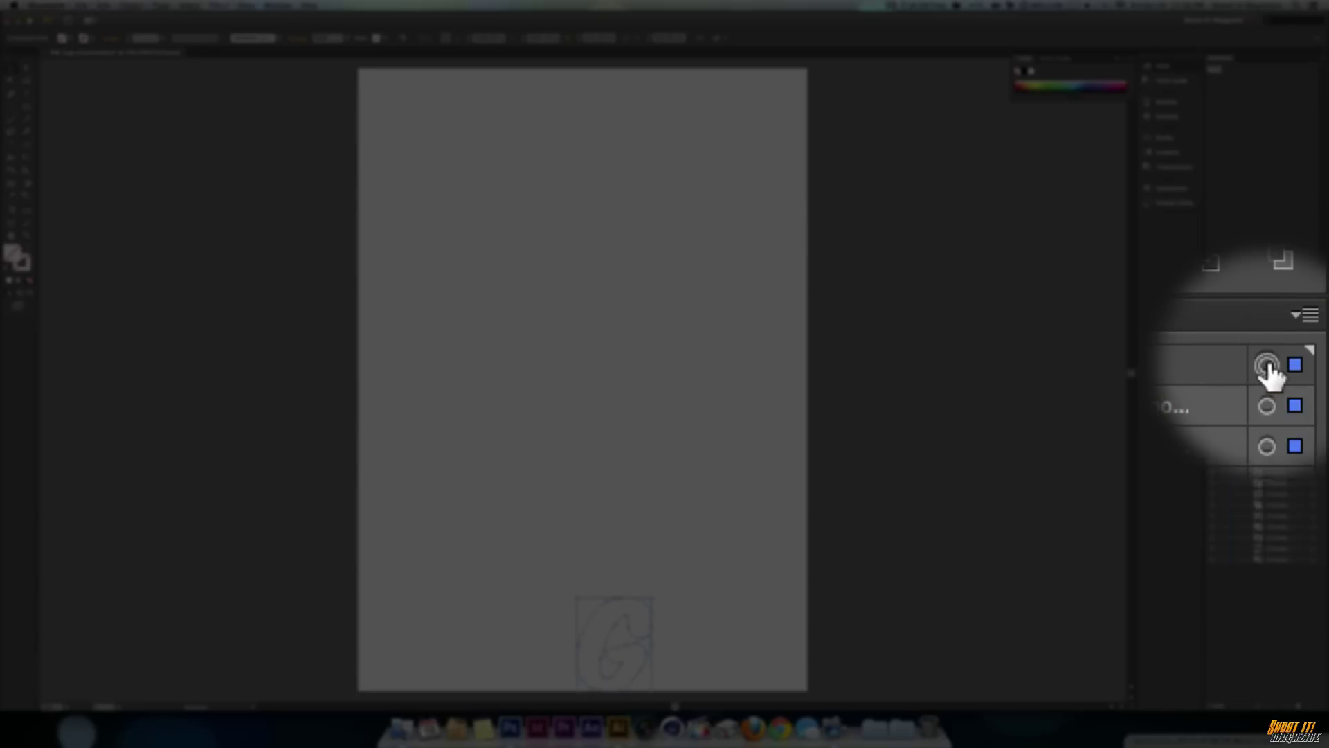
Scale the whole FML Logo layer artwork down to about 2435 × 3368 pt and nudge it to the artboard's center.
click(1313, 364)
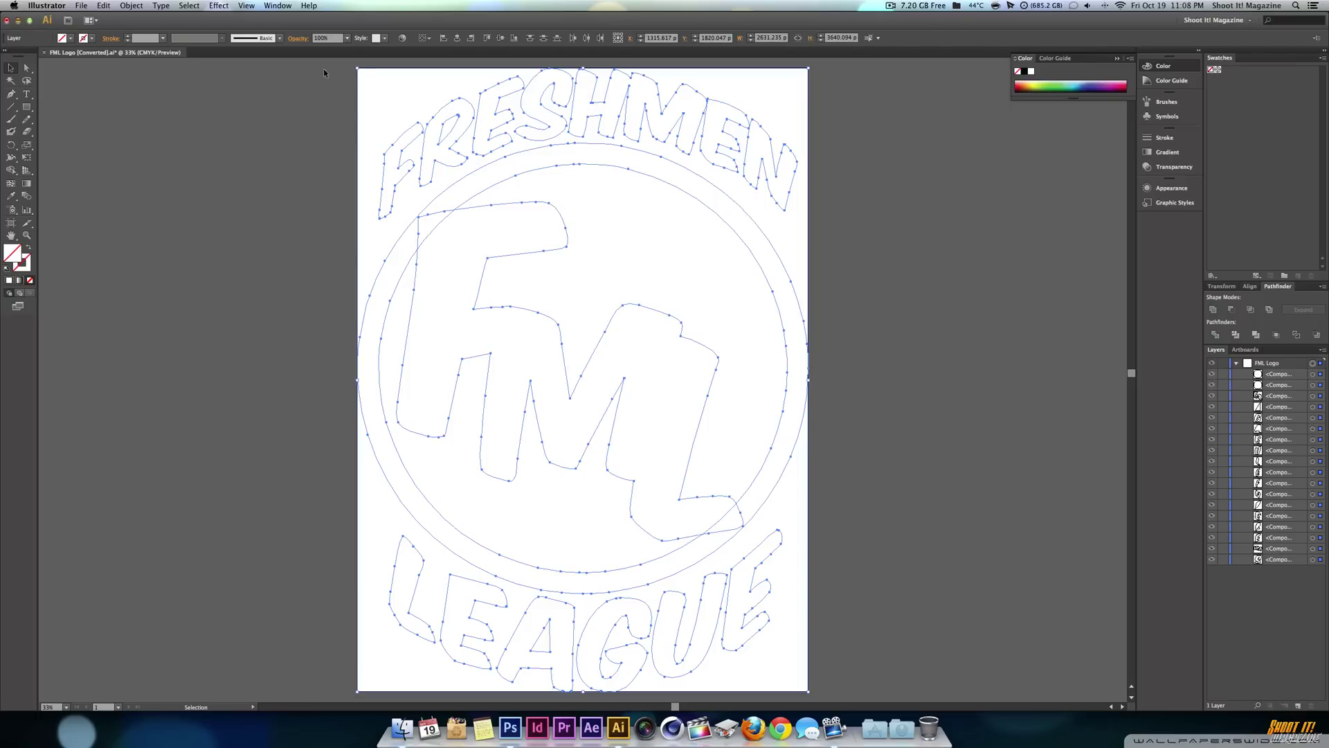
drag(359, 68, 386, 118)
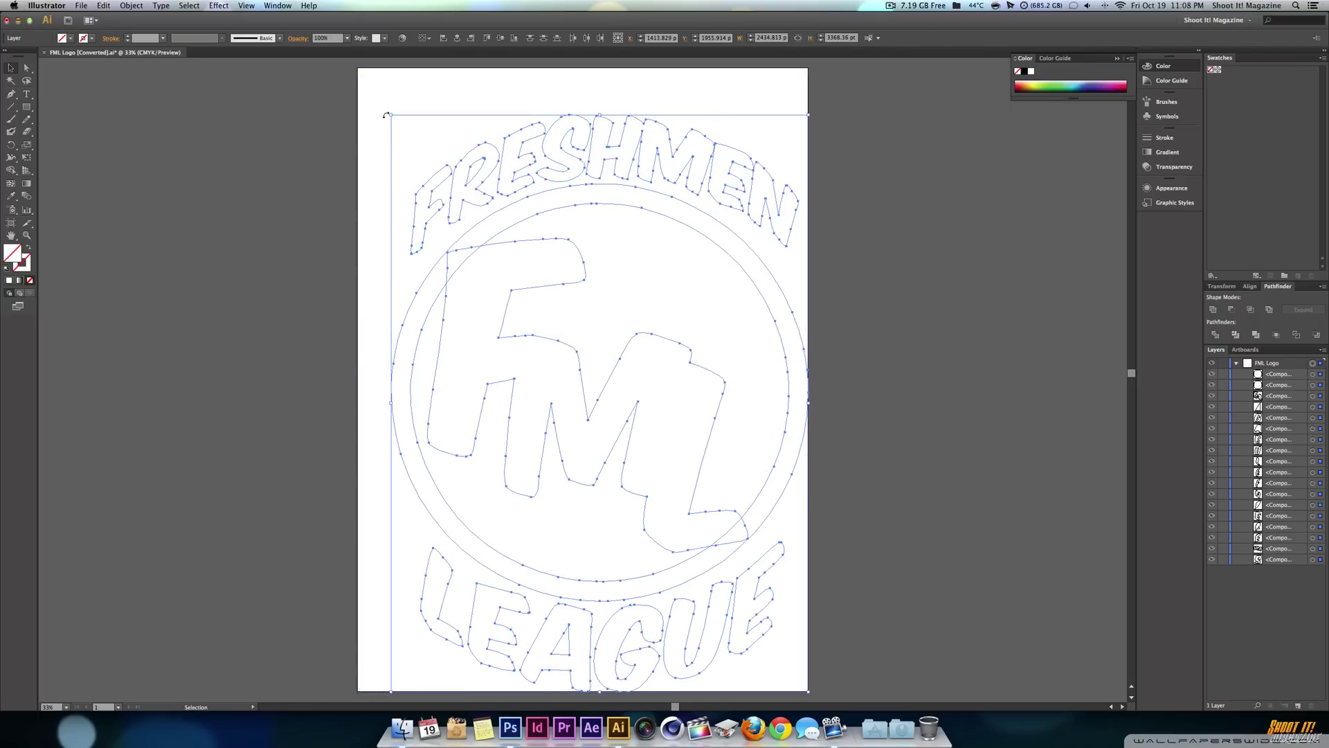
key(shift+Up)
key(shift+Up)
key(shift+Up)
key(shift+Up)
key(shift+Up)
key(shift+Up)
key(shift+Up)
key(shift+Up)
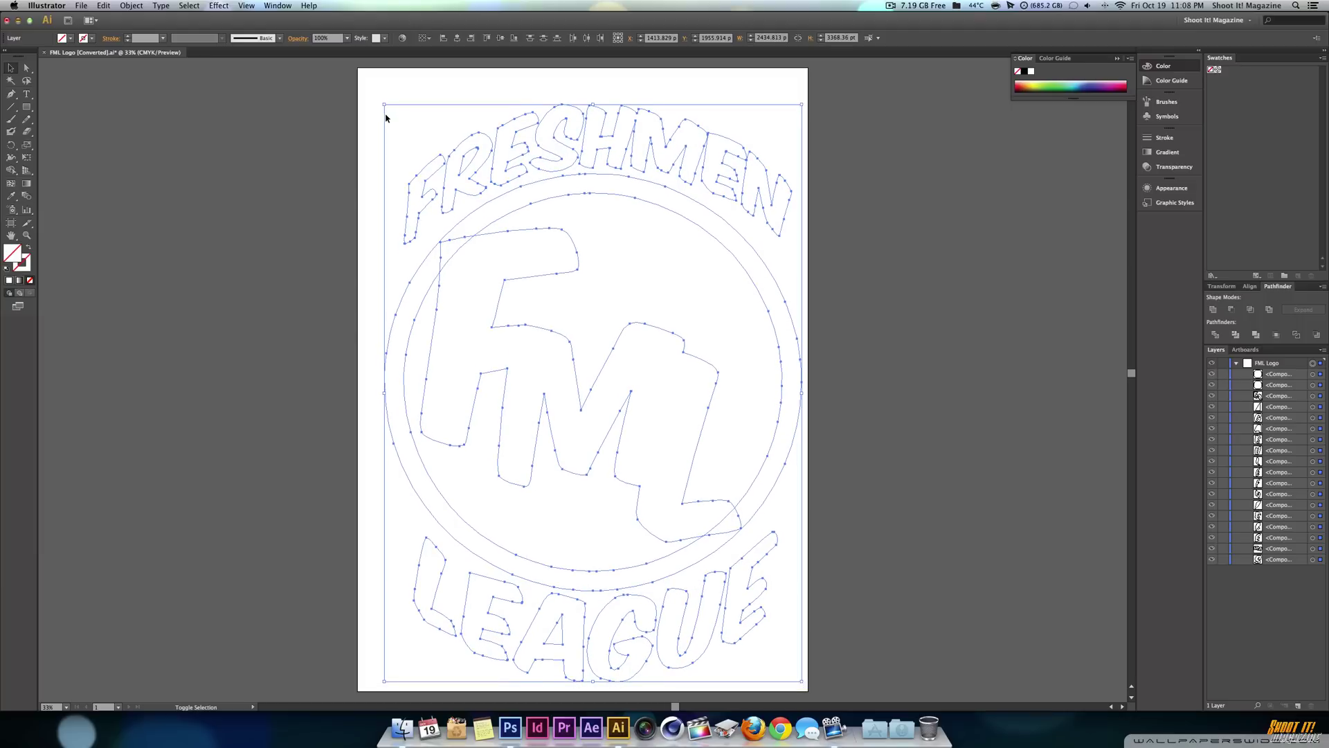
key(shift+Left)
key(shift+Left)
key(shift+Left)
key(shift+Left)
key(shift+Up)
key(shift+Up)
key(shift+Up)
key(shift+Up)
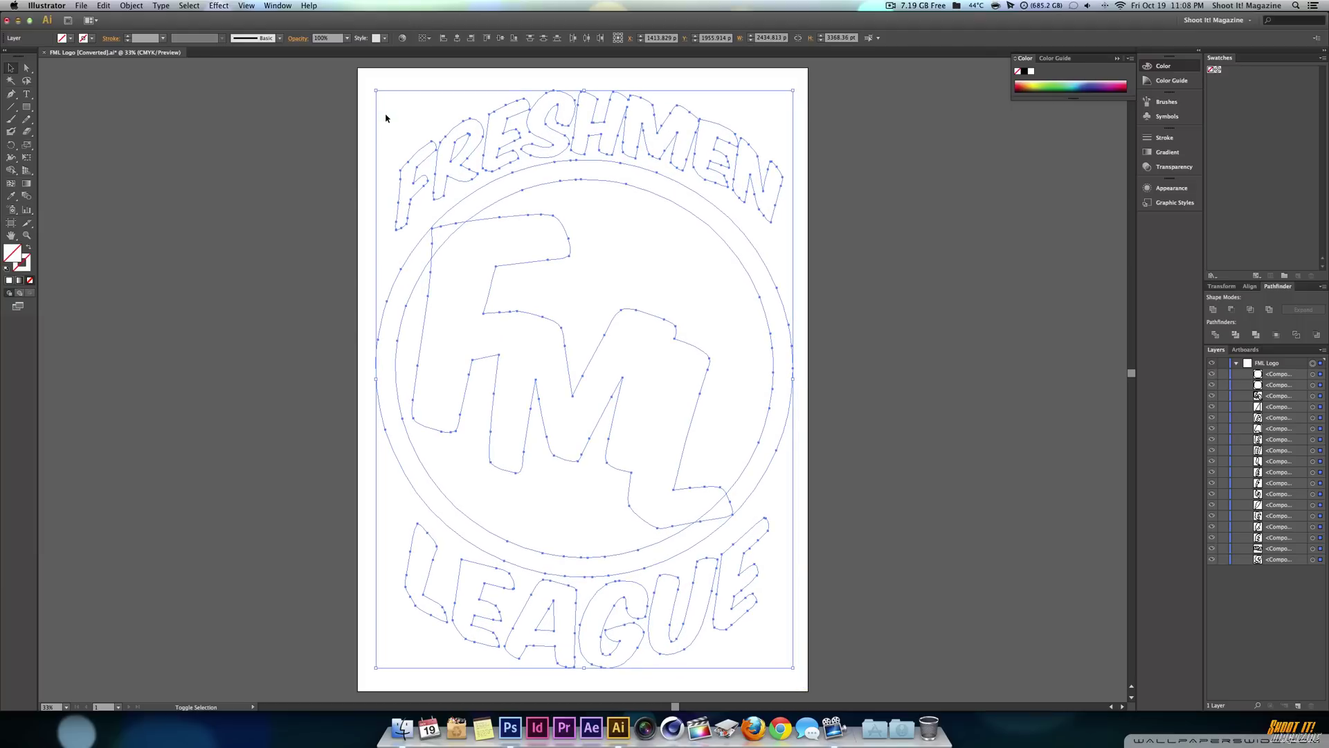
key(shift+Left)
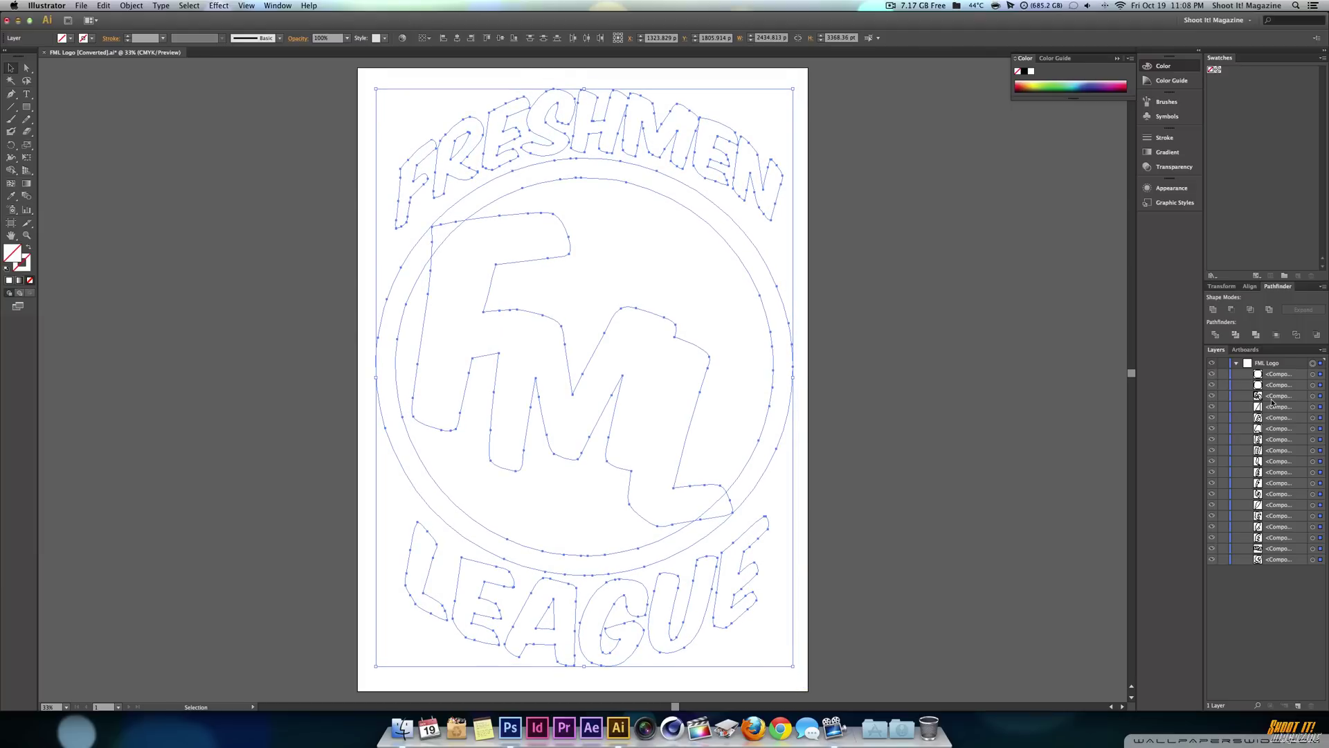
Fill all paths in the FML Logo layer with black (000000) and deselect the artwork.
click(1311, 365)
click(1313, 406)
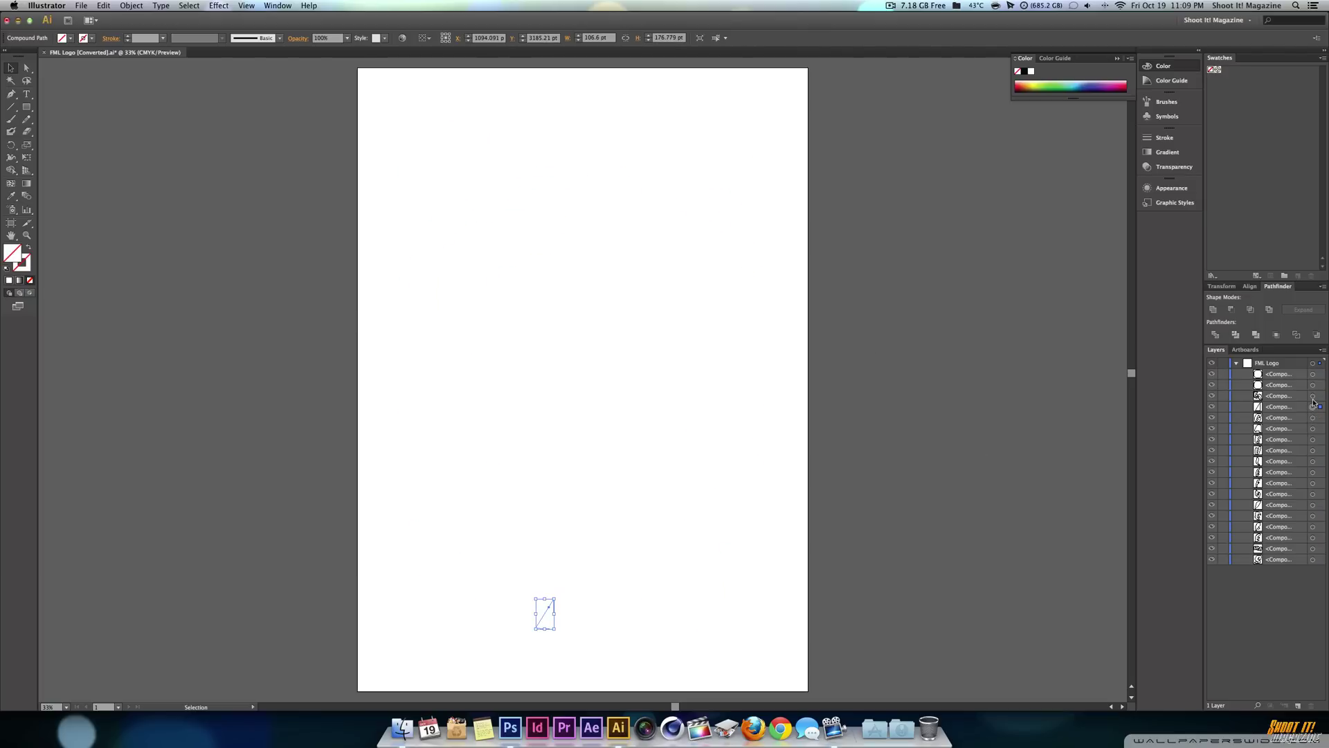
click(1313, 395)
click(1313, 363)
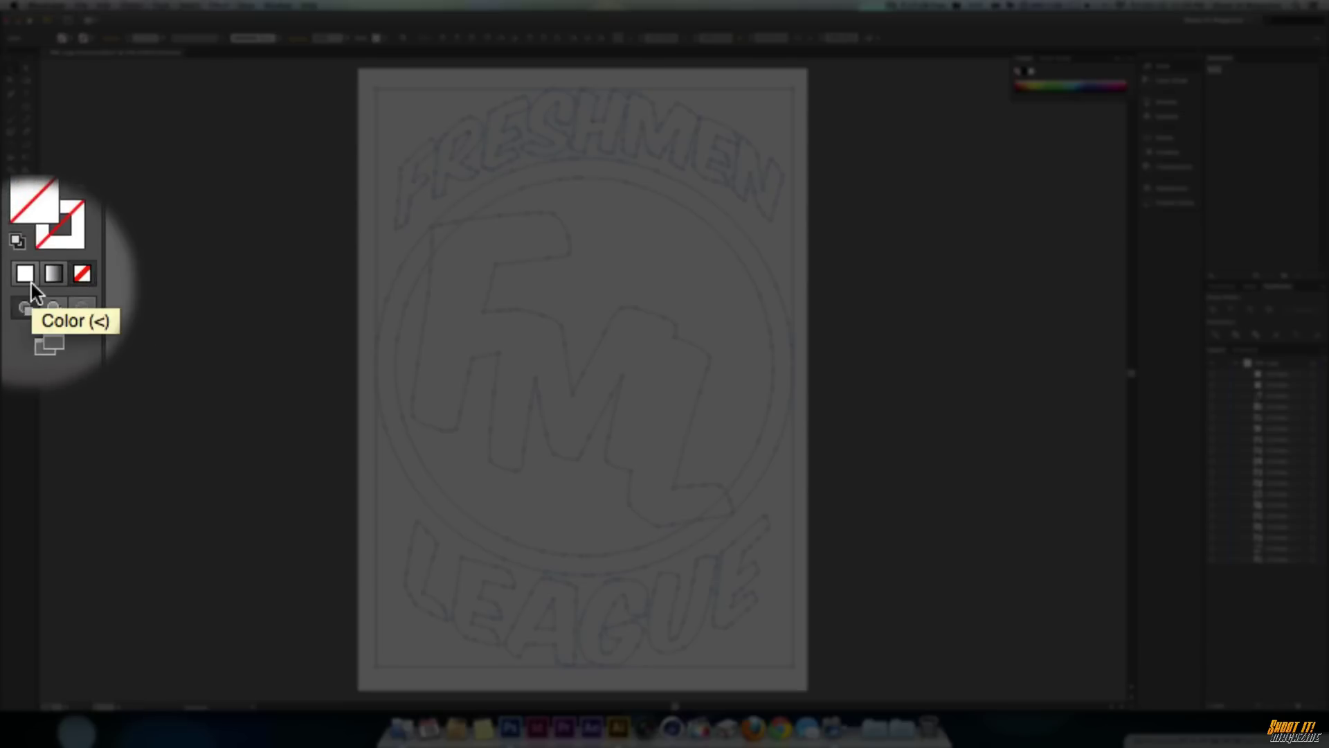
click(25, 274)
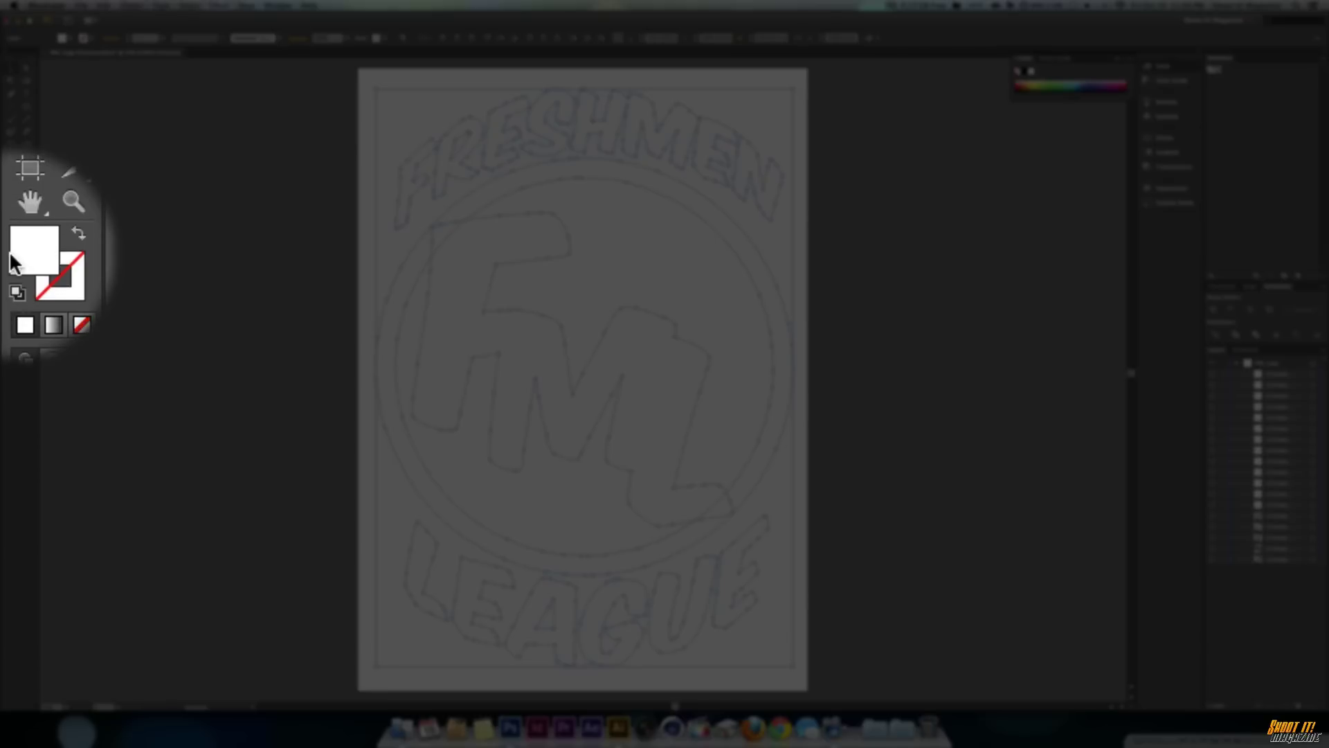
double_click(35, 248)
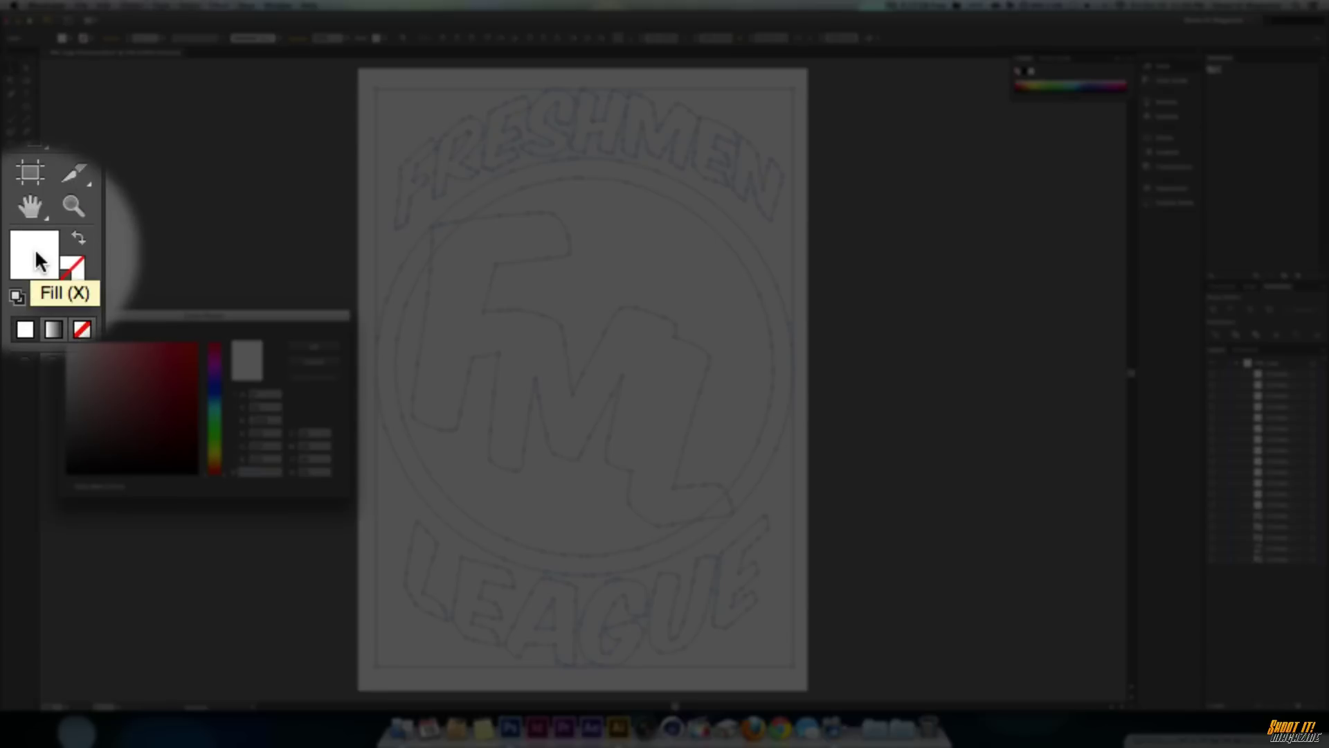
drag(104, 367, 104, 478)
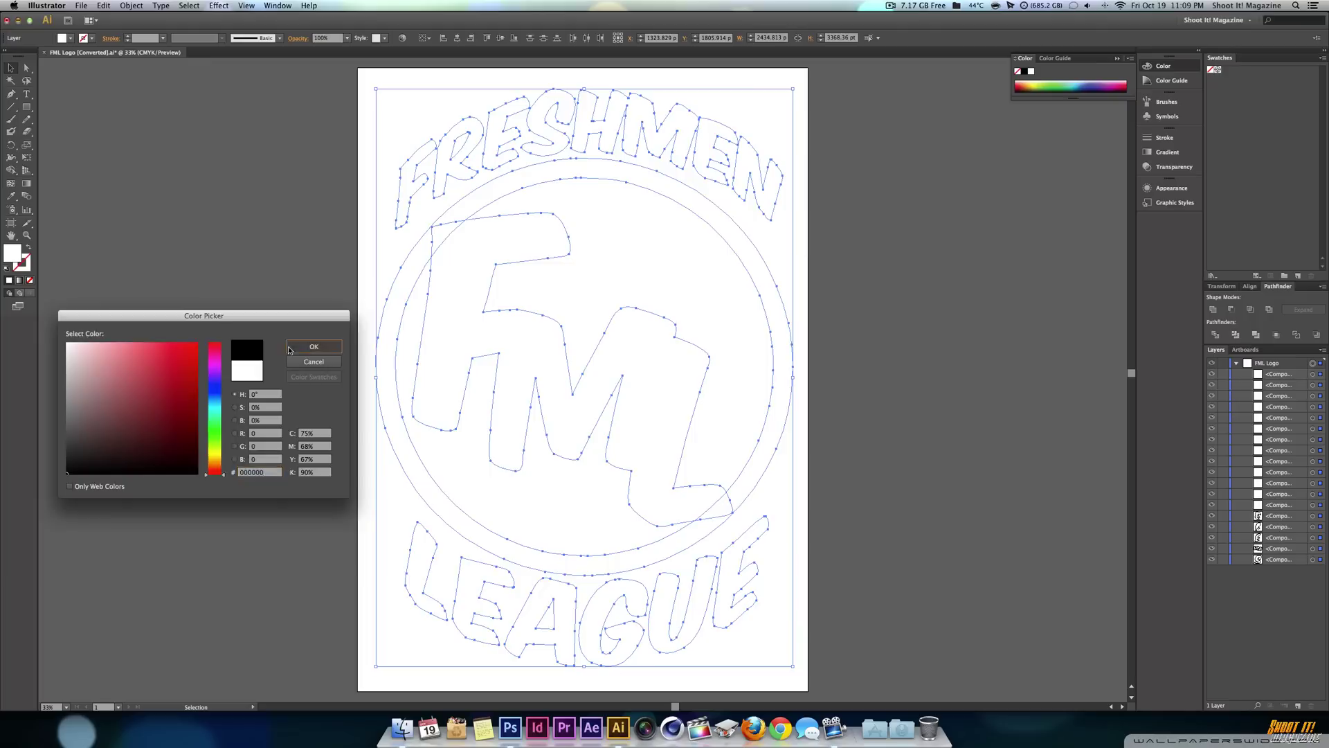
click(292, 346)
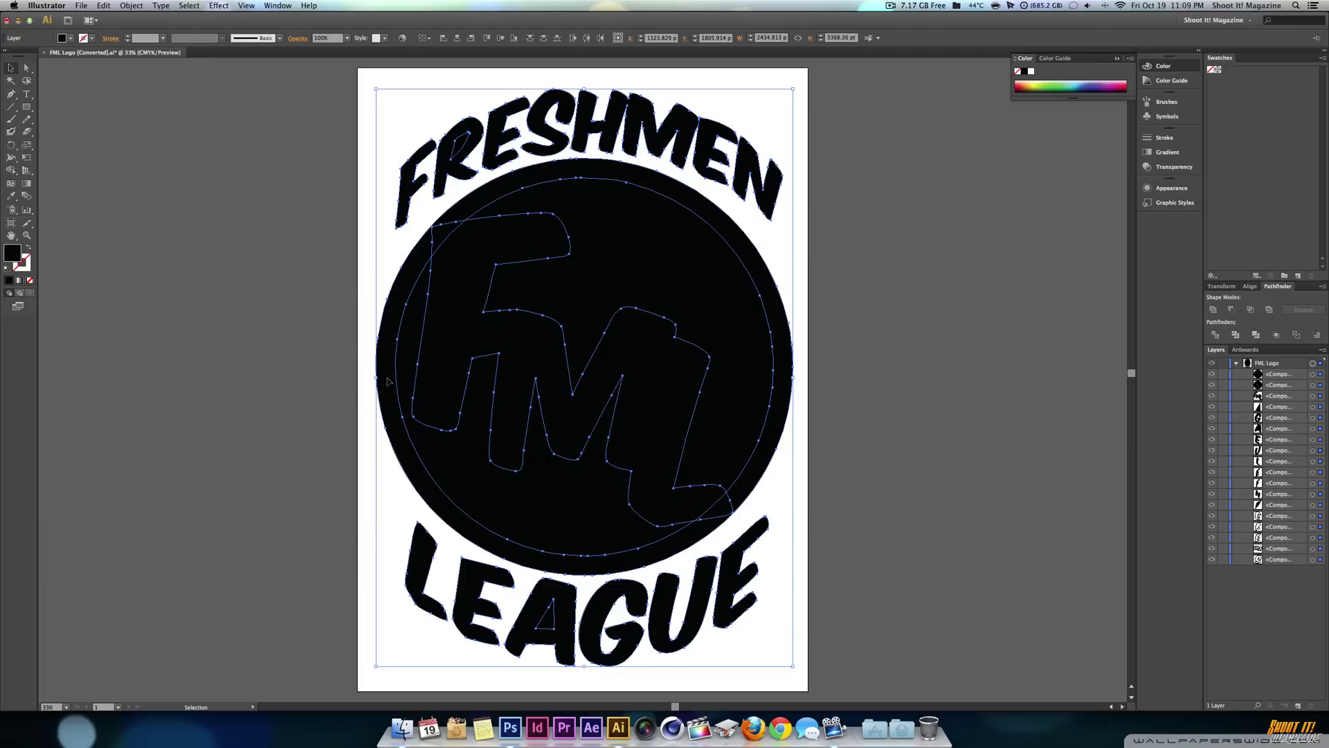
click(365, 367)
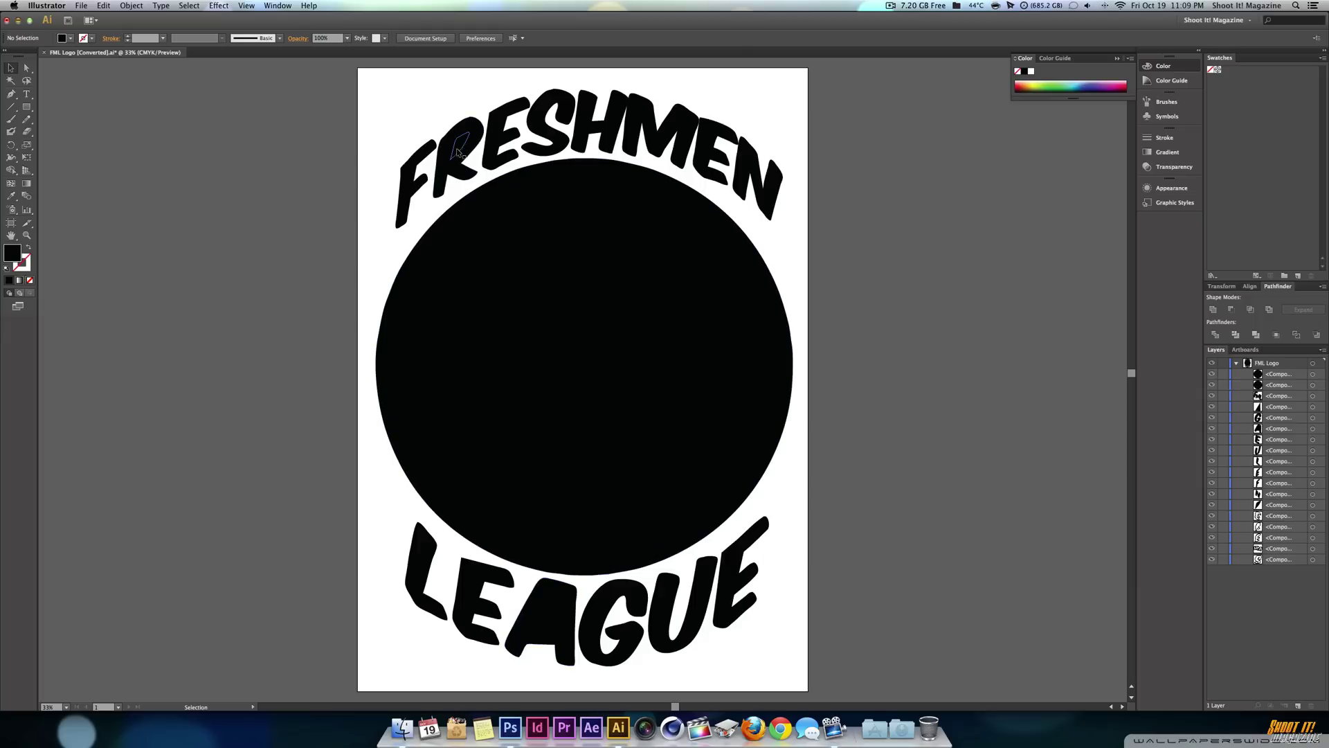
Try moving the counter shape of the R and the inner circle downward, undoing each move.
drag(459, 147, 461, 167)
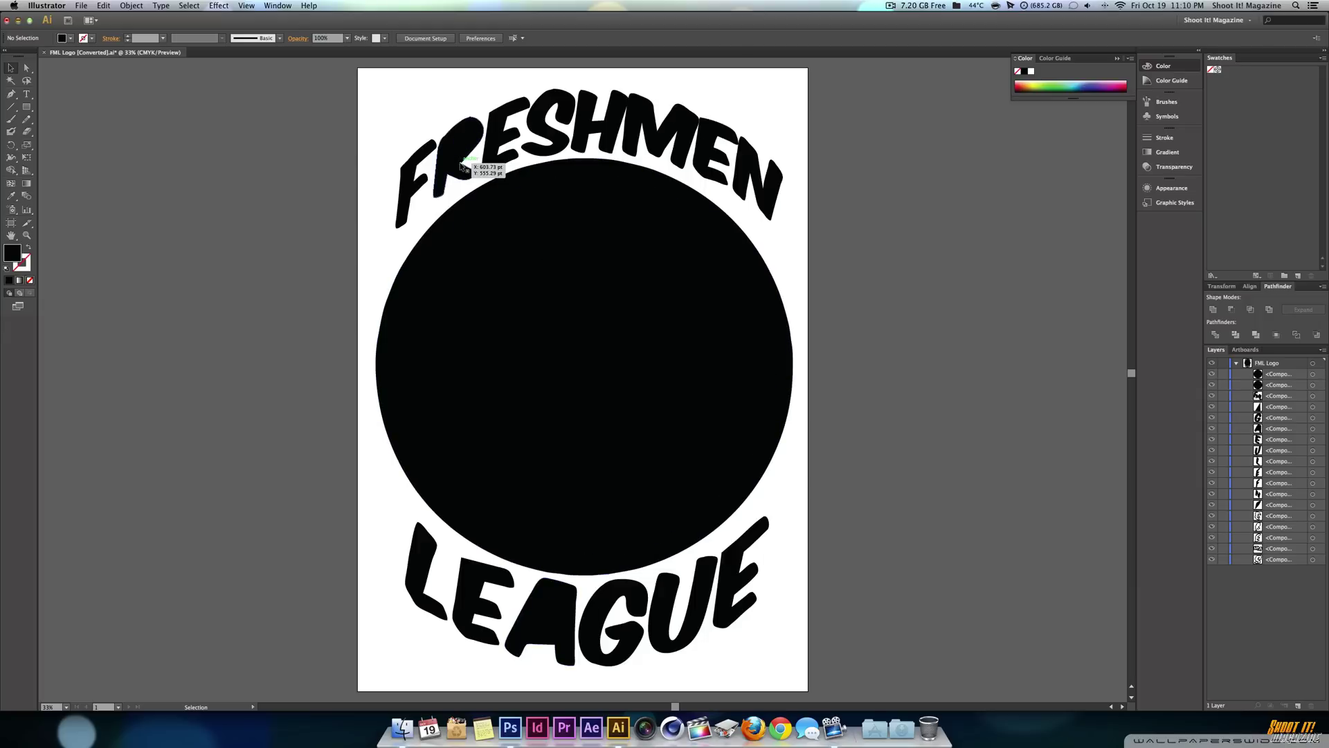
key(super+z)
drag(582, 410, 588, 538)
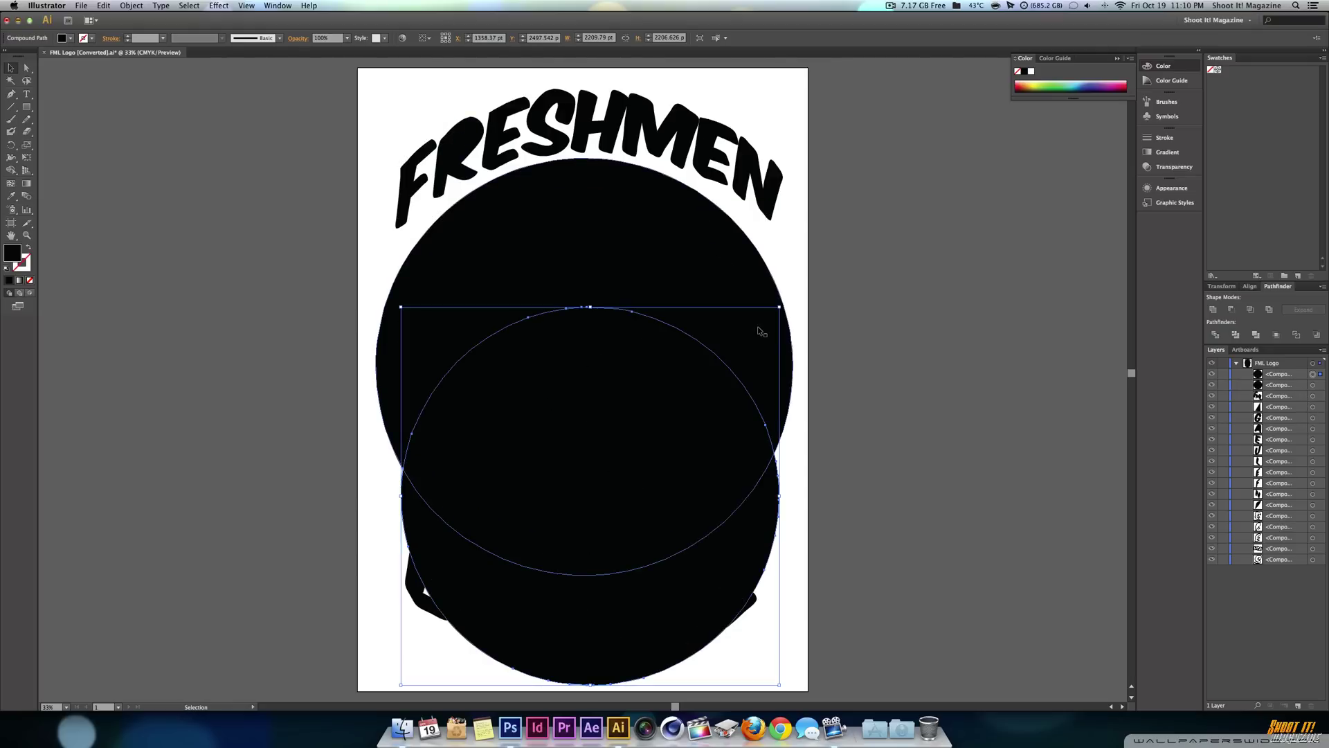
key(super+z)
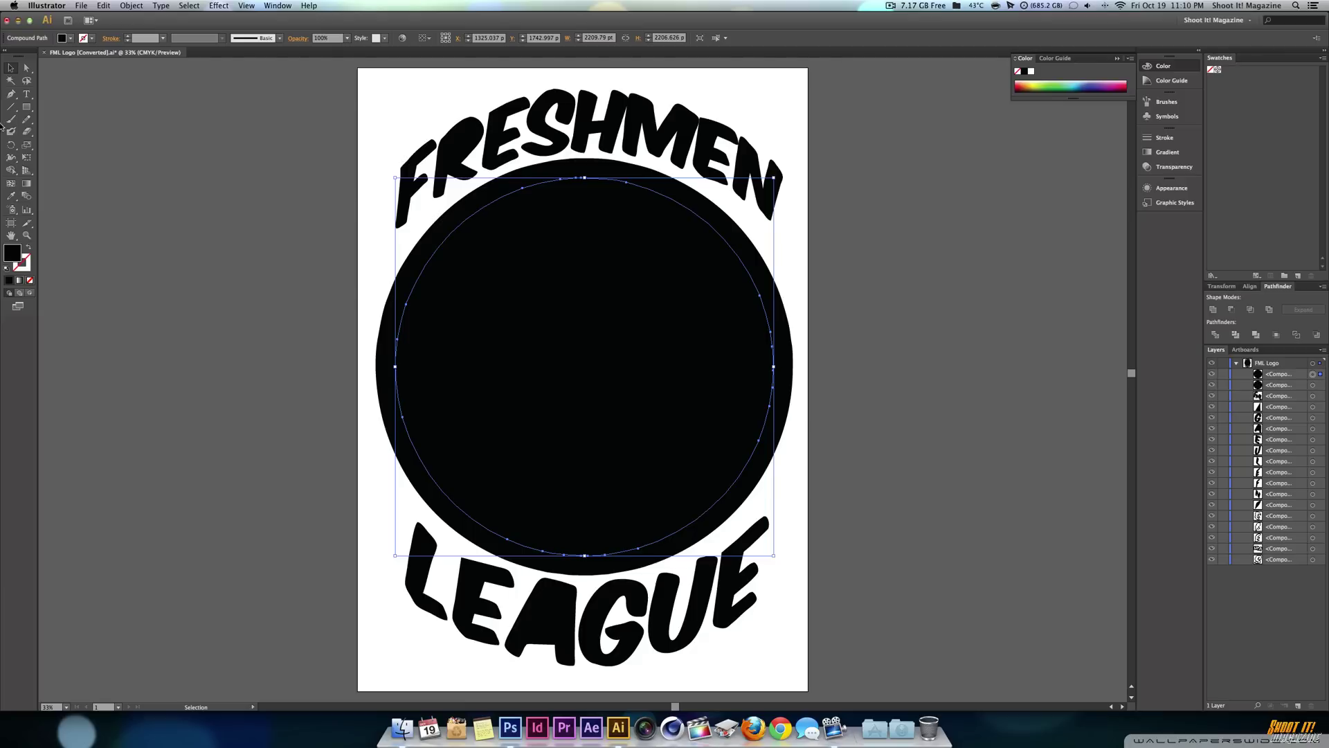
Set the inner circle's fill to white (FFFFFF).
double_click(14, 253)
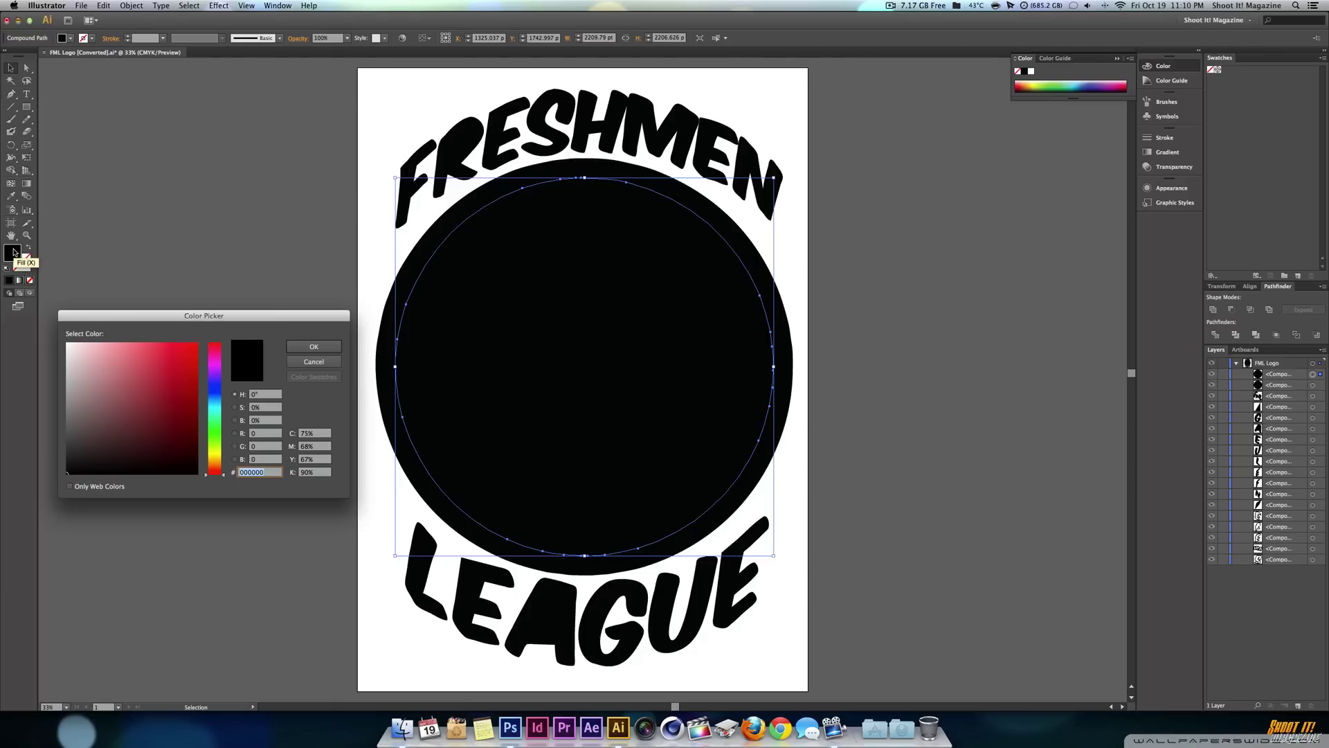
text(ffffff)
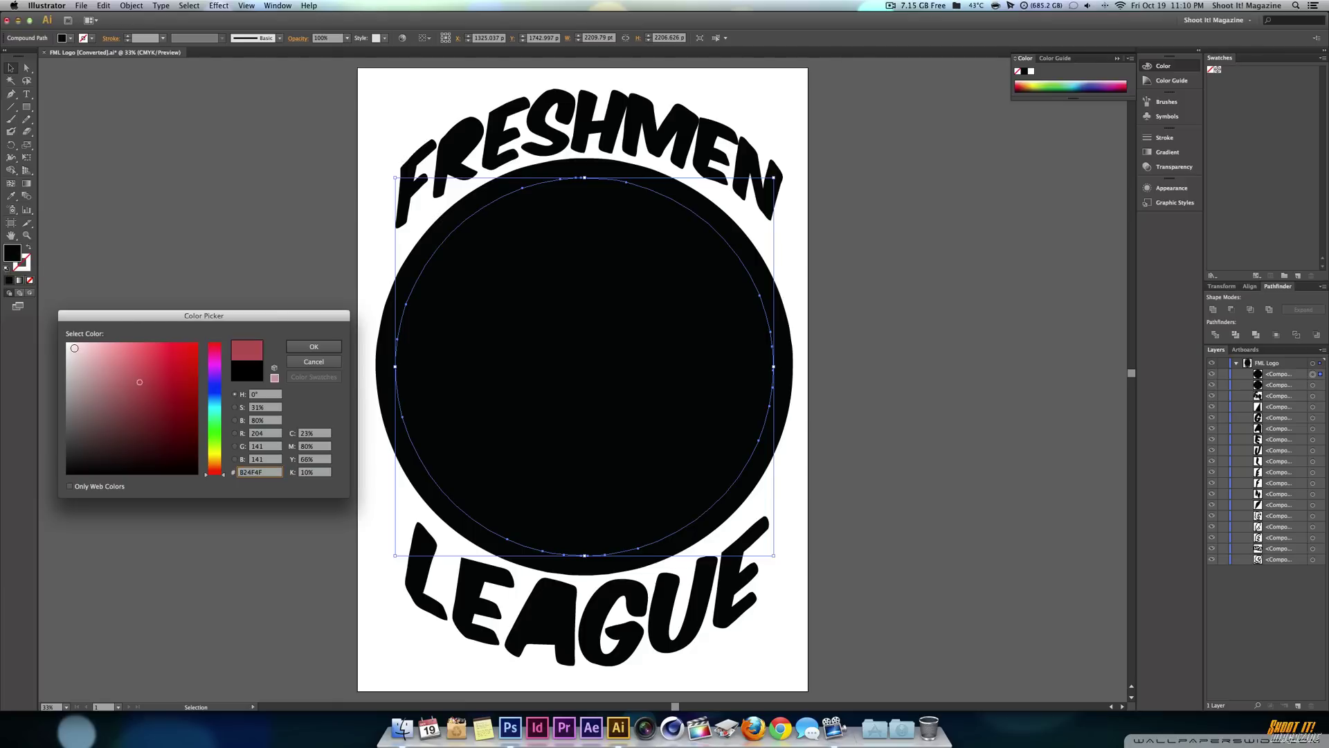
click(313, 347)
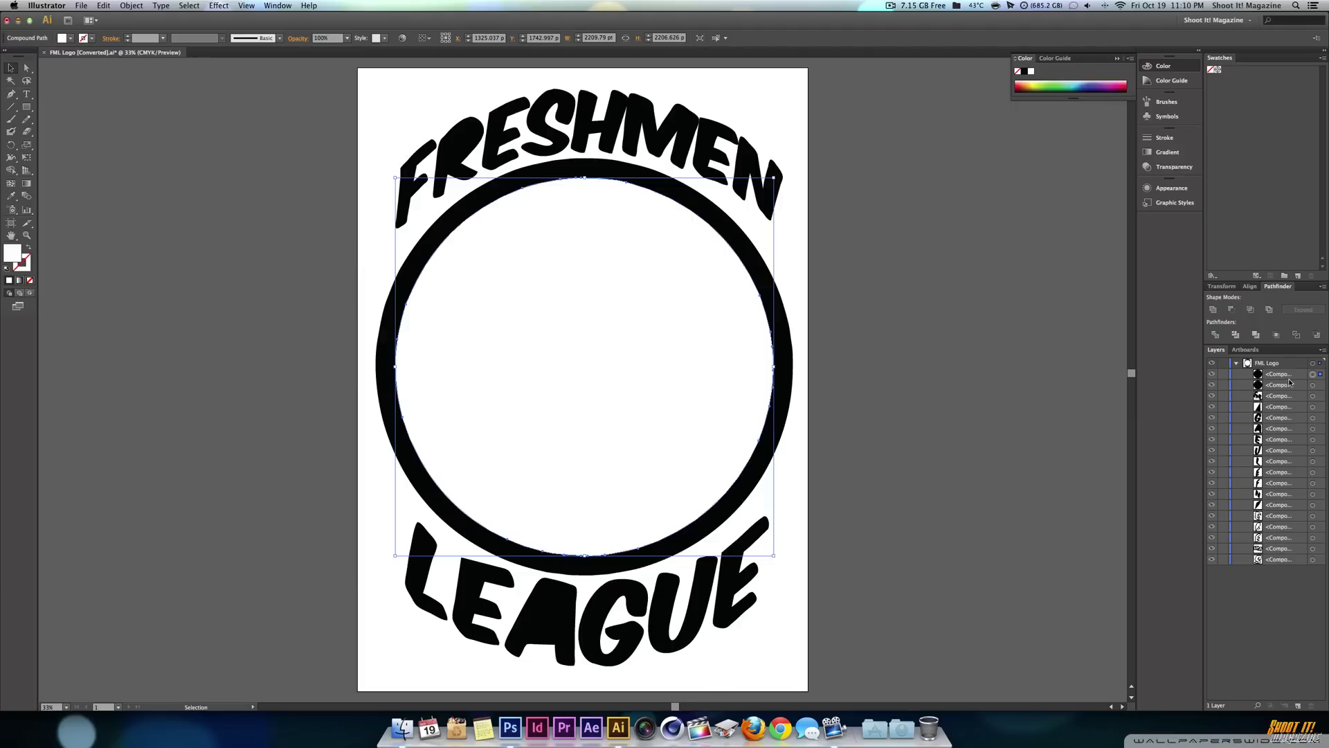
Move the FML lettering path above both circles in the layer's stacking order and deselect everything.
click(1266, 403)
drag(1266, 397, 1264, 372)
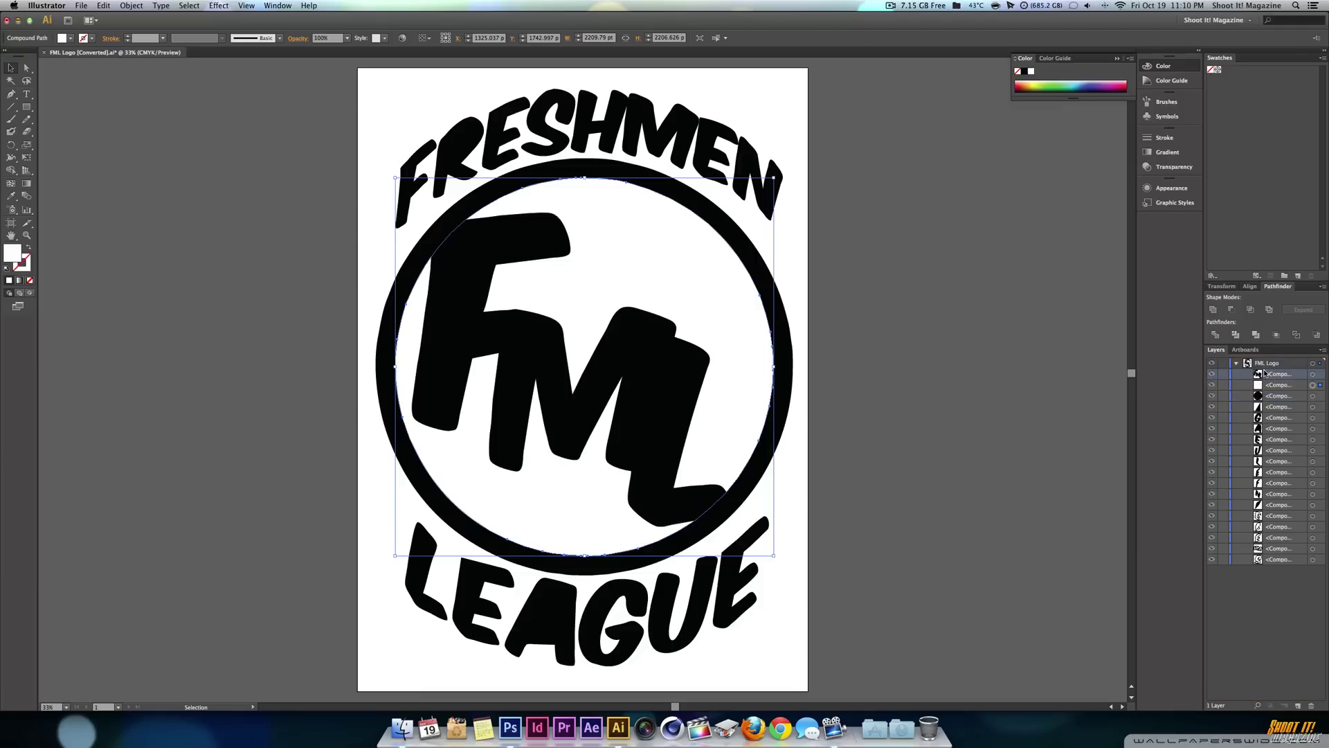
click(239, 351)
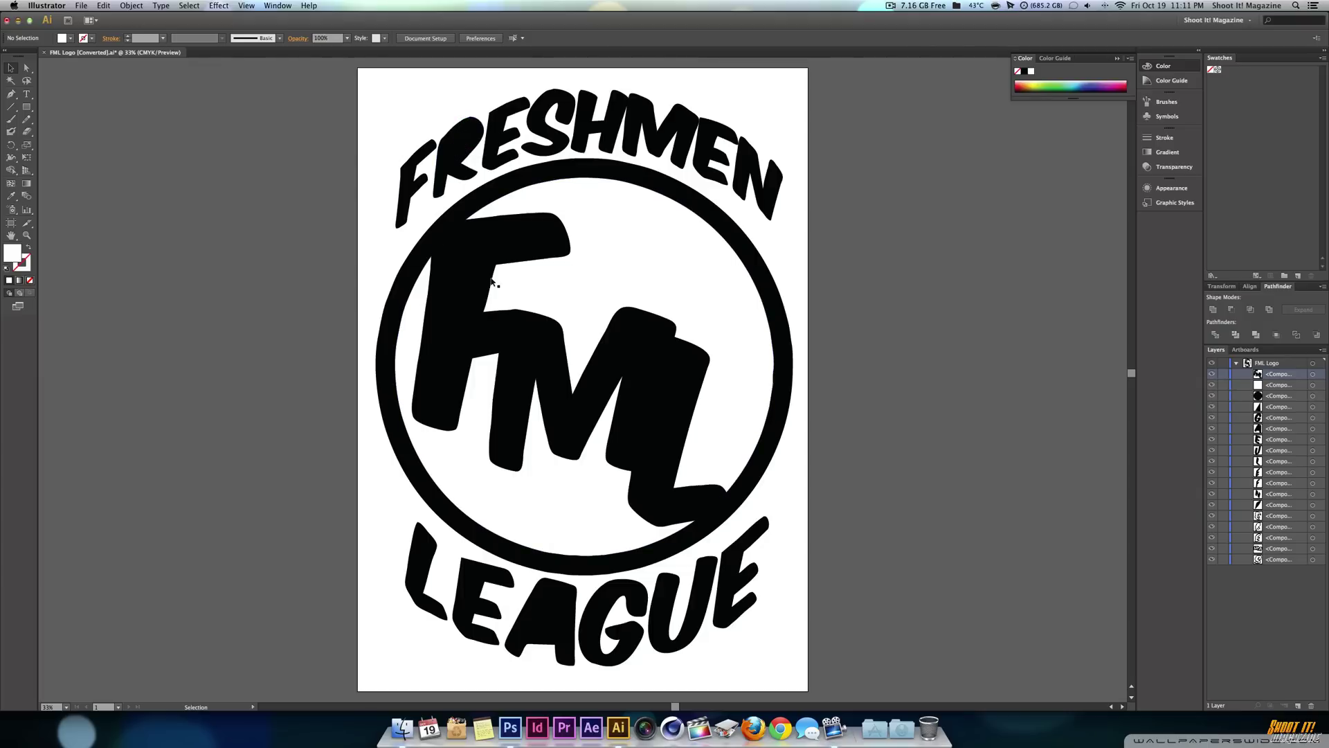
Fill the counter shapes of the R in FRESHMEN and the A in LEAGUE with white (FFFFFF).
click(455, 146)
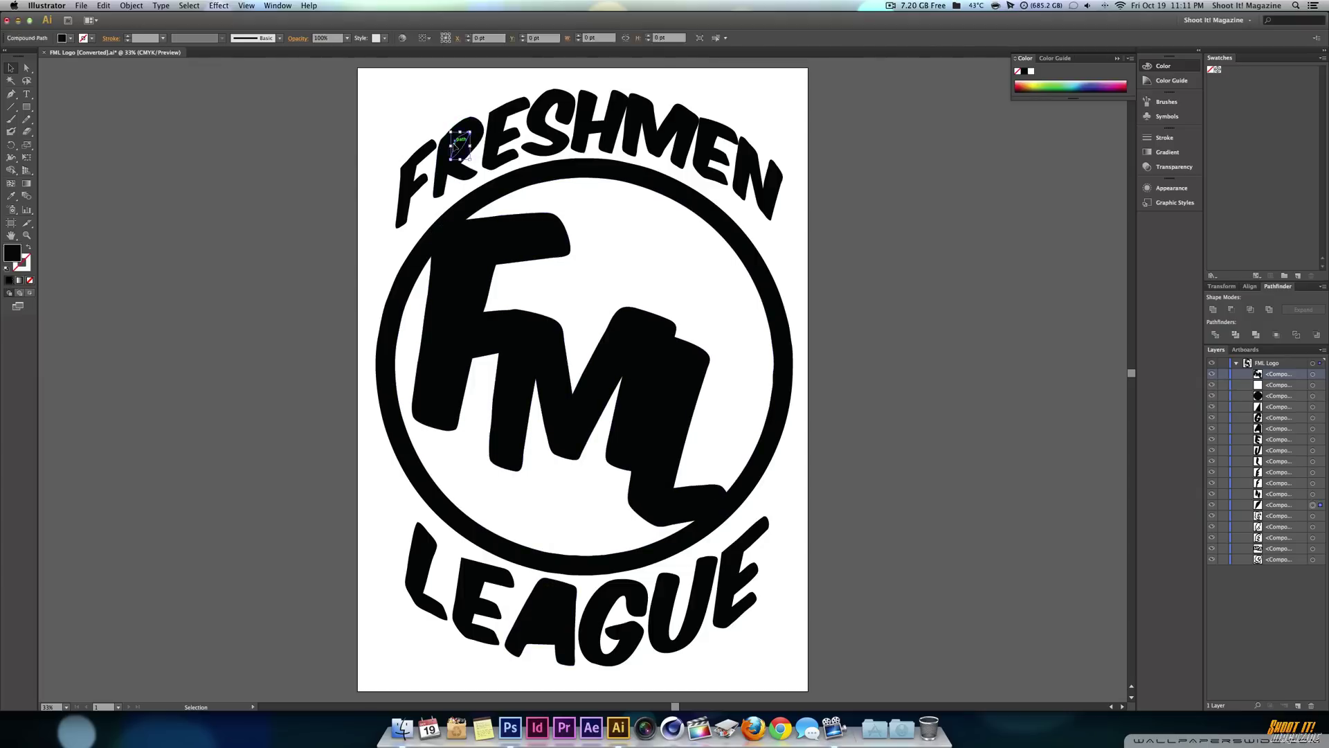
shift+click(551, 608)
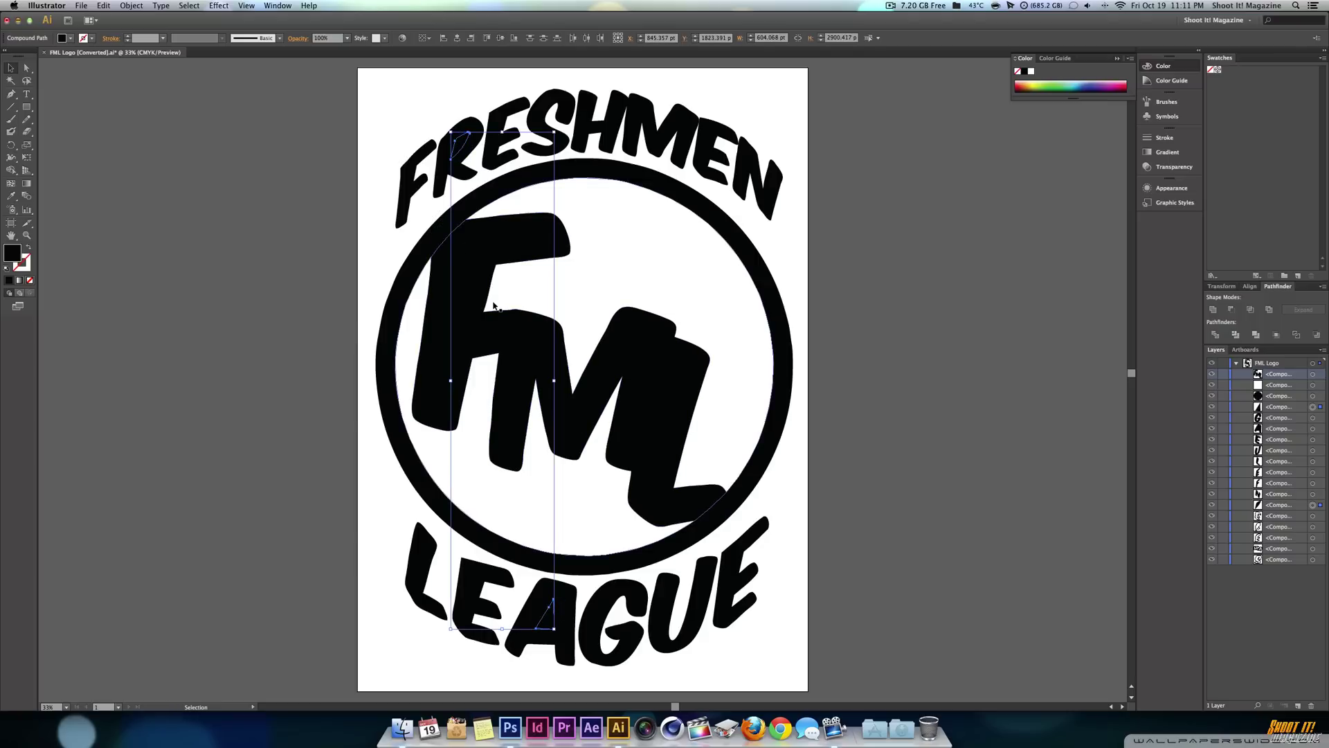
double_click(16, 254)
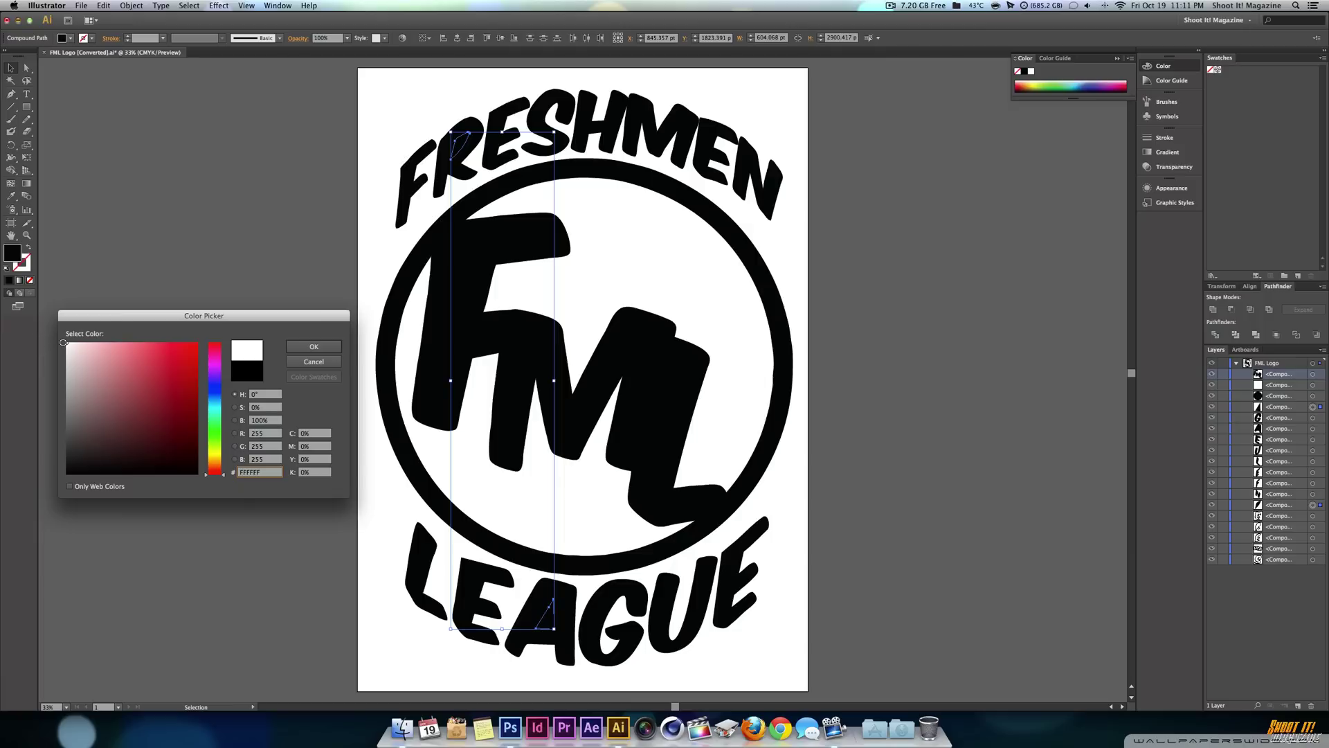
click(304, 349)
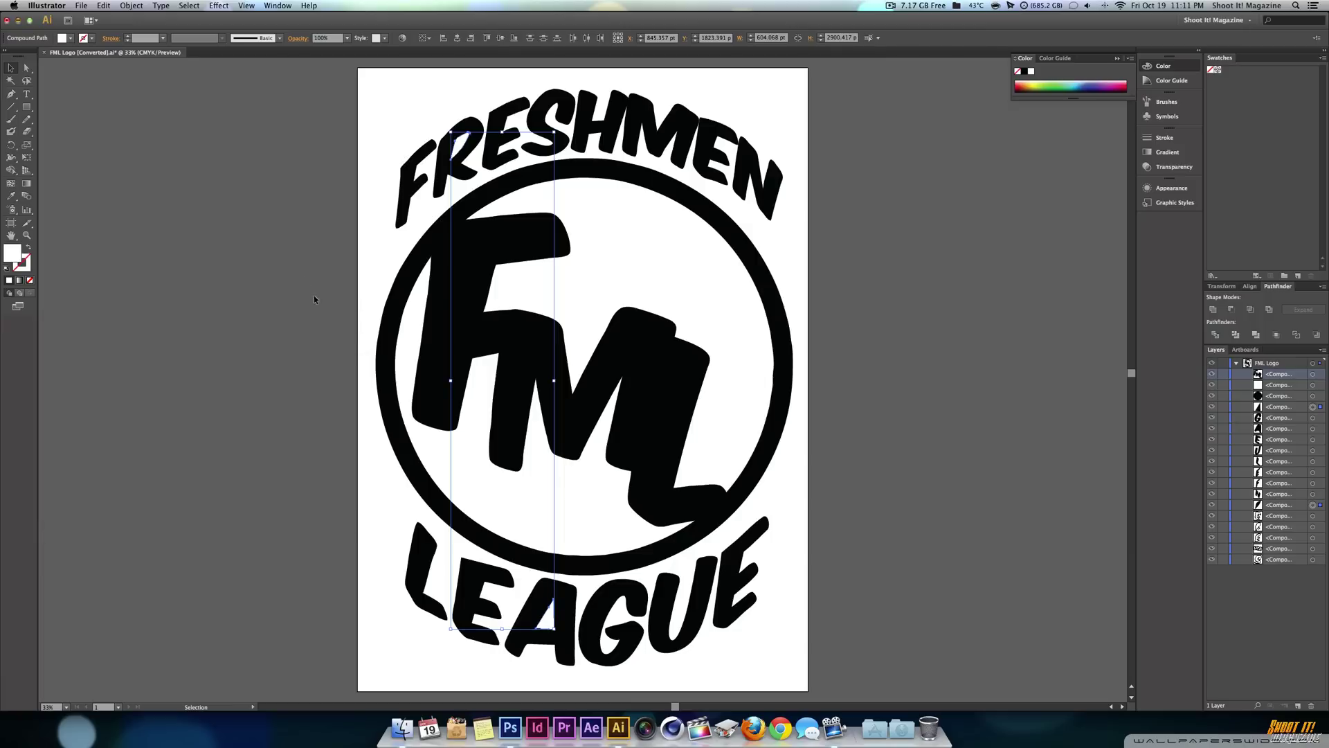
click(290, 319)
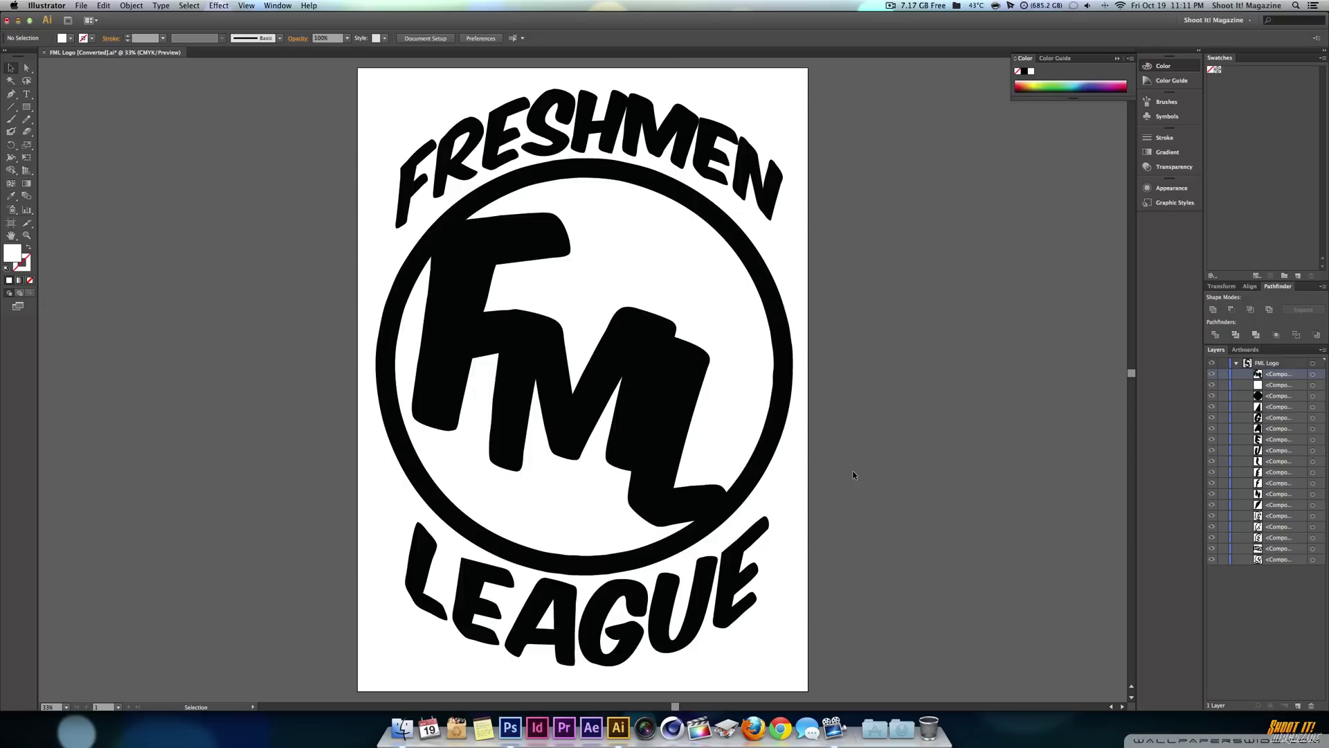
Save the logo on the Desktop as FML Logo.eps in Illustrator EPS format, toggling the Include Document Thumbnails option.
key(super+shift+s)
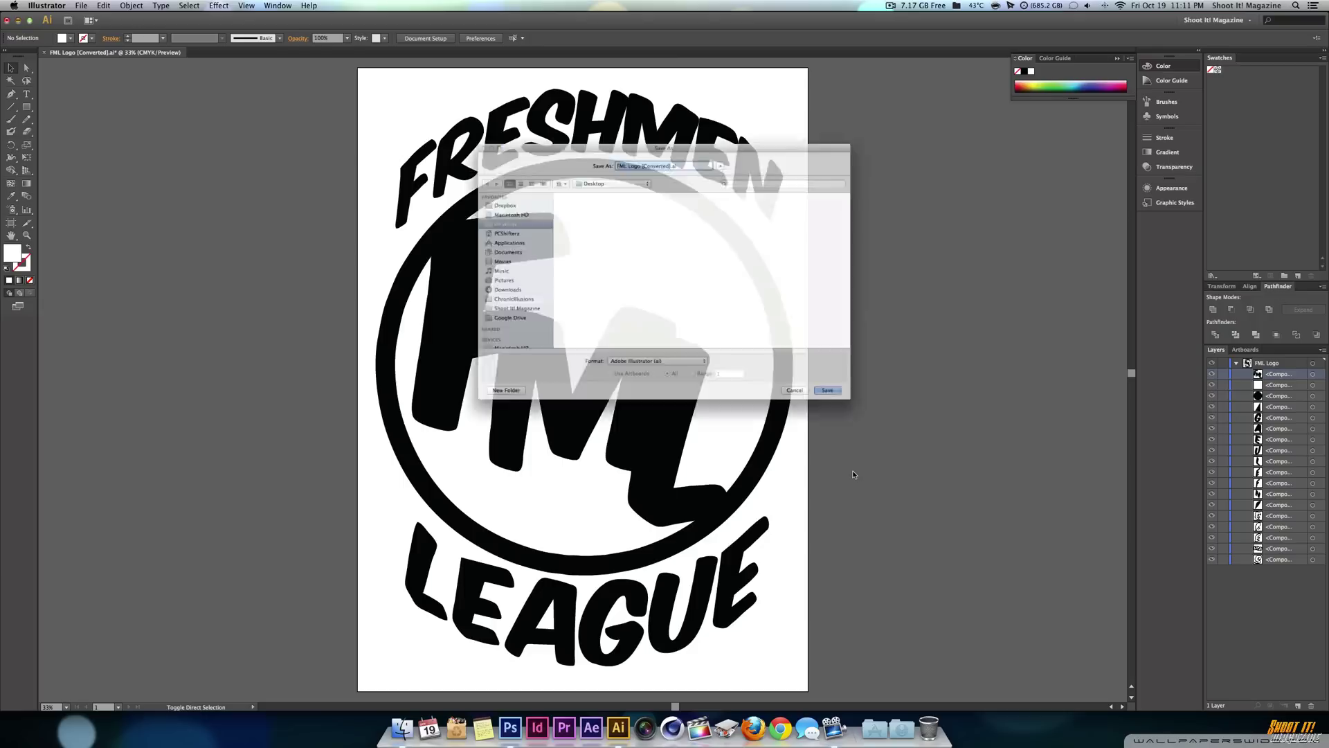
click(623, 391)
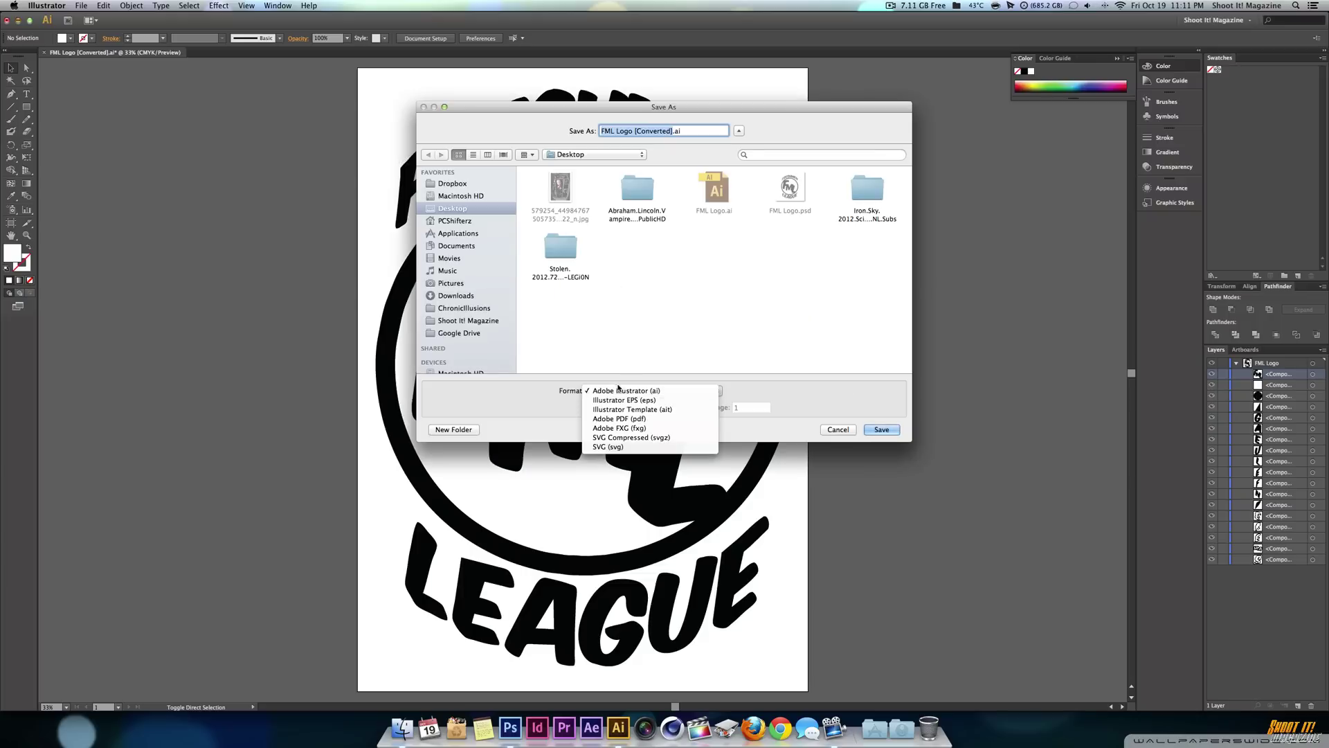
click(641, 401)
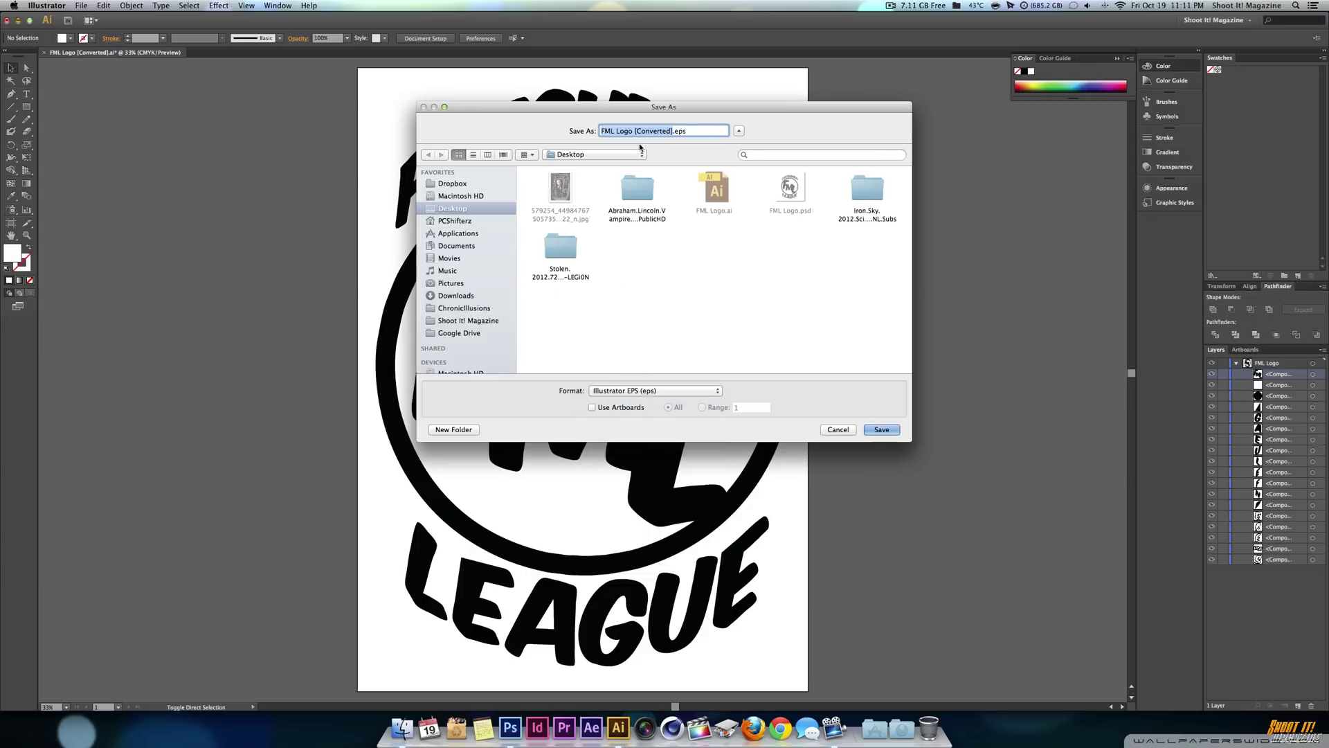
click(672, 131)
key(BackSpace)
key(BackSpace)
key(BackSpace)
key(BackSpace)
key(BackSpace)
key(BackSpace)
key(BackSpace)
key(BackSpace)
key(BackSpace)
key(BackSpace)
key(BackSpace)
key(BackSpace)
click(878, 430)
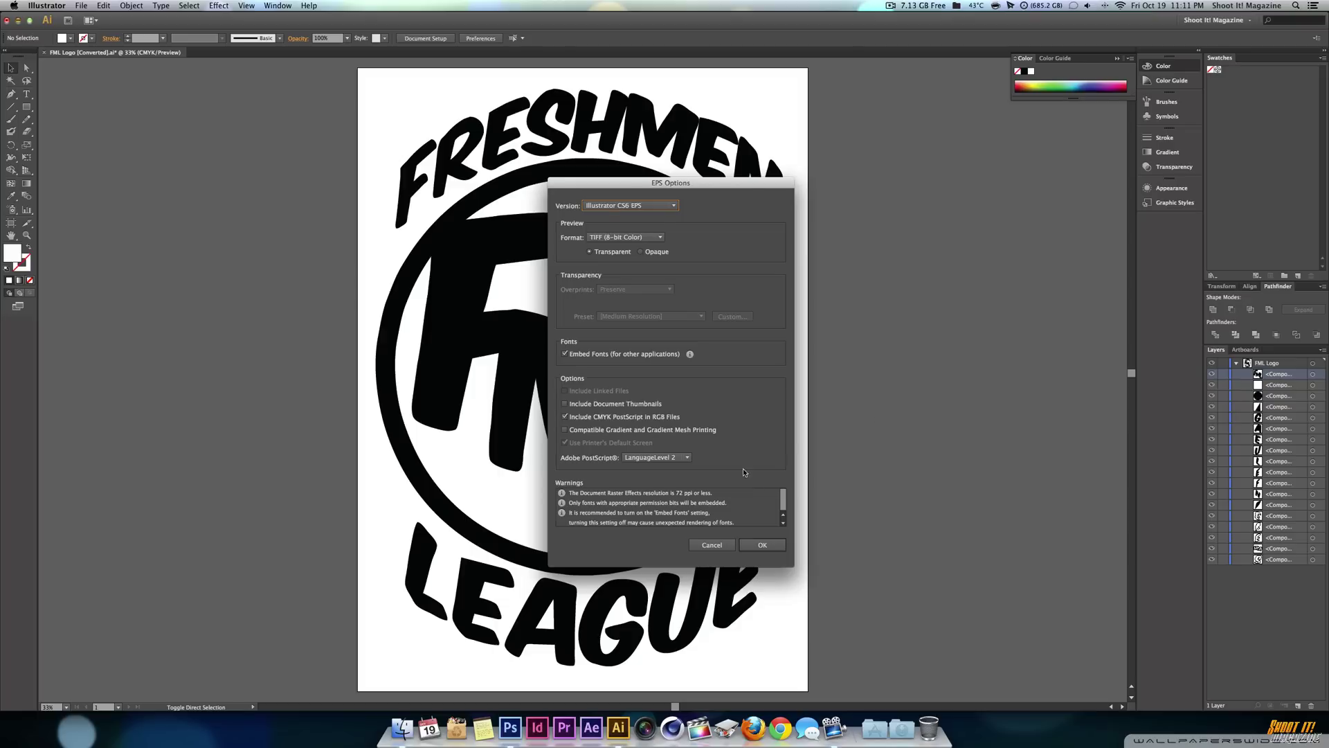
click(565, 404)
click(764, 543)
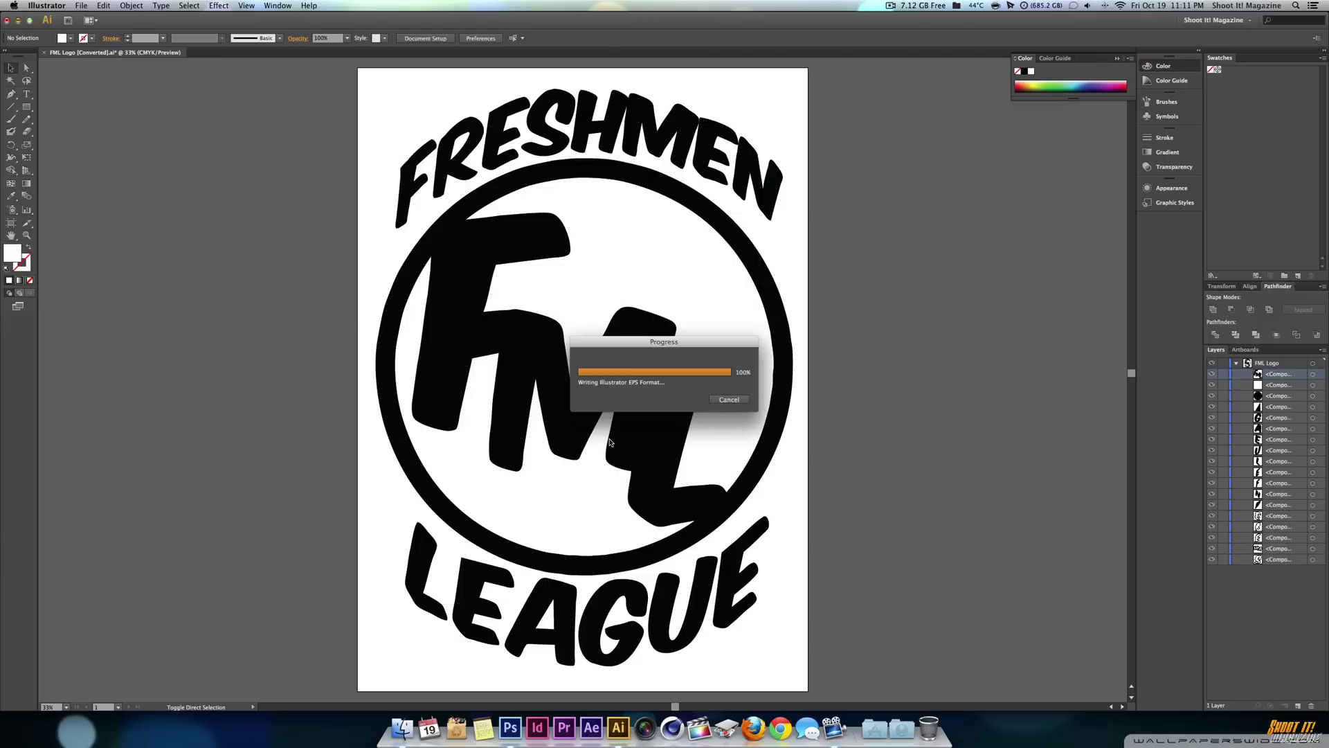
Minimize the Illustrator and Photoshop windows to reveal the desktop.
click(18, 20)
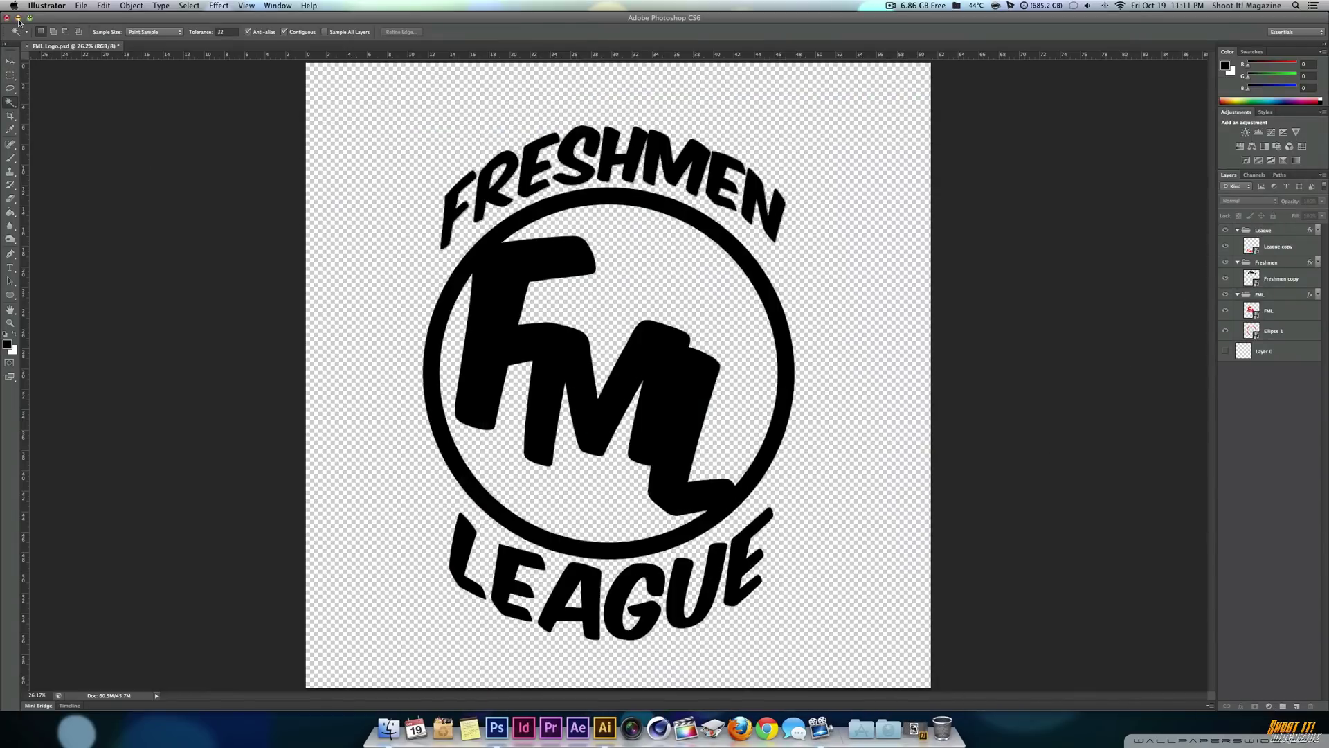
click(18, 20)
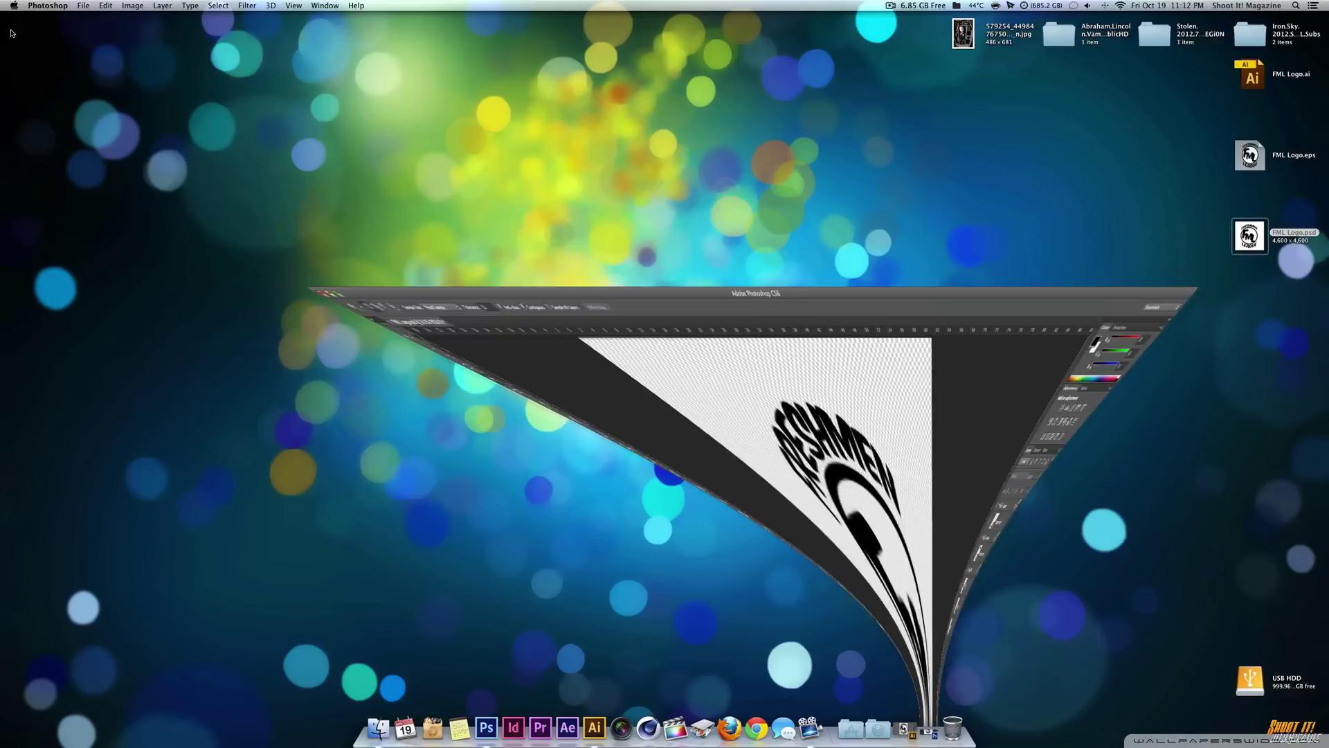